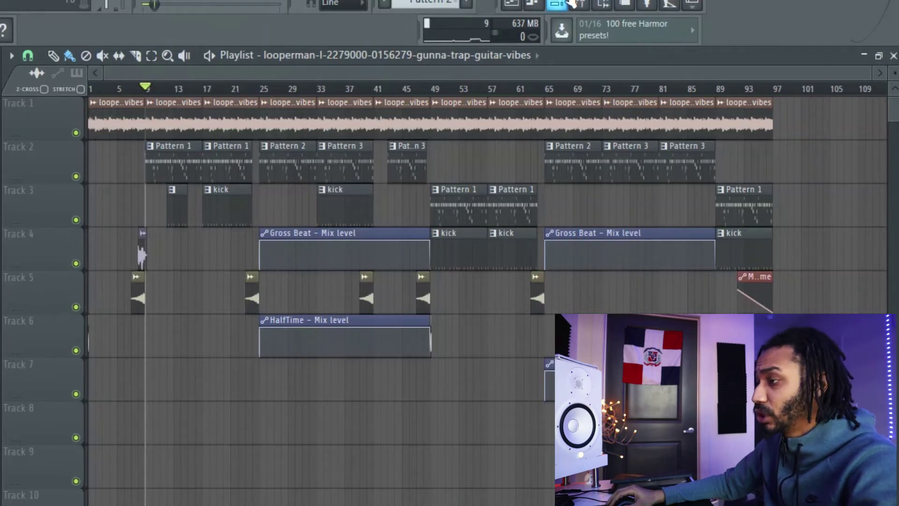
Select Pattern 1 from its playlist clip and display its drum channels in the channel rack
click(187, 164)
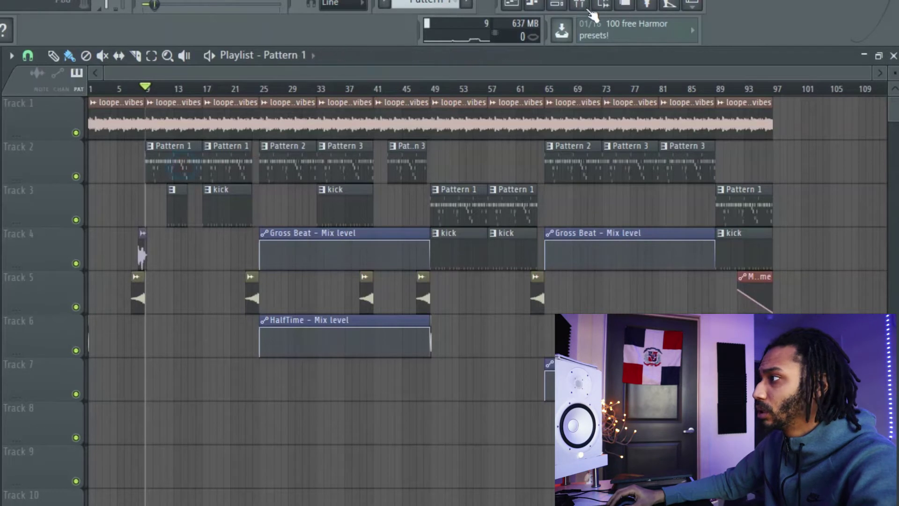
click(562, 5)
click(271, 159)
click(268, 172)
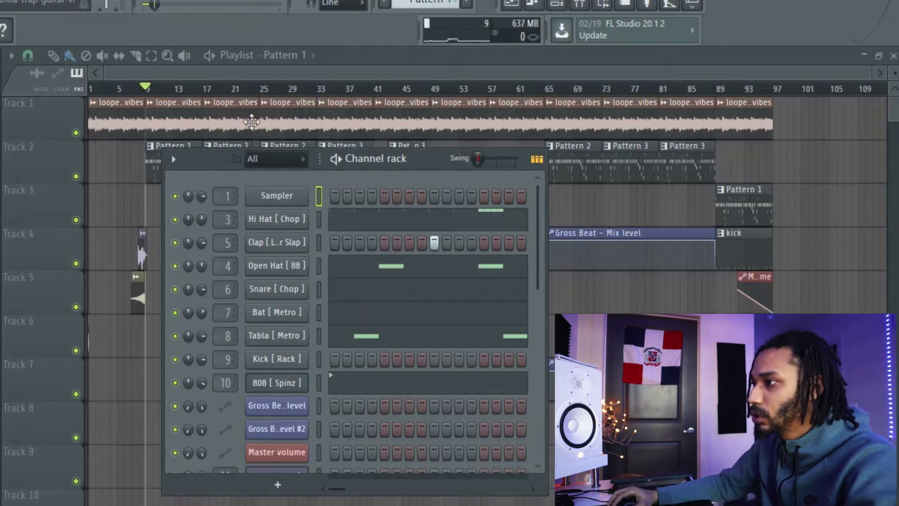
key(F6)
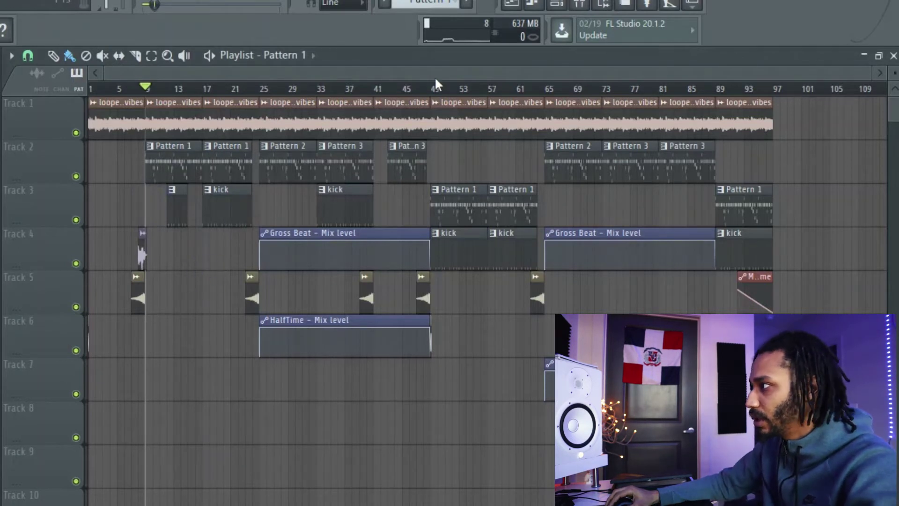
click(558, 4)
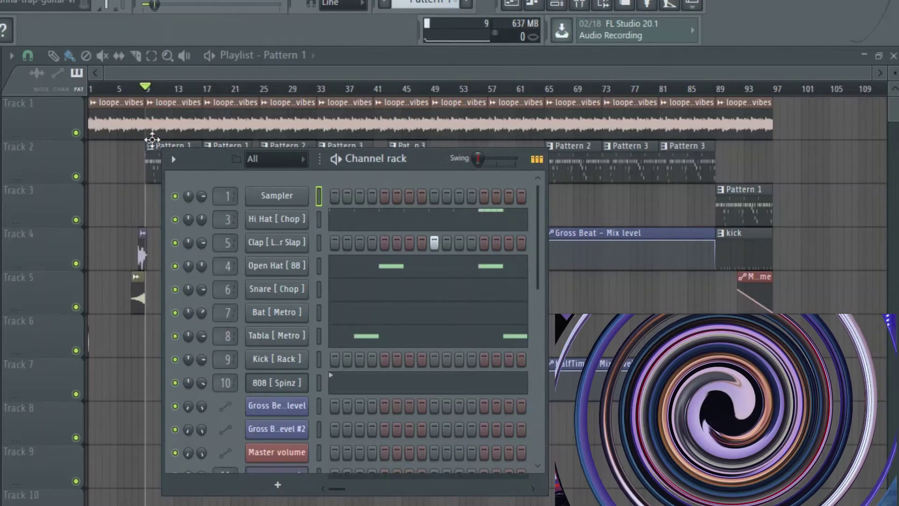
Set a playback loop over bars 9 to 17 and route the guitar loop sample to mixer track 16
key(space)
drag(151, 93, 184, 98)
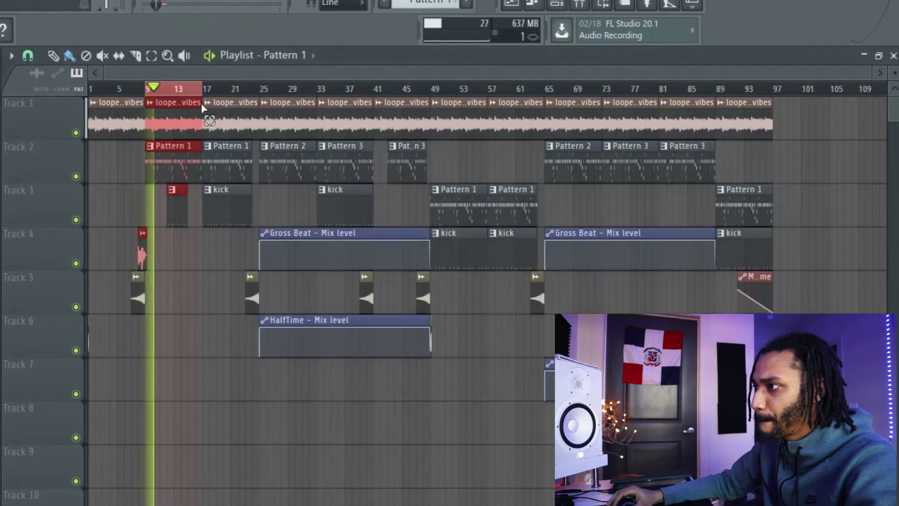
double_click(193, 117)
key(space)
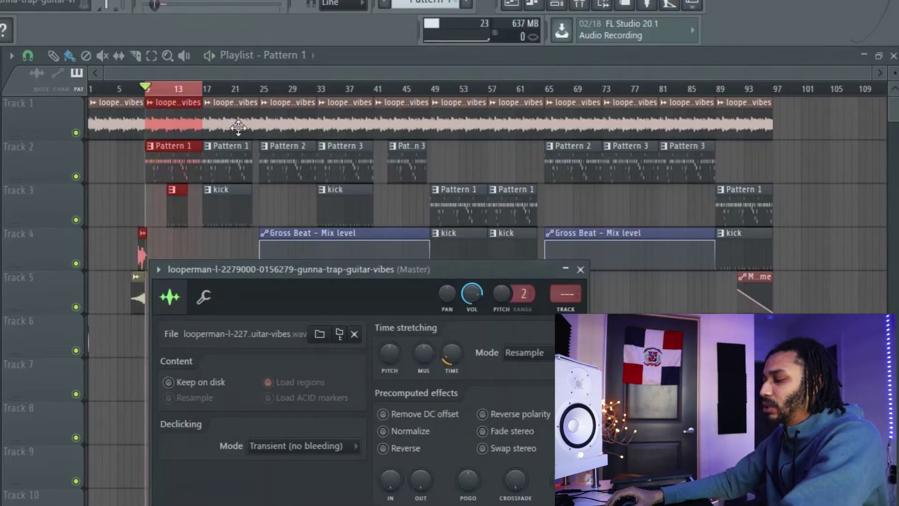
key(ctrl+l)
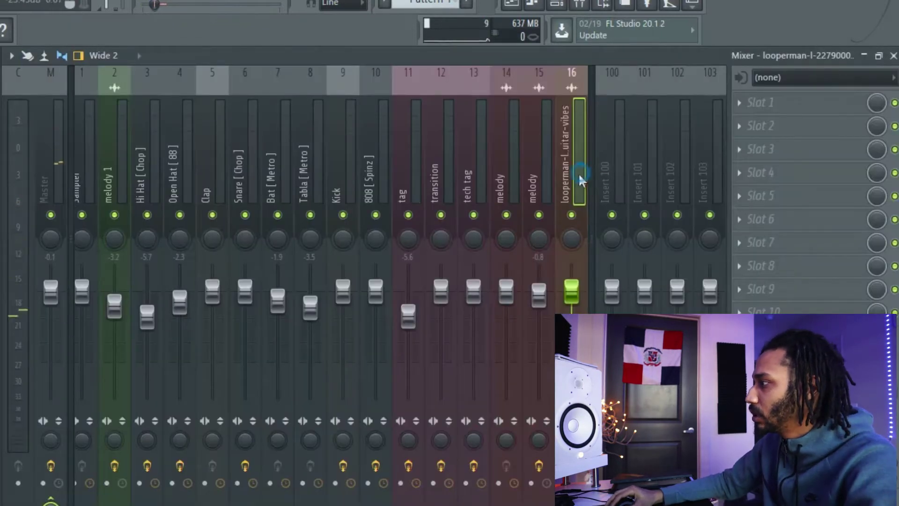
Load Fruity Parametric EQ 2 into the first effect slot of the guitar loop's mixer track
click(764, 104)
click(687, 175)
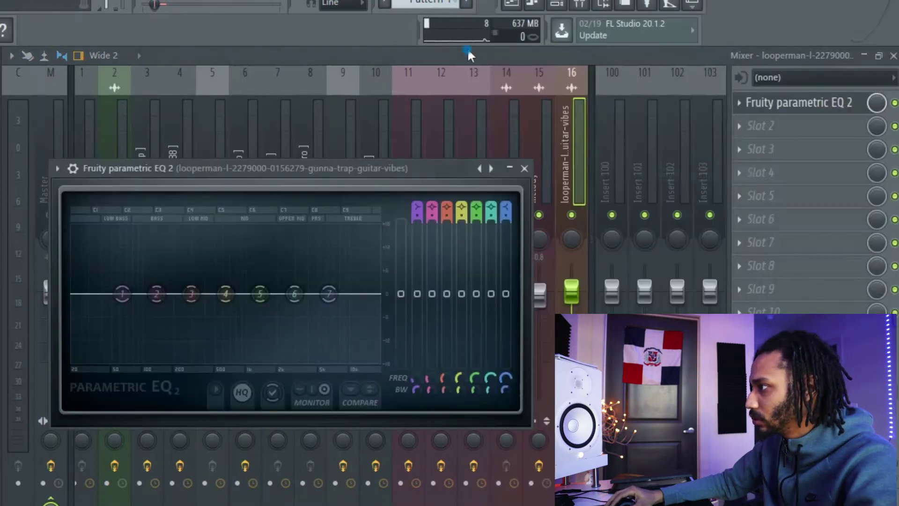
key(Escape)
click(798, 103)
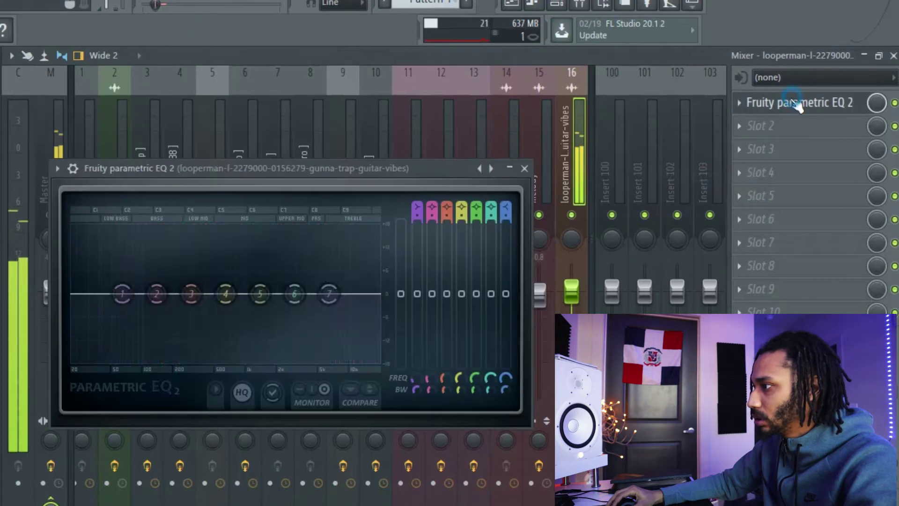
Switch the EQ to the preset with both cuts, moving the high-pass to about 150 Hz and the low-pass just above 5 kHz
click(491, 168)
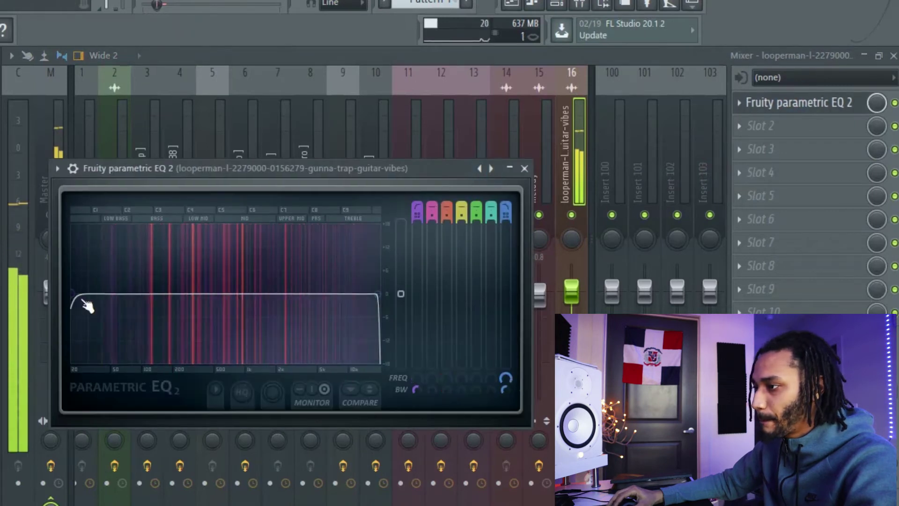
drag(82, 296, 170, 293)
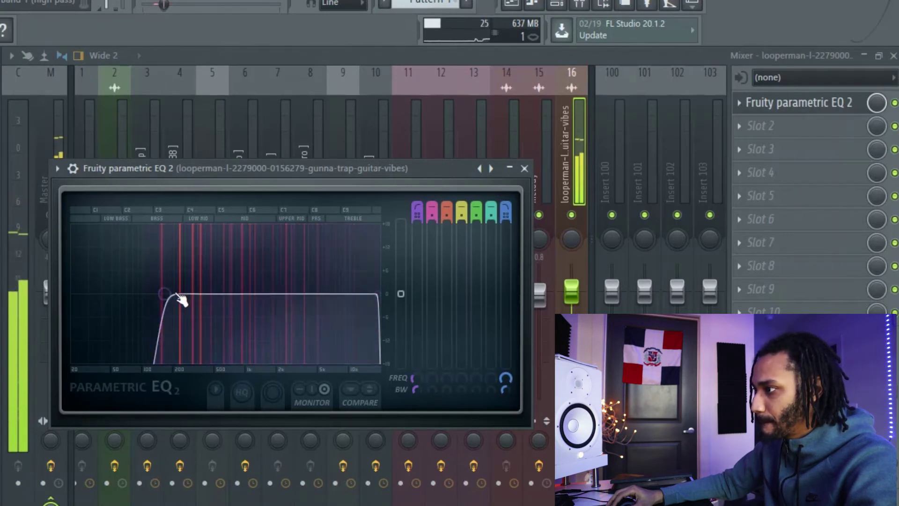
drag(378, 294, 328, 294)
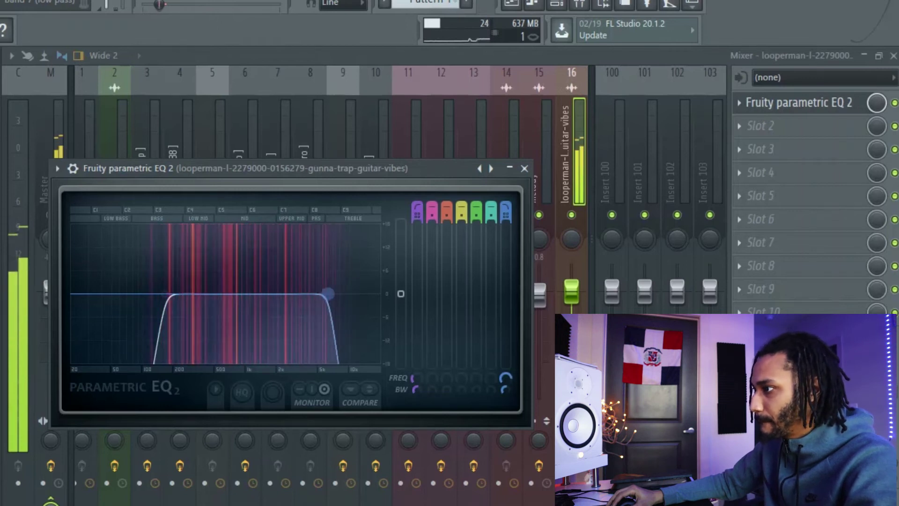
click(524, 168)
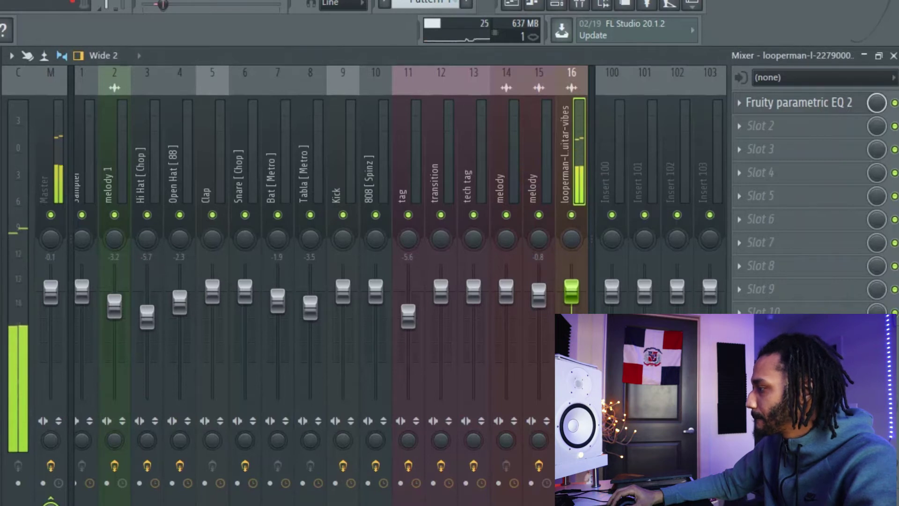
Check the drum channels in the channel rack, and lower the guitar loop's mixer track volume to -0.7 dB
click(556, 5)
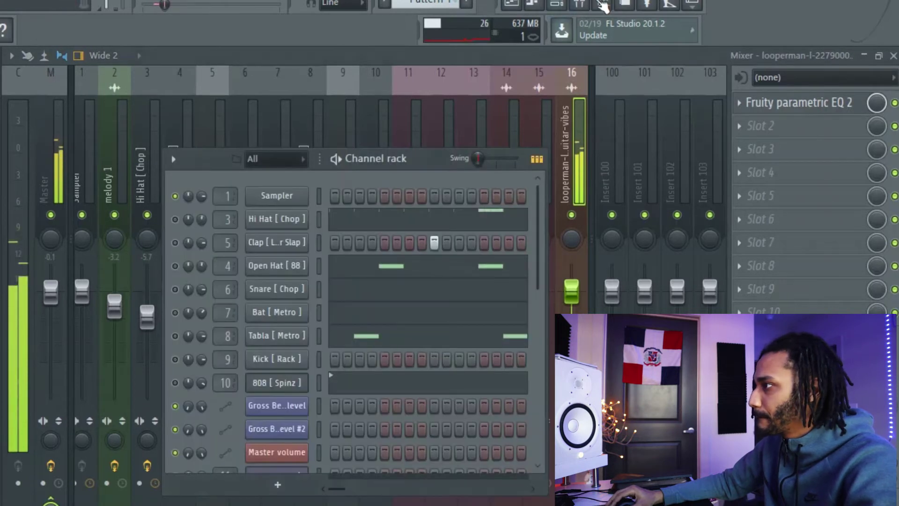
click(511, 5)
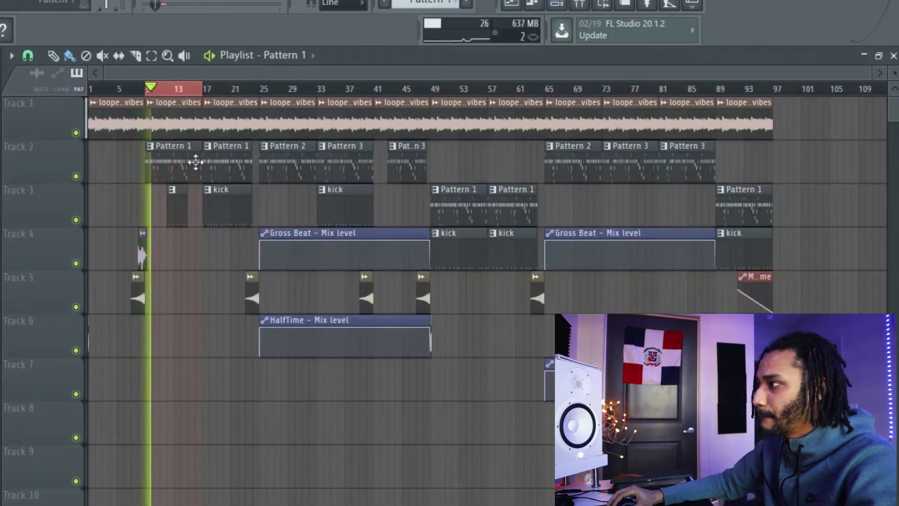
click(556, 5)
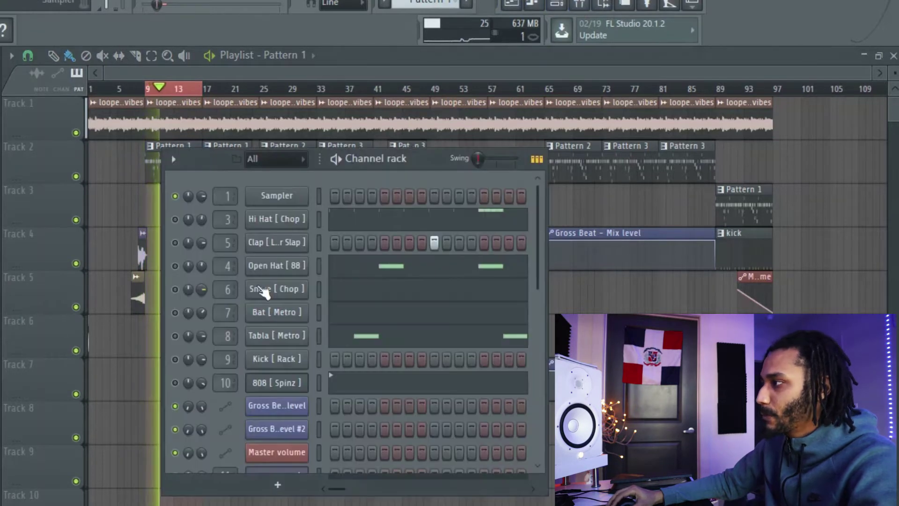
click(579, 5)
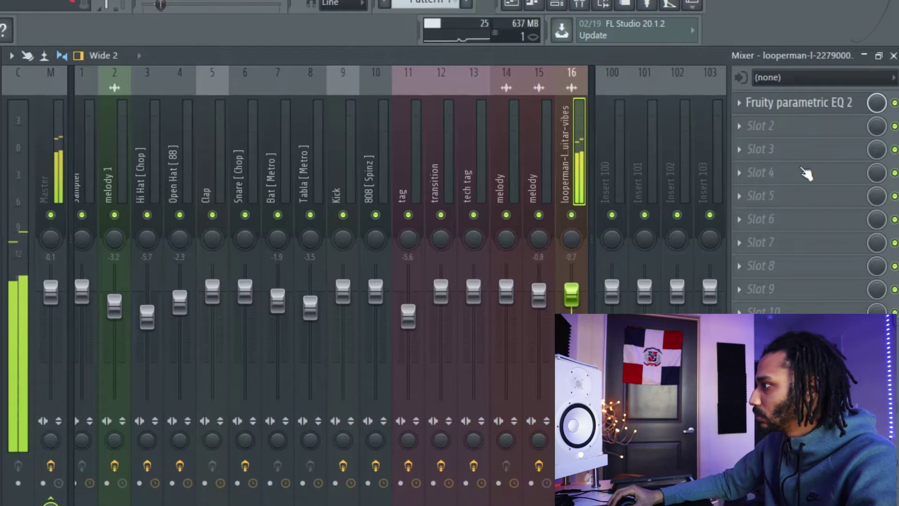
Add Fruity Reeverb 2 in slot 2, lowering the dry level, raising early reflections and wet, and slightly reducing the slot's mix
click(795, 126)
click(592, 153)
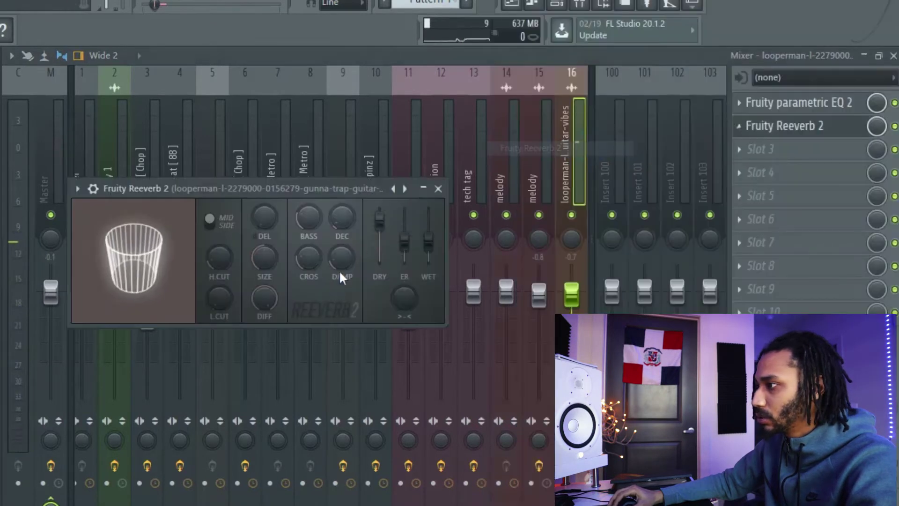
drag(429, 236, 381, 239)
key(space)
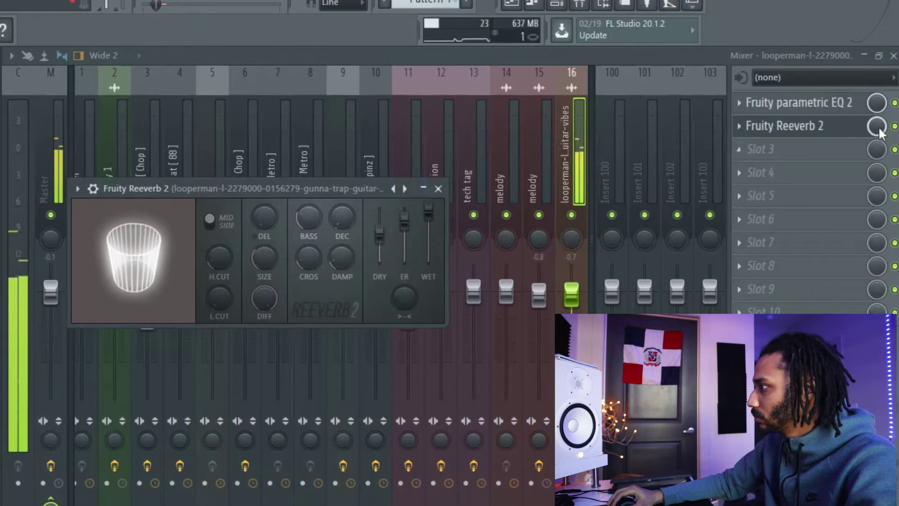
drag(877, 127, 877, 141)
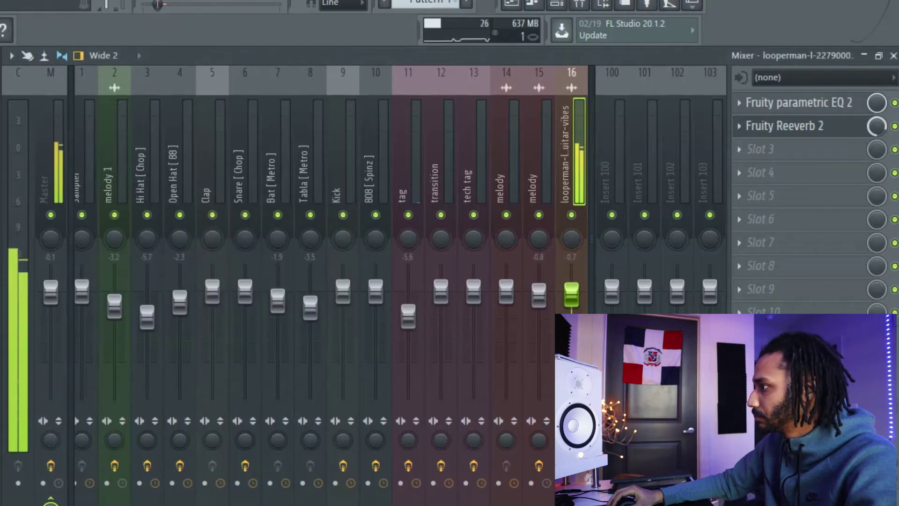
Add Fruity Delay 2 in slot 3, turn its dry volume fully down, reduce the slot's mix and audition the guitar loop
click(792, 155)
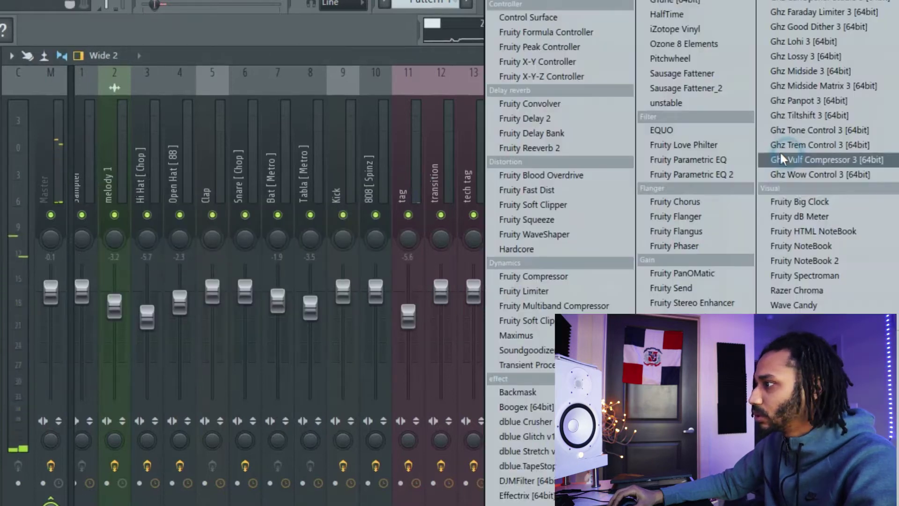
click(538, 119)
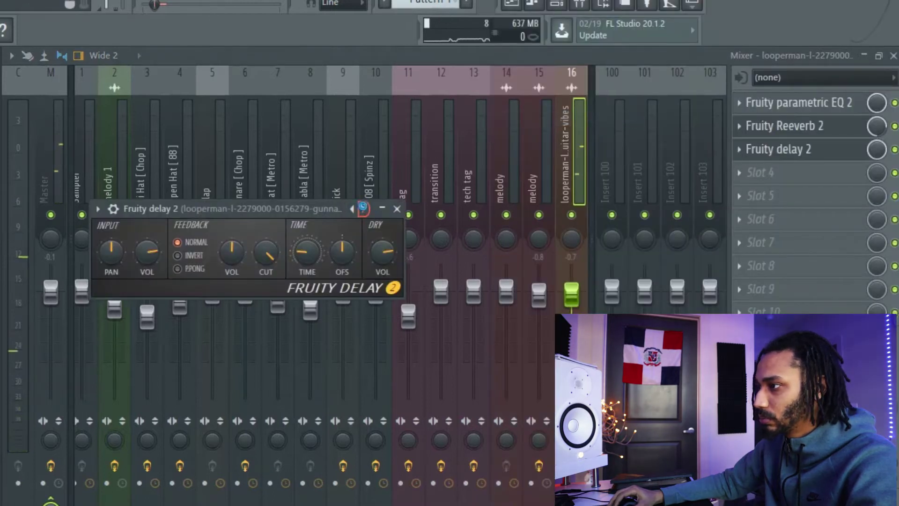
key(space)
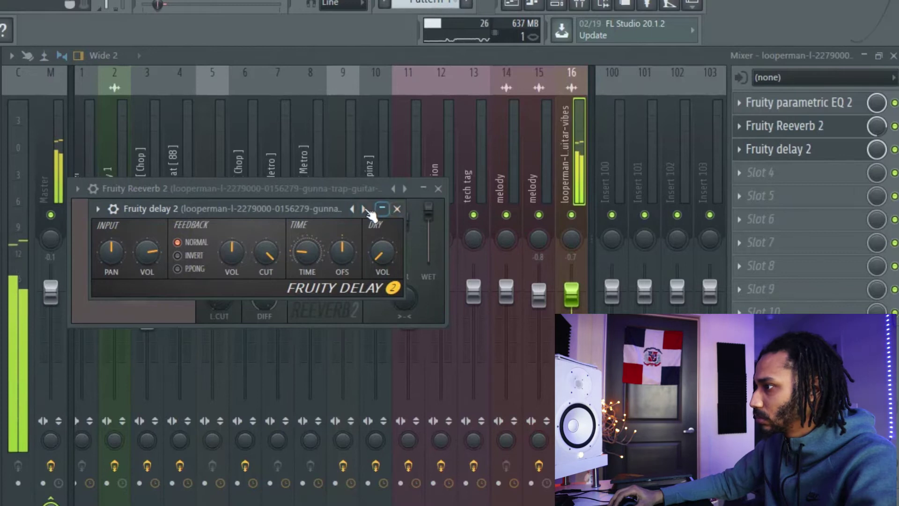
click(363, 208)
drag(877, 153, 877, 189)
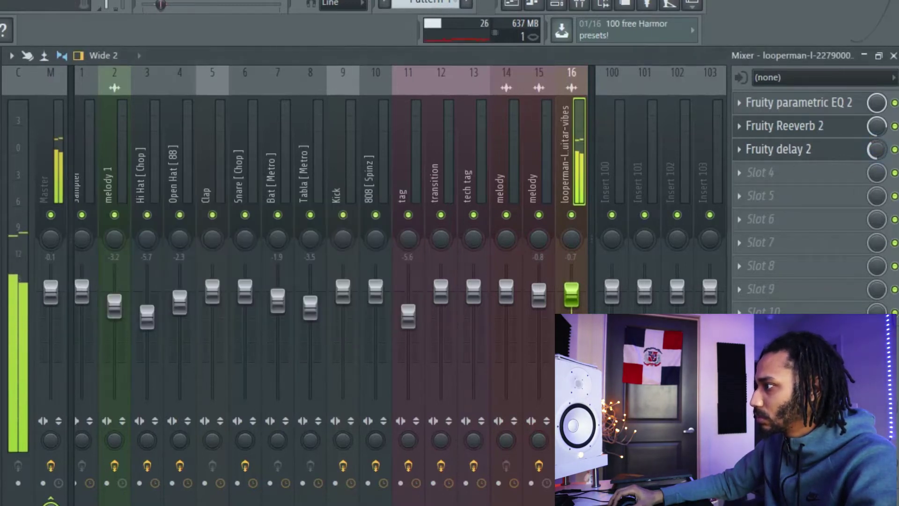
key(space)
key(space)
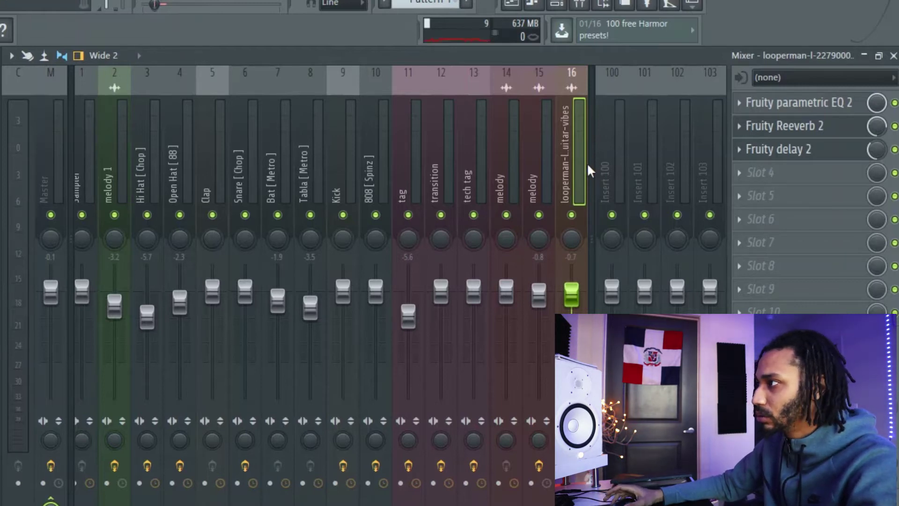
key(space)
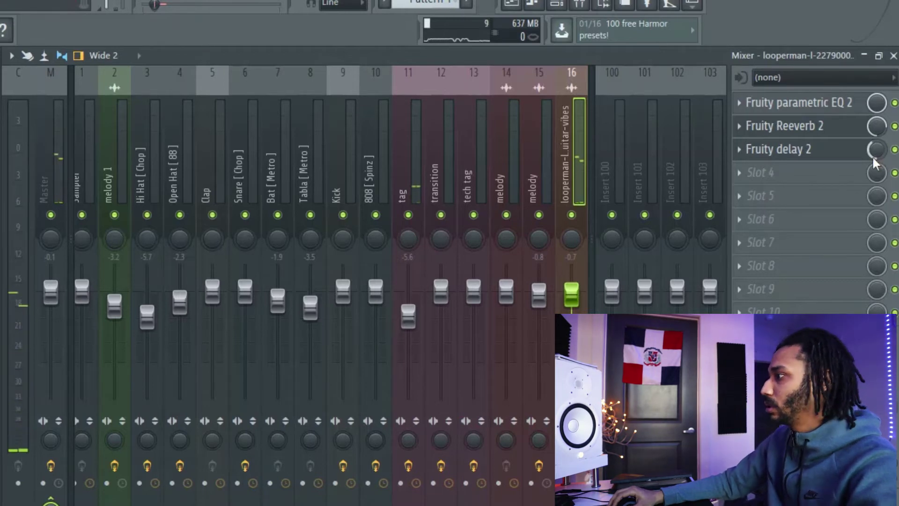
Play the looped playlist section and unmute and select the Hi Hat [ Chop ] channel
click(512, 5)
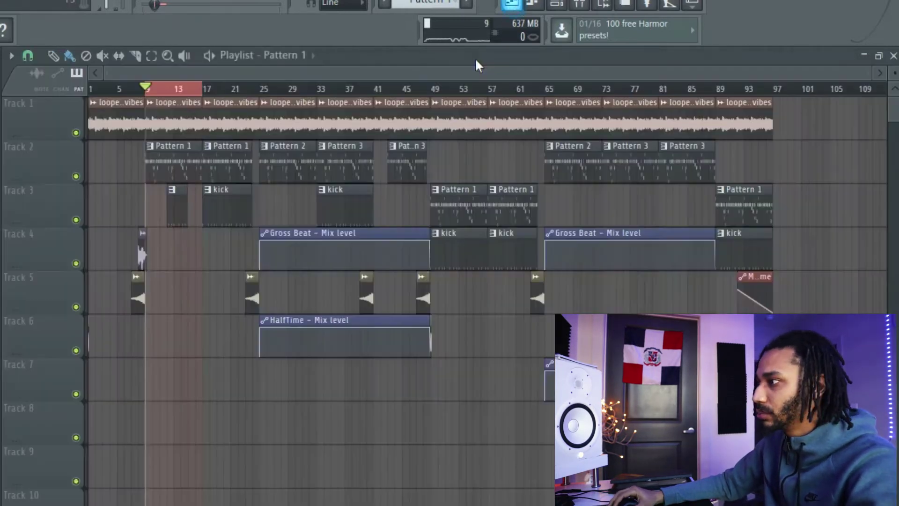
key(space)
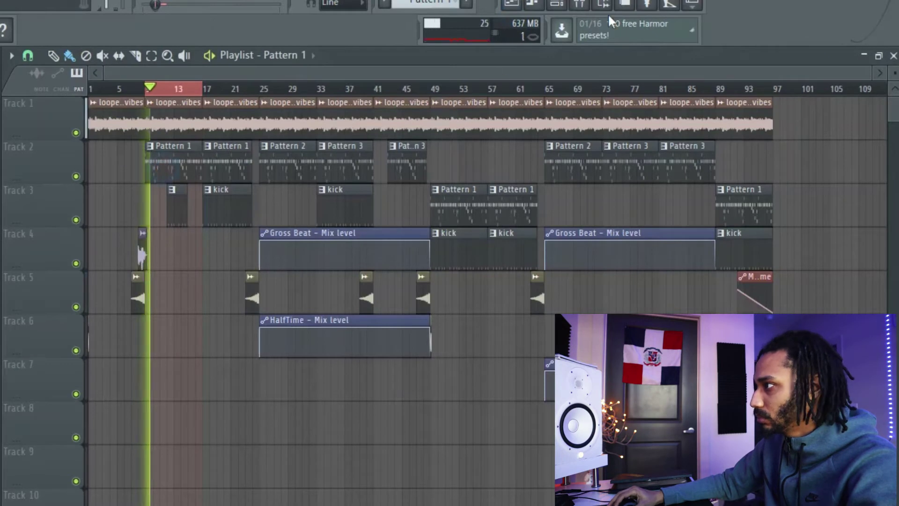
click(556, 5)
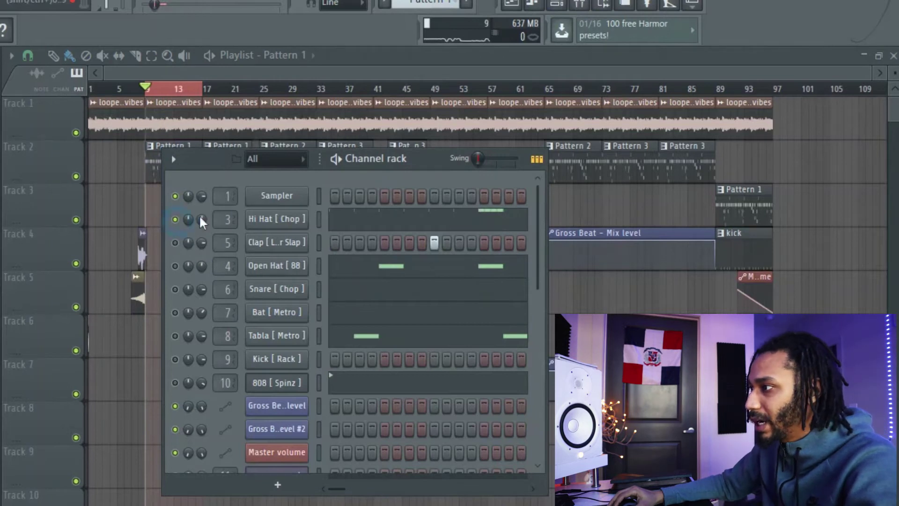
click(319, 218)
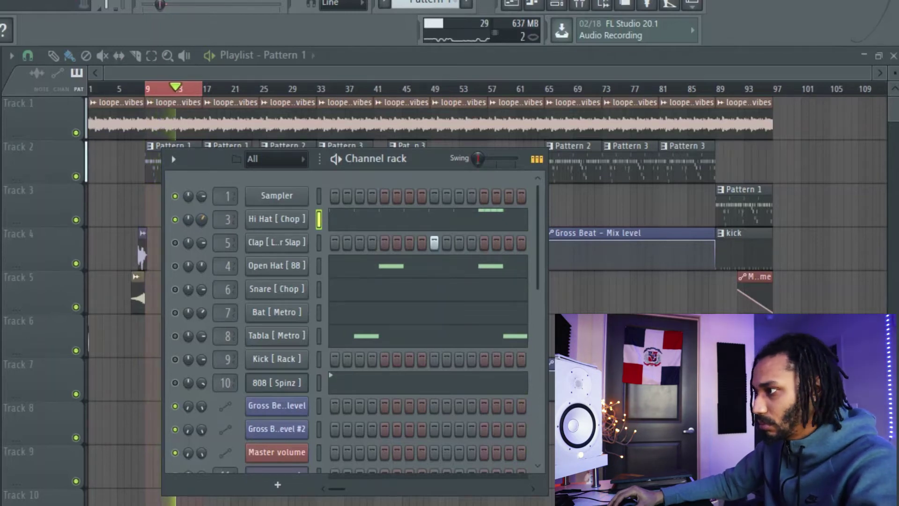
Open the hi-hat notes in the piano roll, set the snap to 1/3 step and choose the second paint tool
click(345, 224)
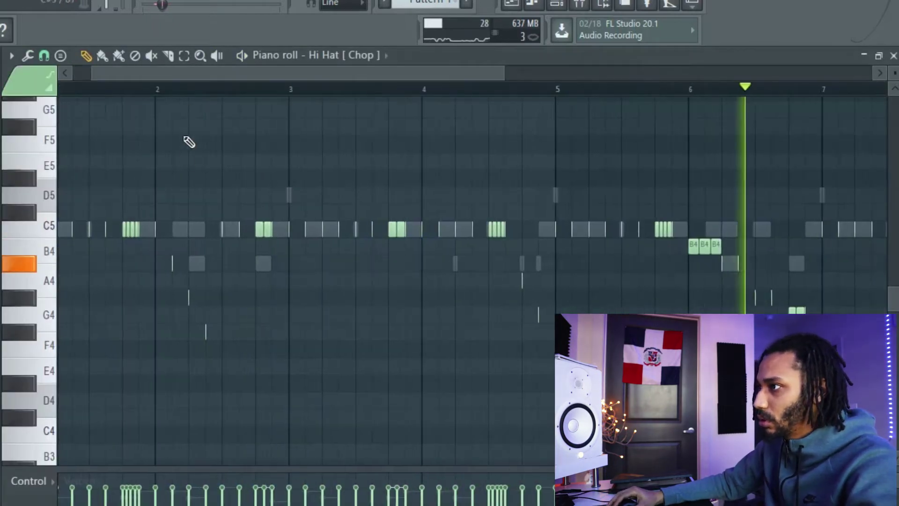
drag(139, 72, 122, 72)
click(44, 55)
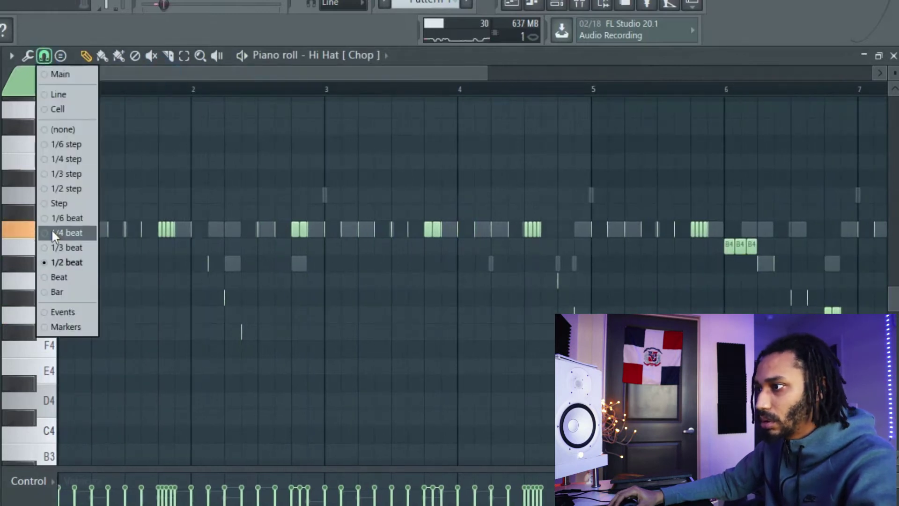
click(89, 173)
click(120, 57)
Audition the start of the hi-hat pattern several times to find where an extra roll fits
key(space)
key(space)
key(space)
key(space)
key(space)
key(space)
key(space)
key(space)
key(space)
key(space)
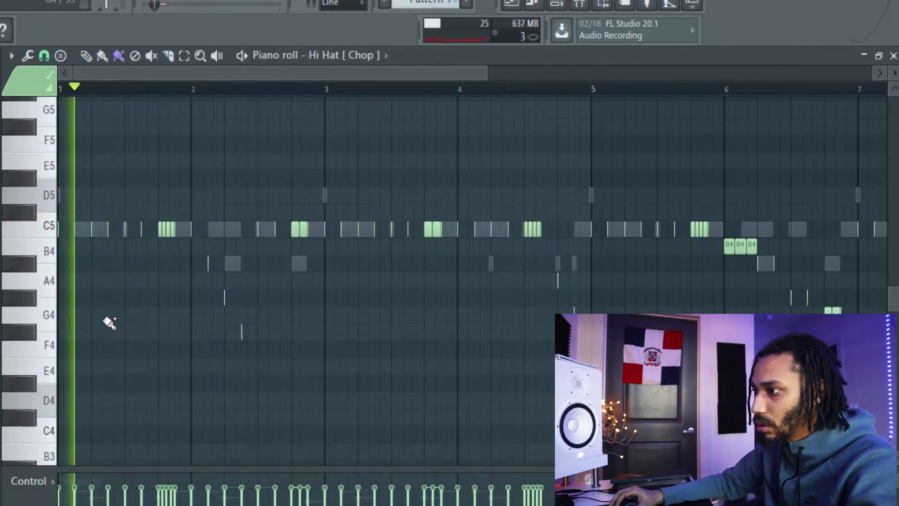
key(space)
Paint three-note 1/3-step rolls on G4 at beat 3 of bar 1 and twice within the last beat of bar 2
click(129, 317)
key(space)
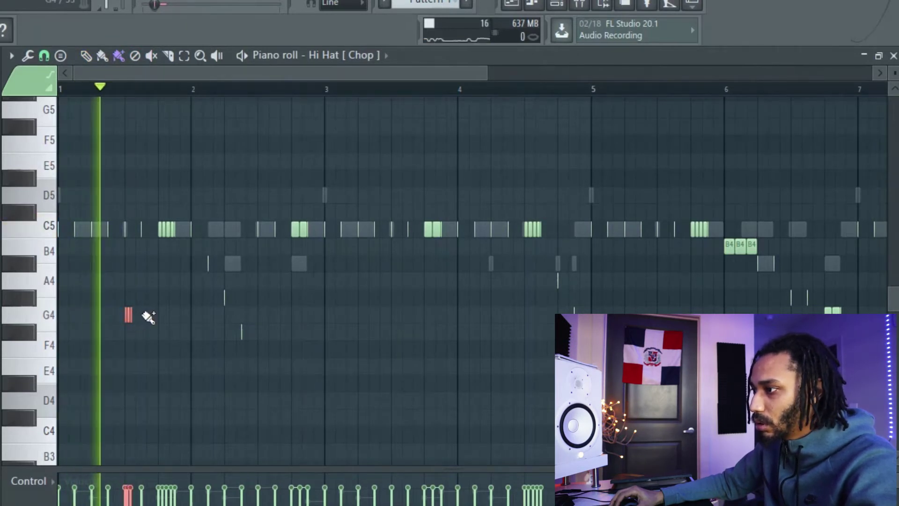
click(292, 317)
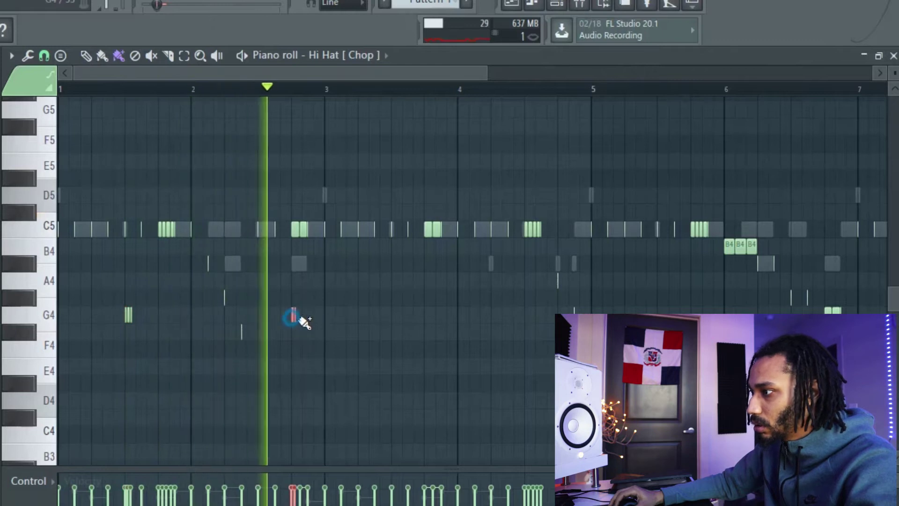
key(space)
key(space)
scroll(298, 343, up, 3)
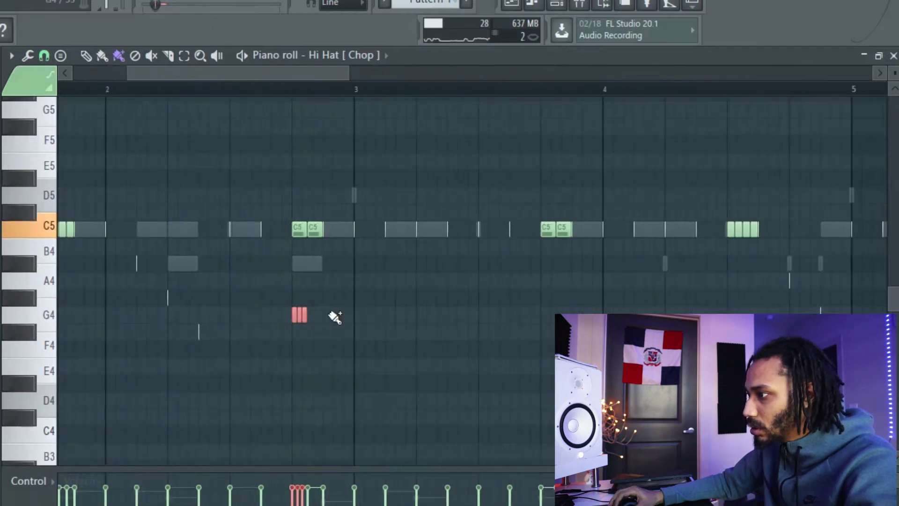
click(331, 316)
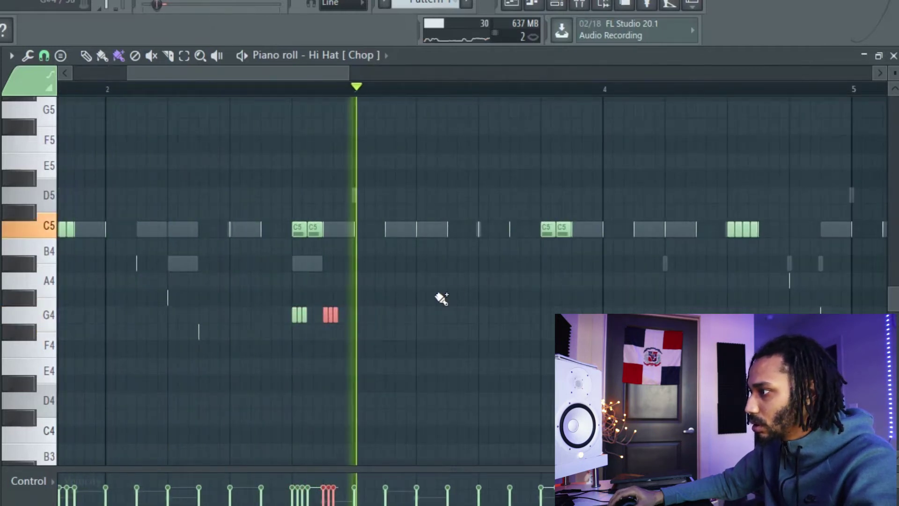
Audition the new hi-hat rolls and paint another three-note roll on G4 at beat 3 of bar 3
scroll(439, 297, down, 2)
scroll(469, 342, down, 3)
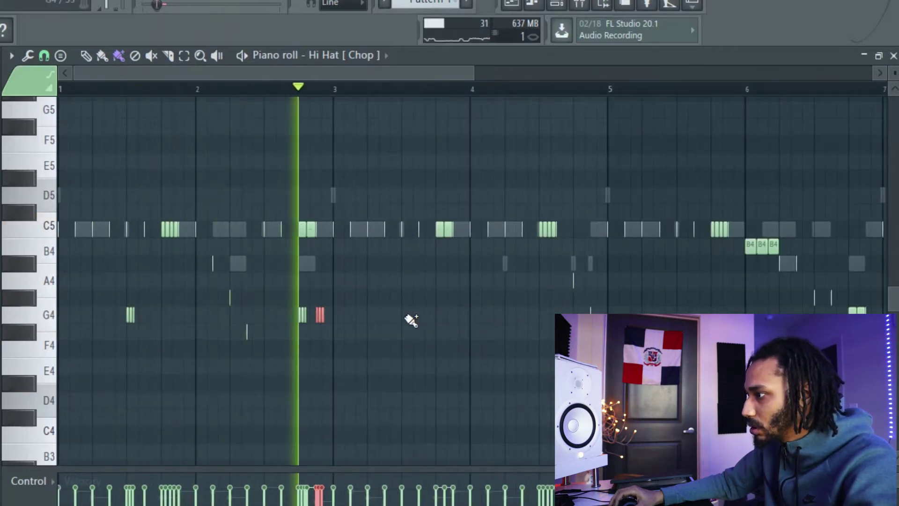
key(space)
key(space)
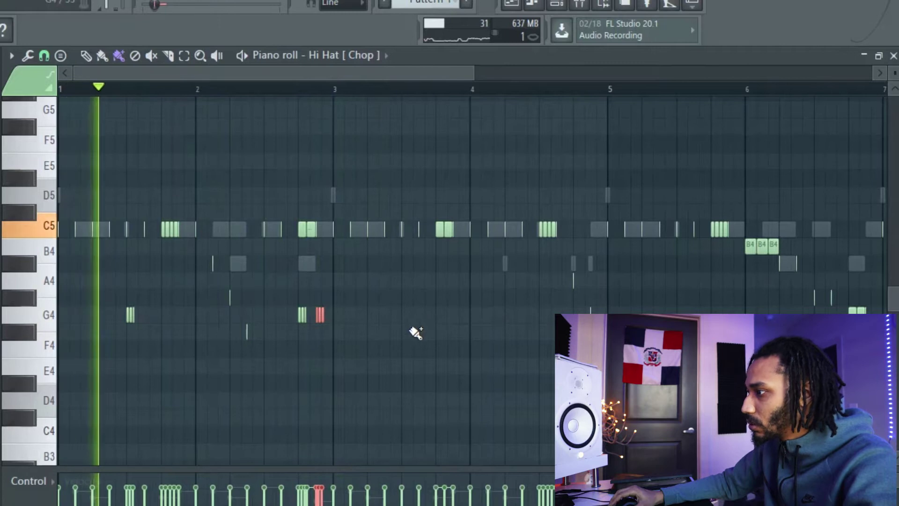
scroll(412, 322, up, 3)
click(403, 315)
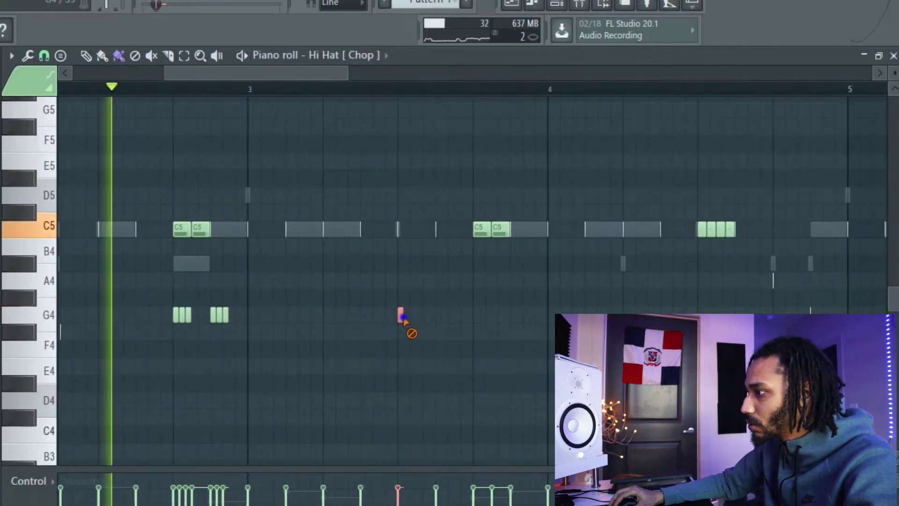
drag(404, 316, 416, 316)
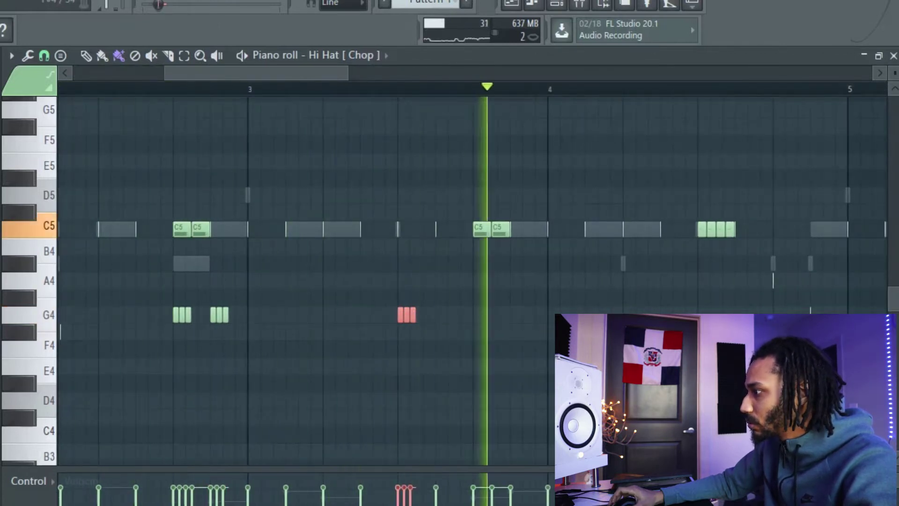
Paint two descending three-note rolls in the last beat of bar 4, one on D#4 and one on D4
scroll(485, 327, down, 2)
scroll(516, 361, up, 4)
drag(479, 382, 489, 382)
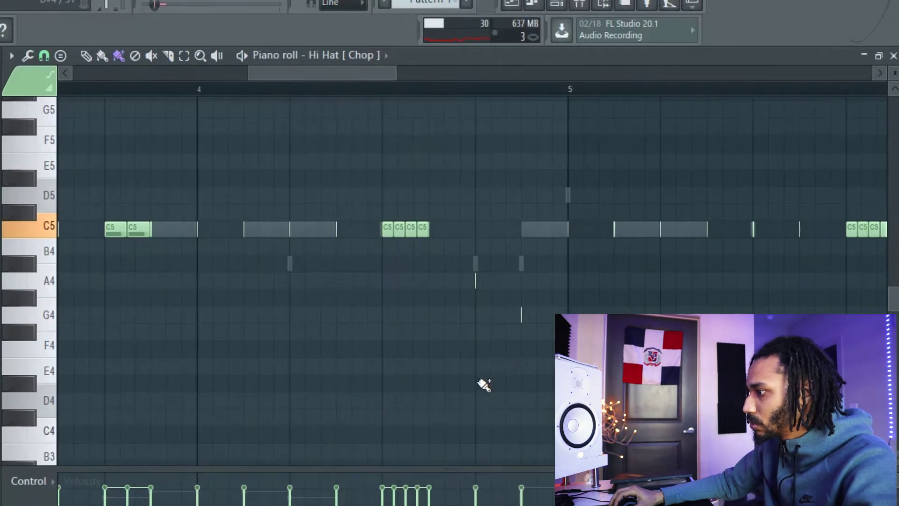
click(495, 383)
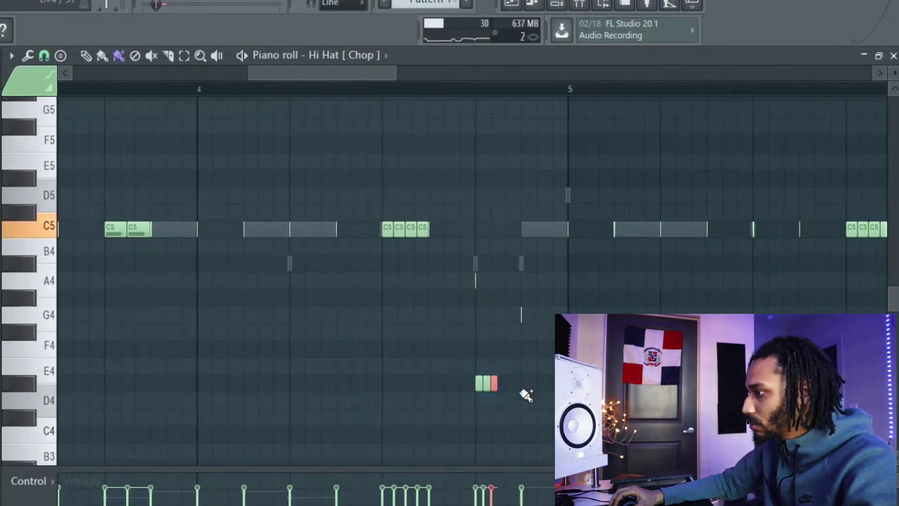
drag(523, 401, 543, 402)
scroll(546, 410, down, 3)
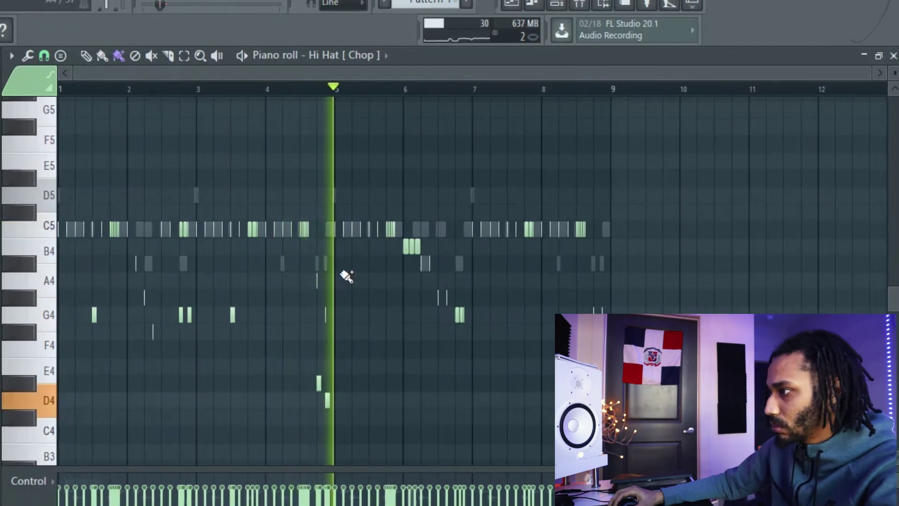
Stop playback and delete all existing hi-hat notes in bars 5 to 8
mouse_move(332, 233)
mouse_down()
mouse_move(378, 231)
mouse_move(432, 253)
mouse_move(420, 248)
mouse_move(459, 249)
mouse_up()
key(space)
drag(400, 248, 466, 251)
click(440, 298)
click(460, 315)
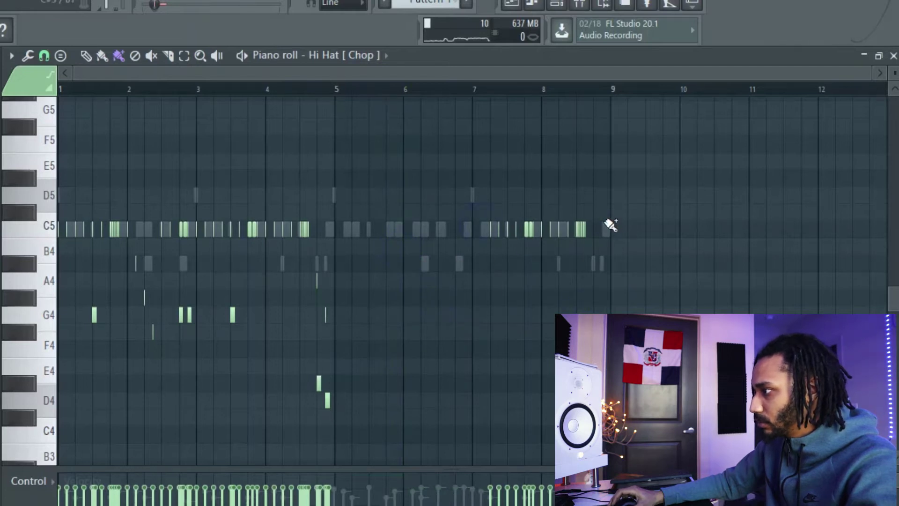
drag(599, 228, 400, 238)
Select all hi-hat notes, set the snap to 1/2 beat and duplicate the full four-bar pattern into bars 5 to 8
key(ctrl+a)
mouse_move(492, 89)
mouse_down()
mouse_move(312, 128)
mouse_move(330, 131)
mouse_up()
click(60, 56)
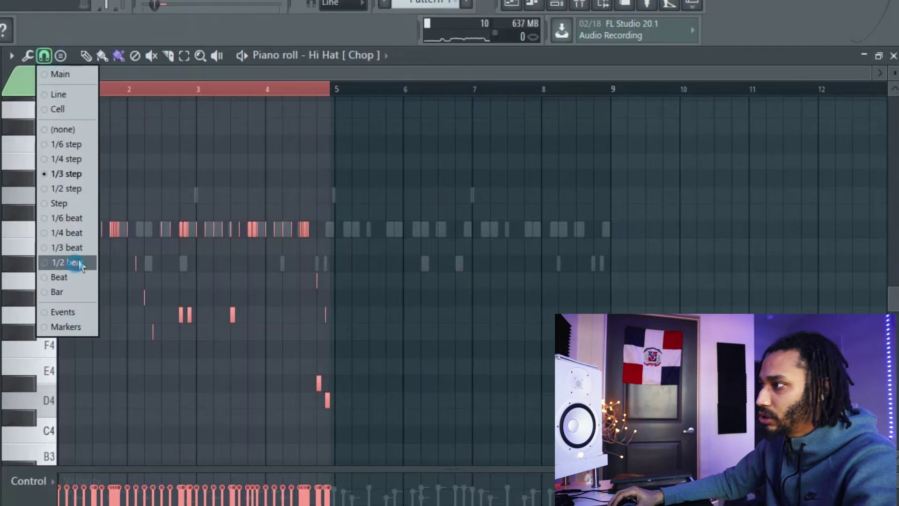
click(66, 261)
drag(326, 93, 331, 101)
key(ctrl+b)
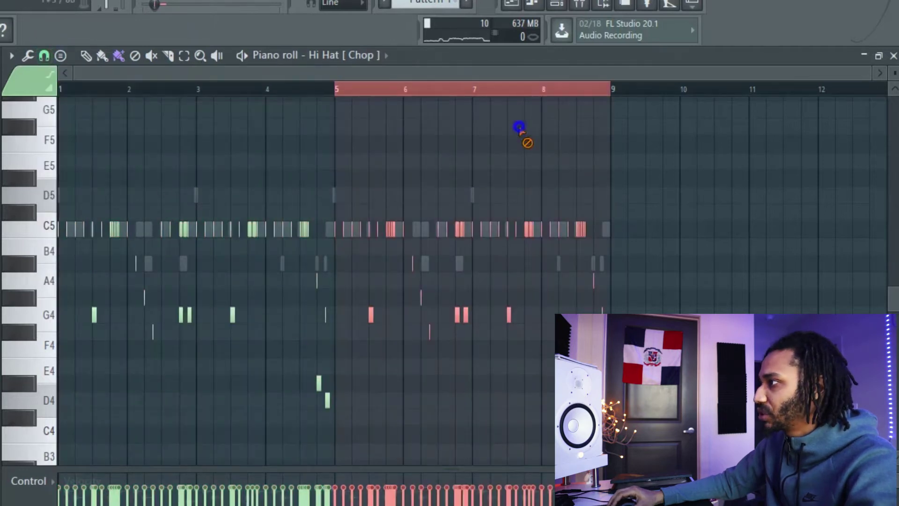
Play the looped playlist section with hi-hats and clap, lower the Clap channel's volume and select that channel
click(594, 6)
click(556, 5)
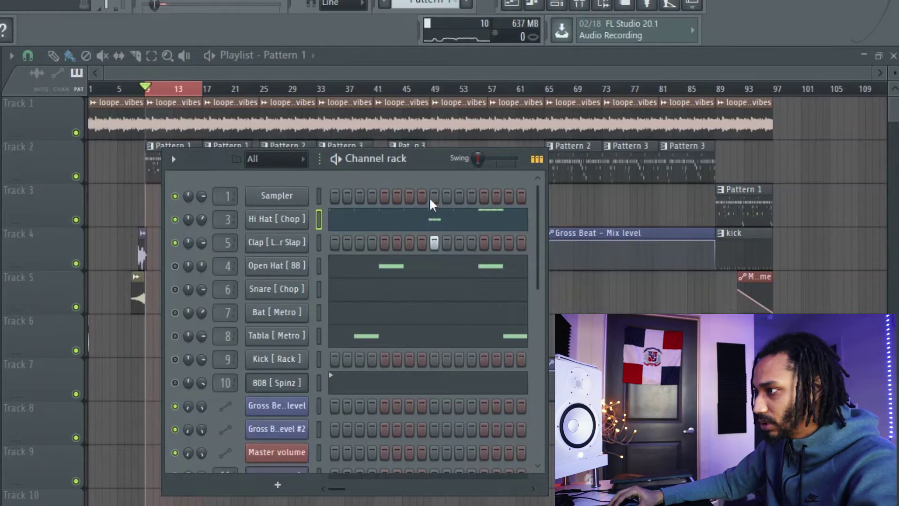
key(space)
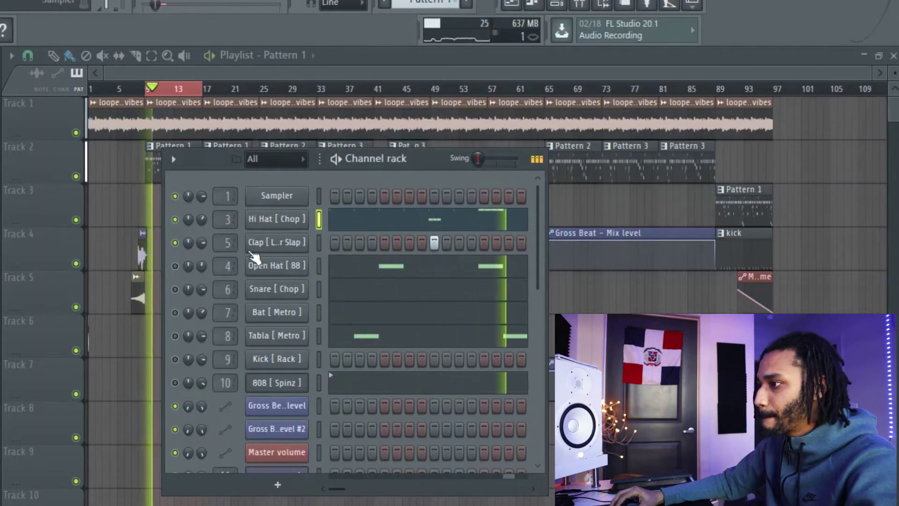
drag(203, 245, 203, 251)
click(319, 243)
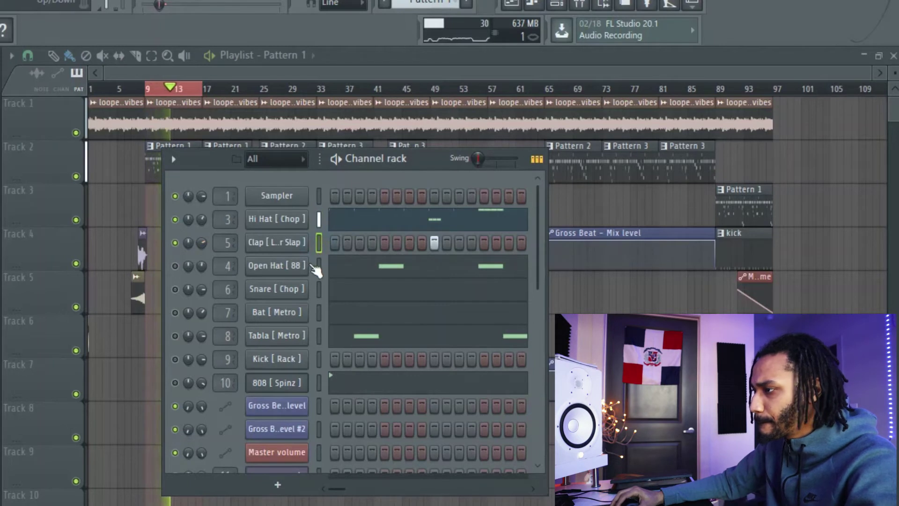
key(space)
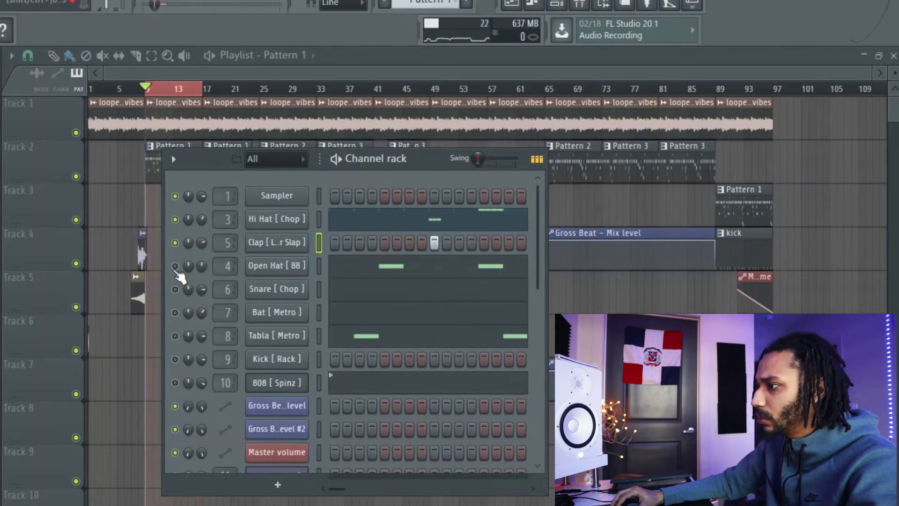
Unmute and select the Open Hat [ 88 ] channel, audition it in the loop and open the guitar loop's channel settings
click(316, 263)
key(space)
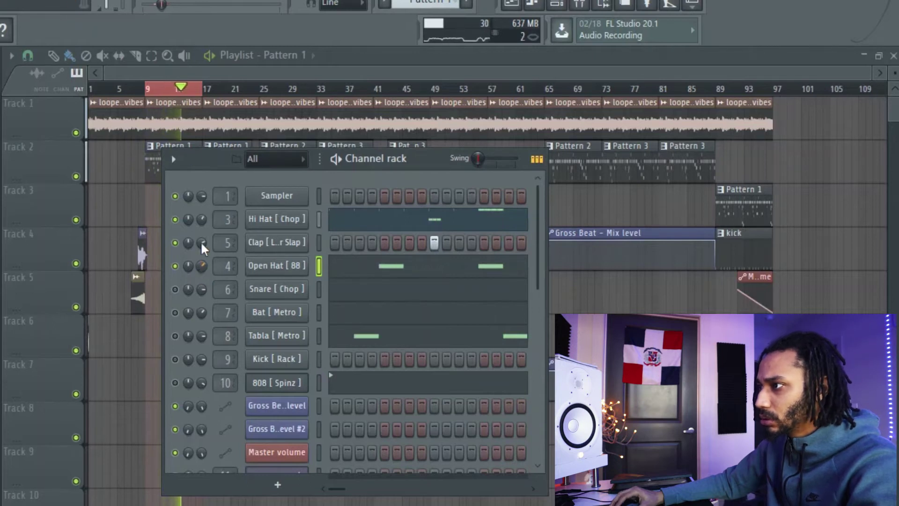
double_click(175, 121)
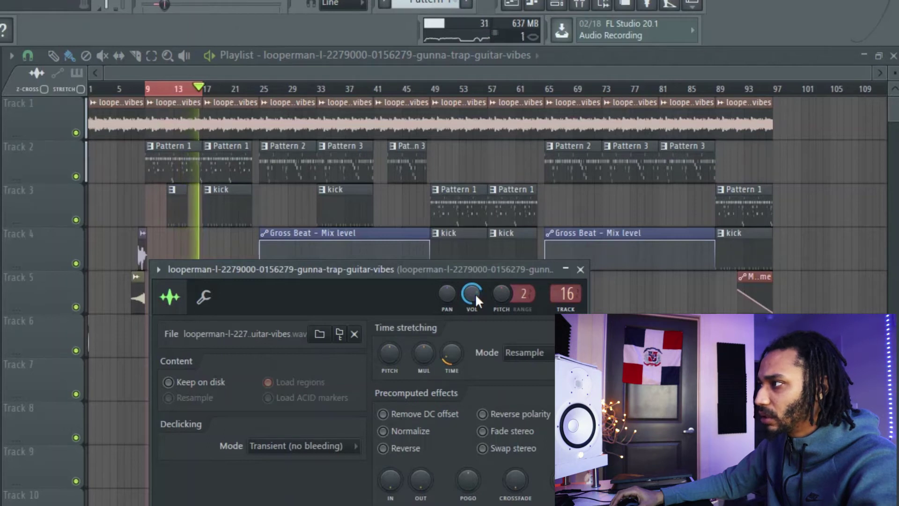
Clear the existing notes of the Open Hat [ 88 ] channel and record a new open-hat part live over the looped section
click(556, 5)
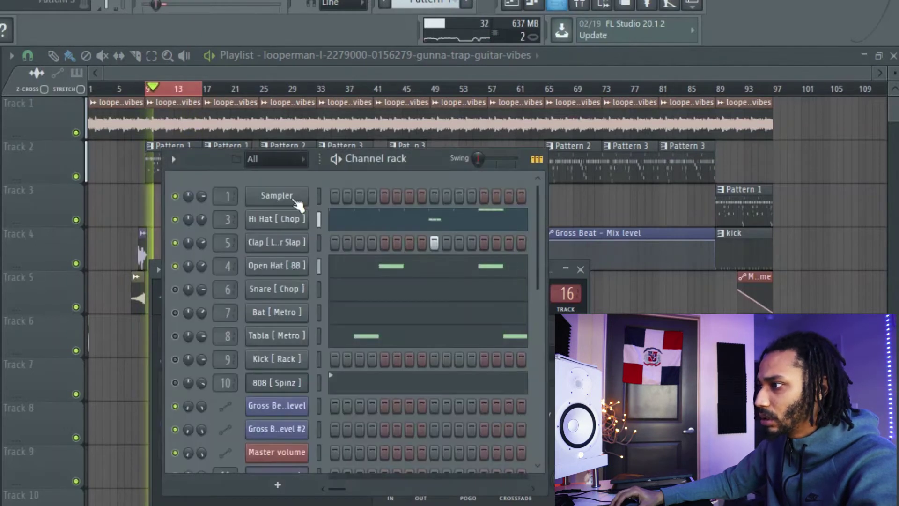
click(314, 263)
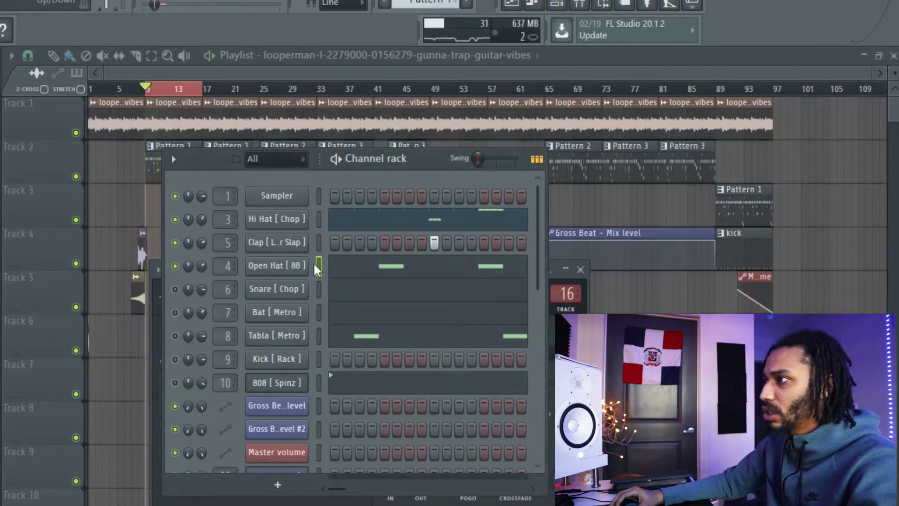
key(ctrl+x)
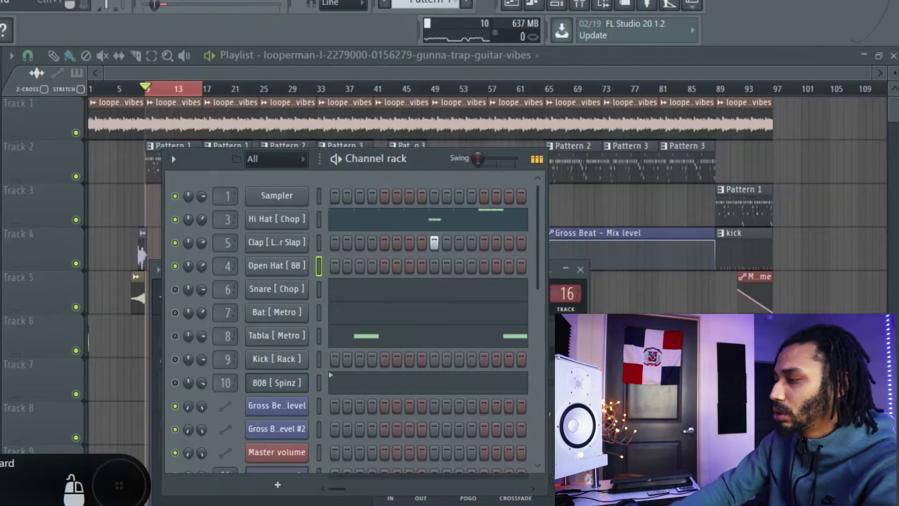
key(space)
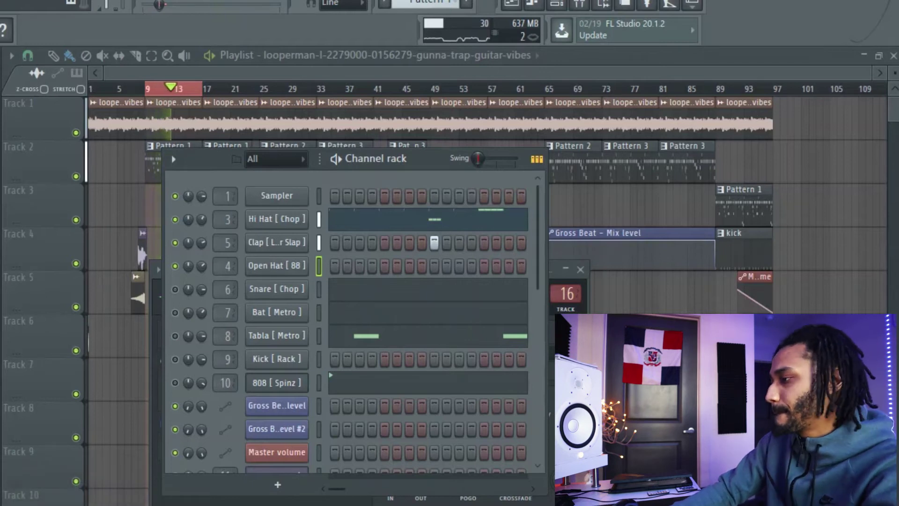
key(space)
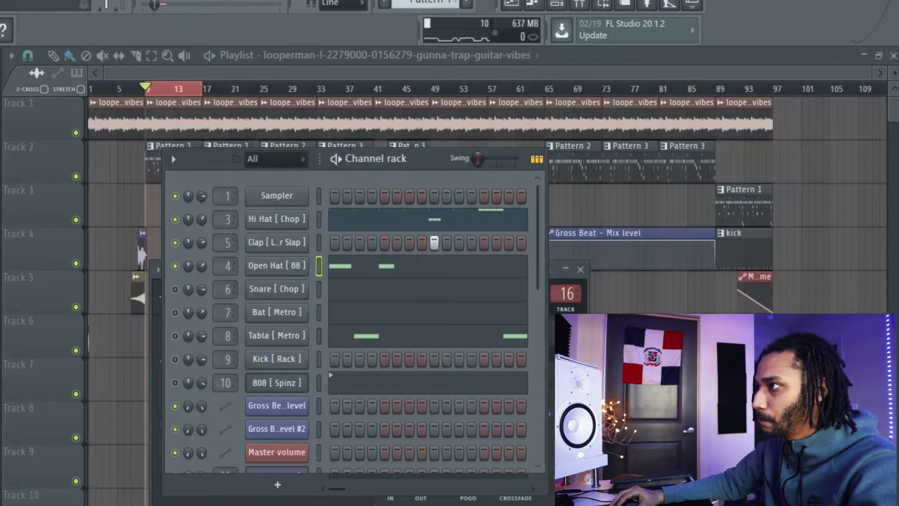
Quantize all recorded open-hat notes in the piano roll and duplicate the four-bar part into bars 5 to 8
click(346, 266)
key(ctrl+a)
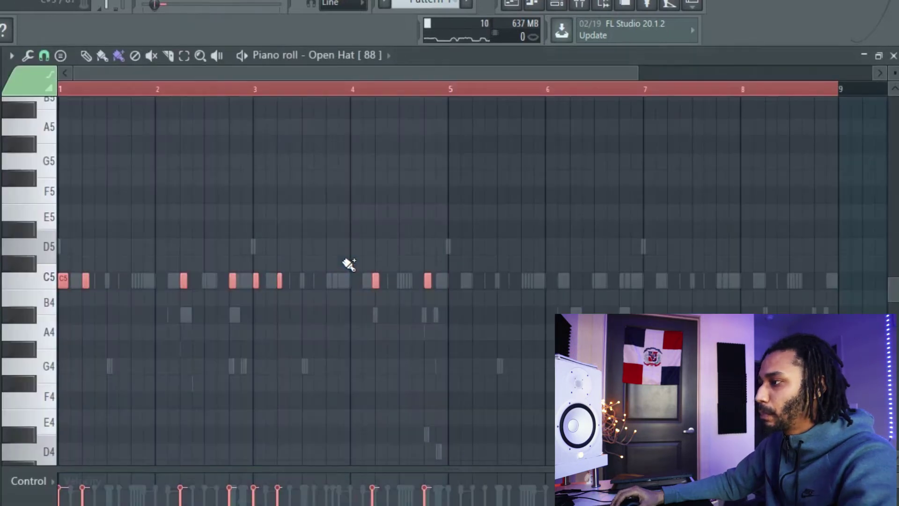
key(ctrl+q)
drag(477, 92, 462, 95)
key(ctrl+b)
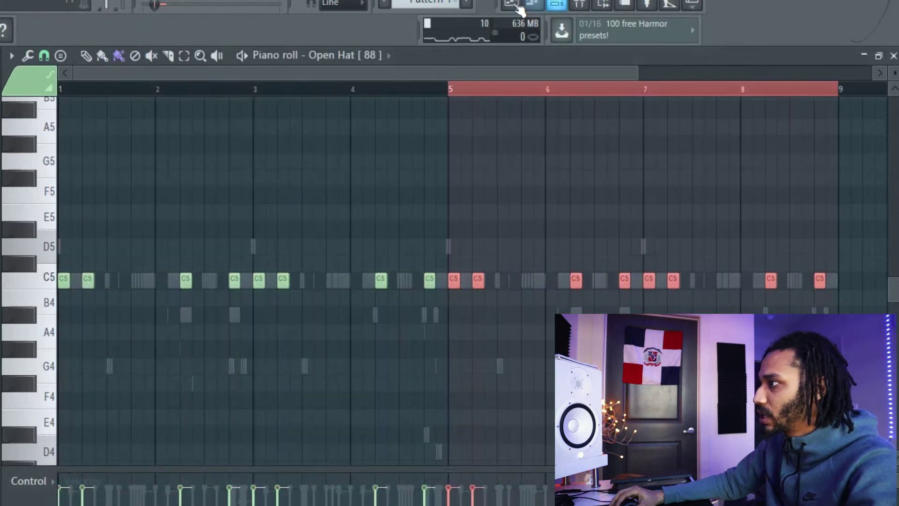
Play the looped section and adjust the OUT fade of the Open Hat [ 88 ] sample in its channel settings
click(511, 5)
key(space)
click(556, 4)
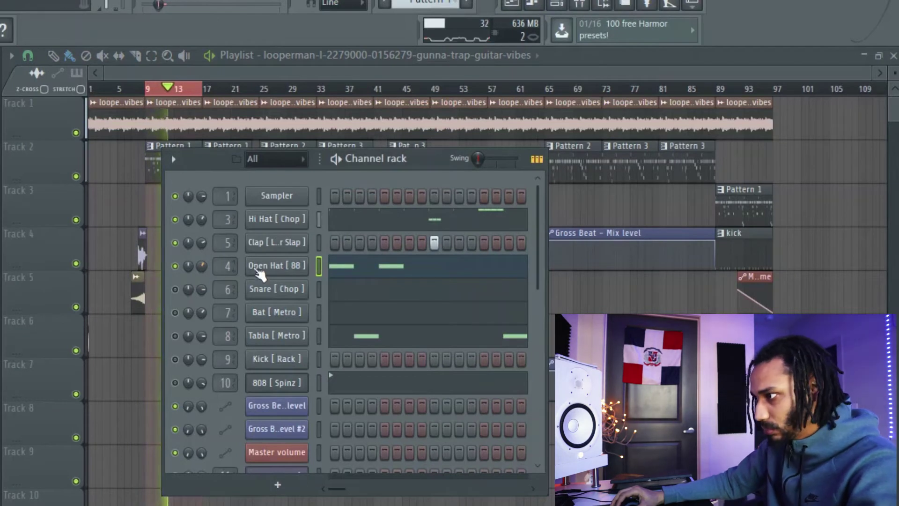
click(258, 270)
drag(337, 399, 341, 402)
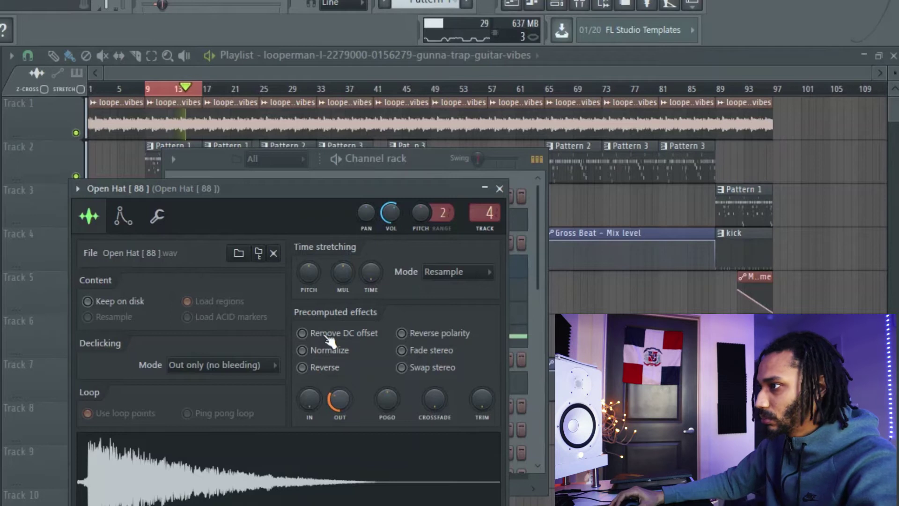
click(220, 161)
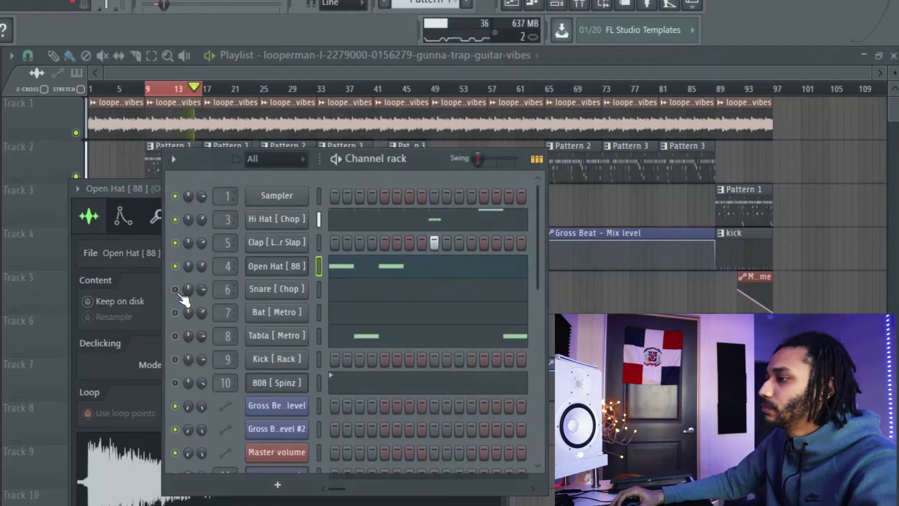
Unmute and select the Snare [ Chop ] channel, clear its existing notes and record a new snare part live over the looped section
click(320, 289)
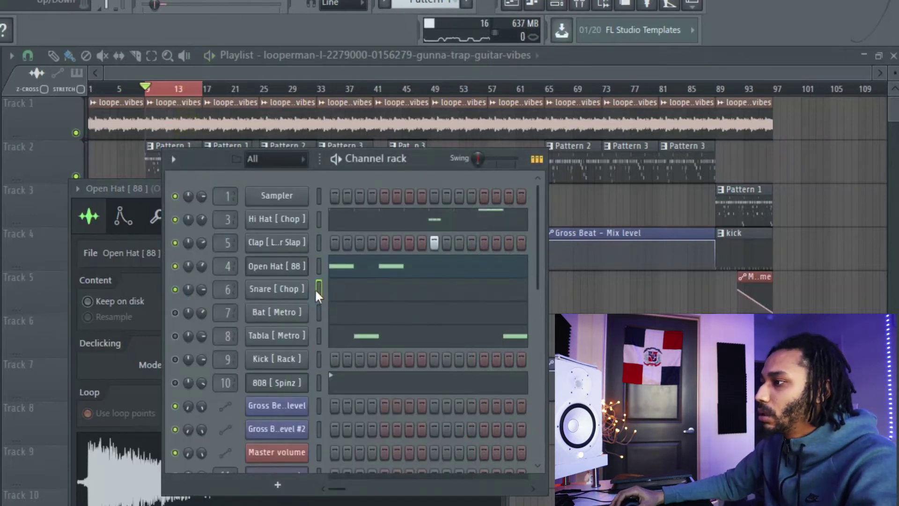
key(ctrl+x)
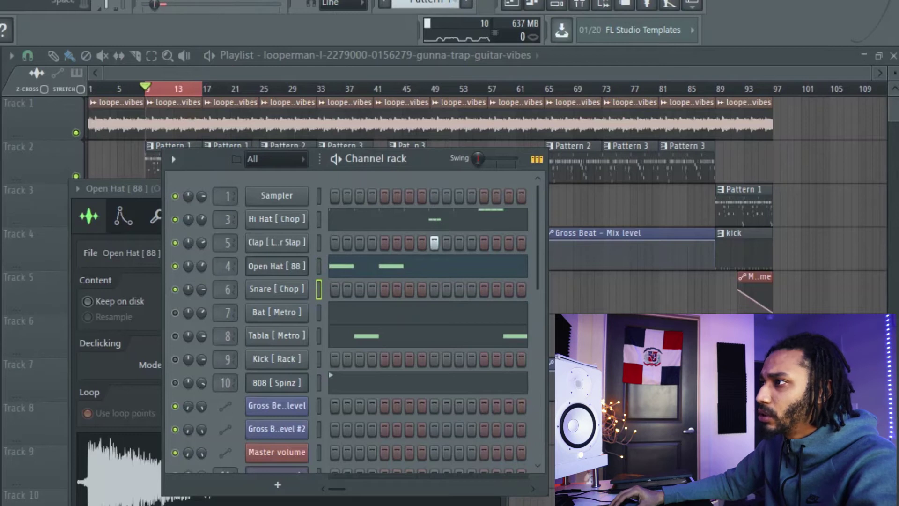
click(173, 0)
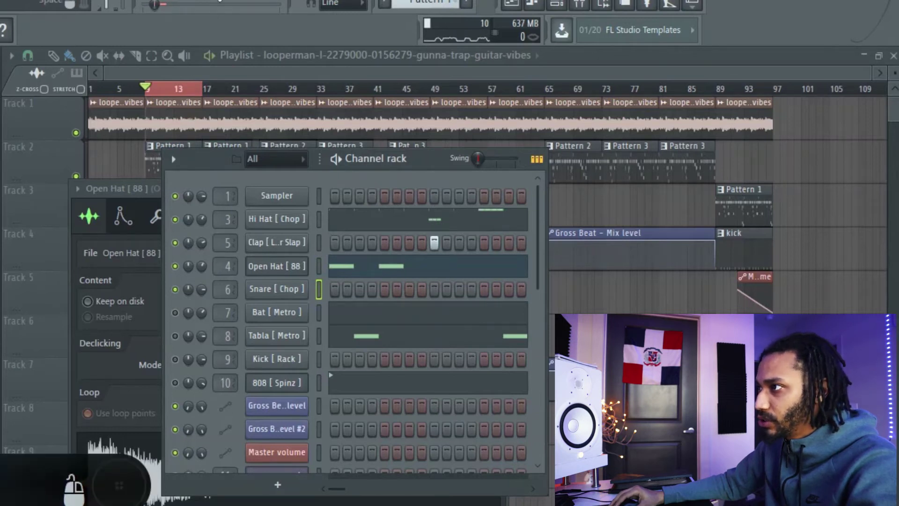
click(174, 0)
click(222, 0)
key(F1)
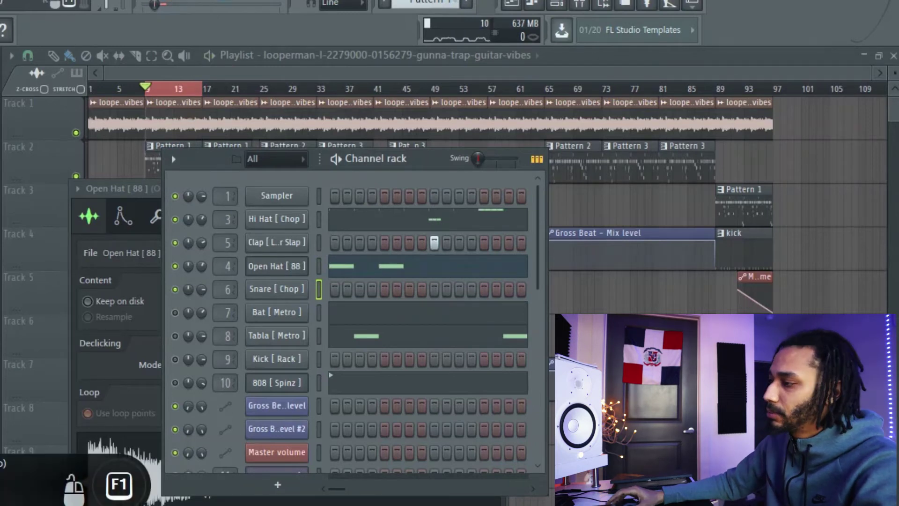
key(space)
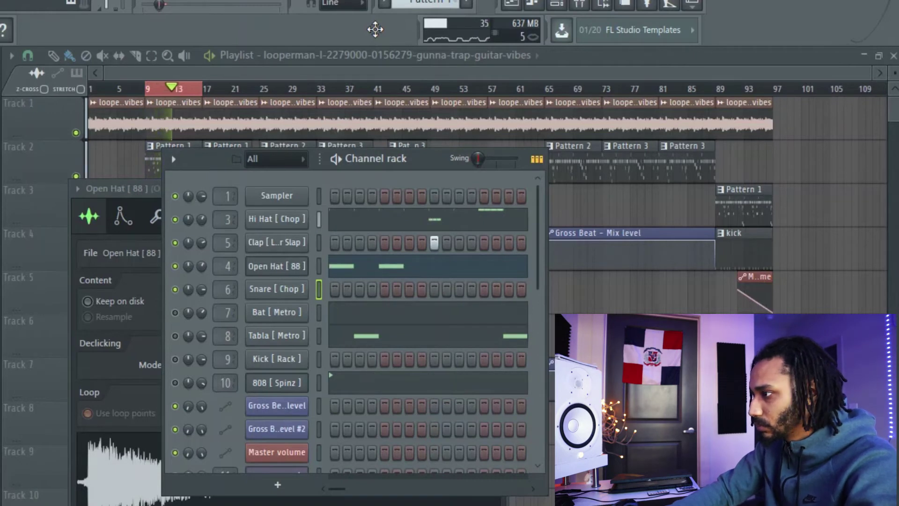
key(space)
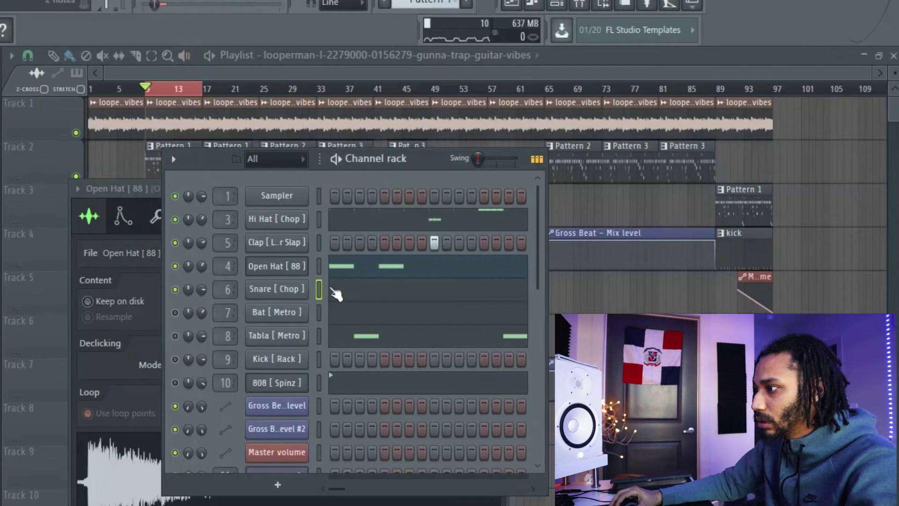
Check the recorded Snare [ Chop ] notes in the piano roll and return to the channel rack
click(349, 299)
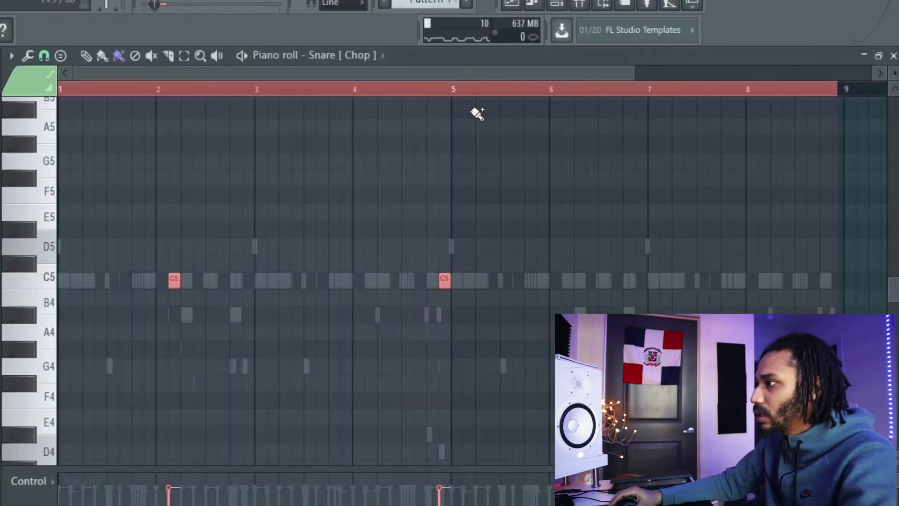
click(513, 4)
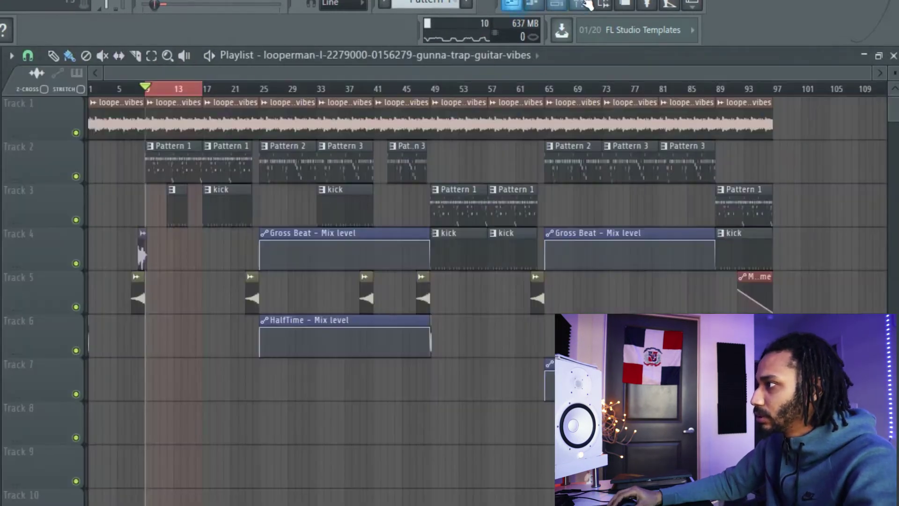
click(558, 4)
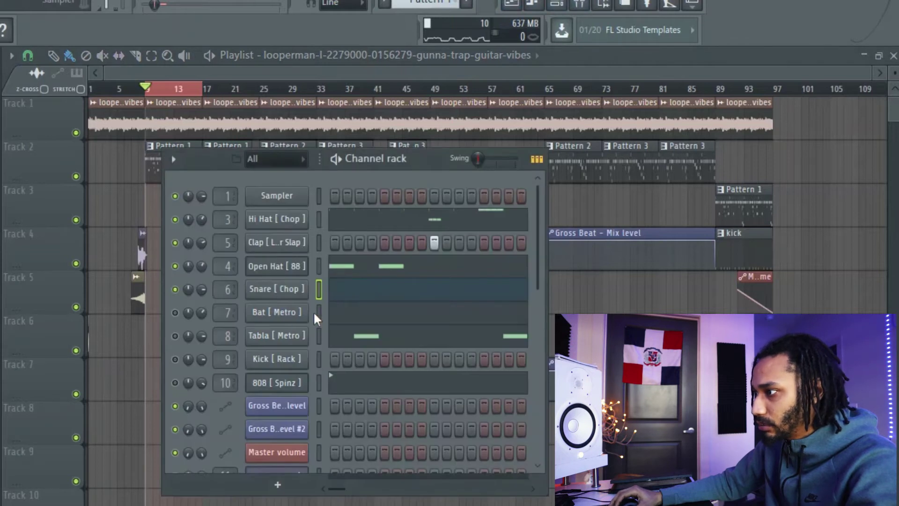
Unmute and select the Bat [ Metro ] channel and record a new part for it live over the looped section
click(175, 312)
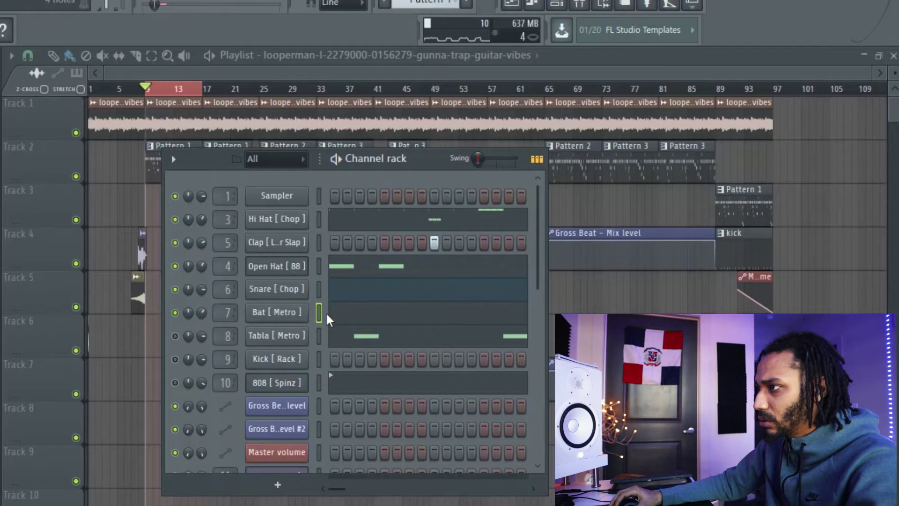
key(space)
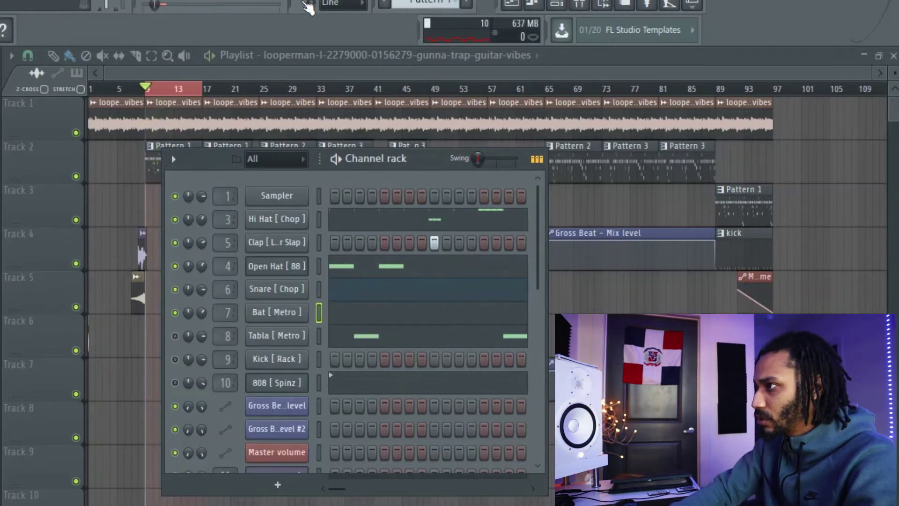
key(space)
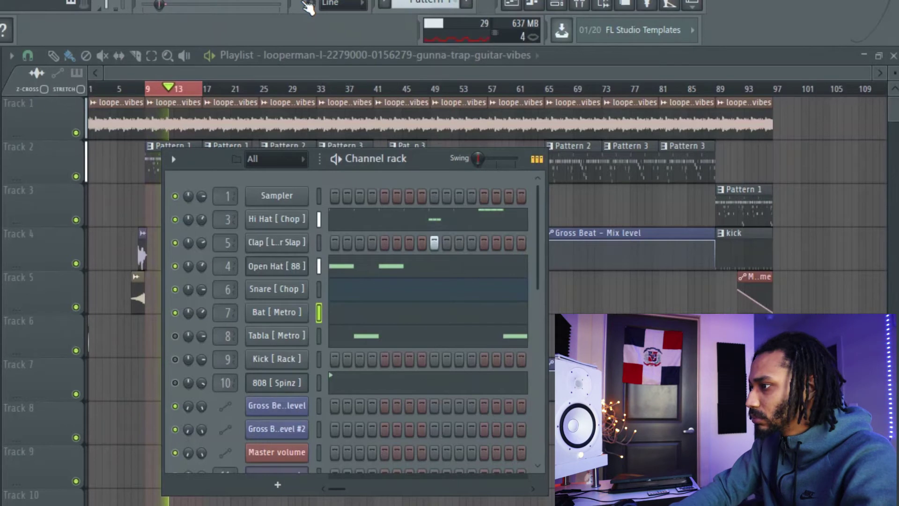
key(space)
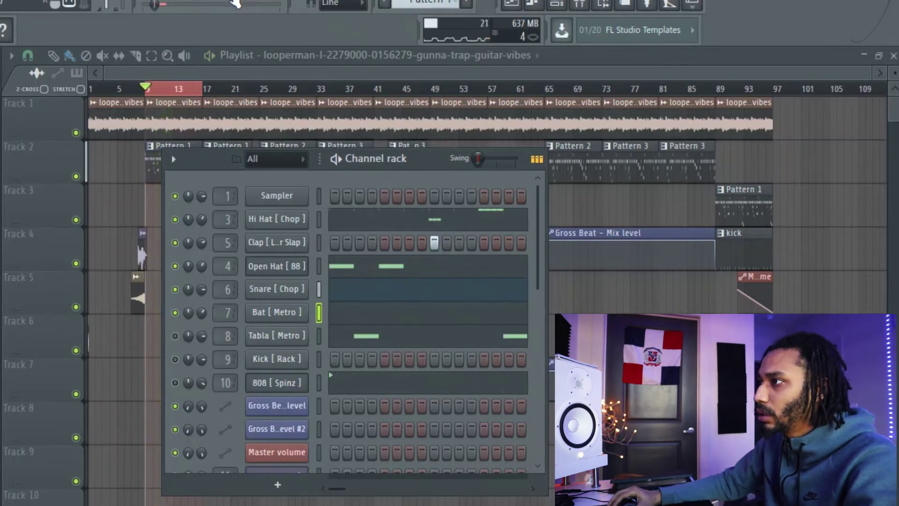
Quantize all recorded Bat [ Metro ] notes in the piano roll and delete the notes in bars 6 and 8
click(343, 311)
key(ctrl+a)
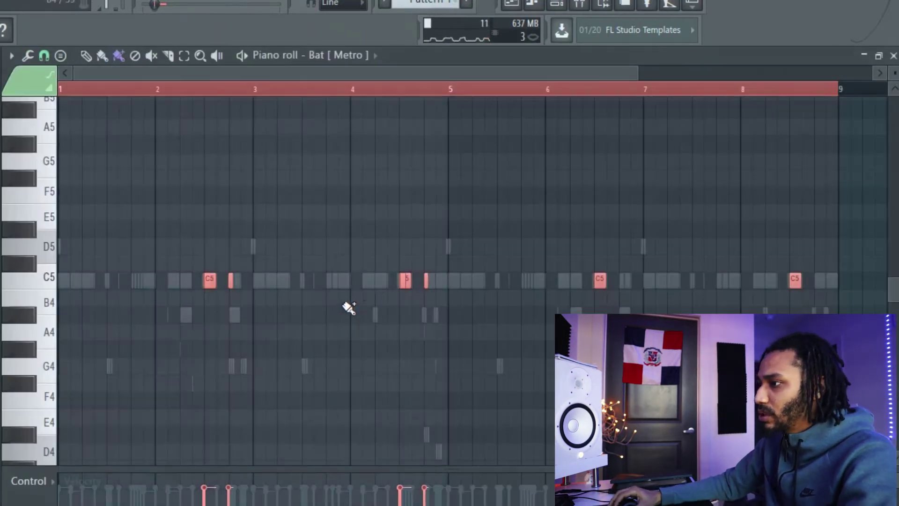
key(ctrl+q)
mouse_move(484, 88)
mouse_down()
mouse_move(447, 118)
mouse_move(451, 99)
mouse_up()
click(542, 273)
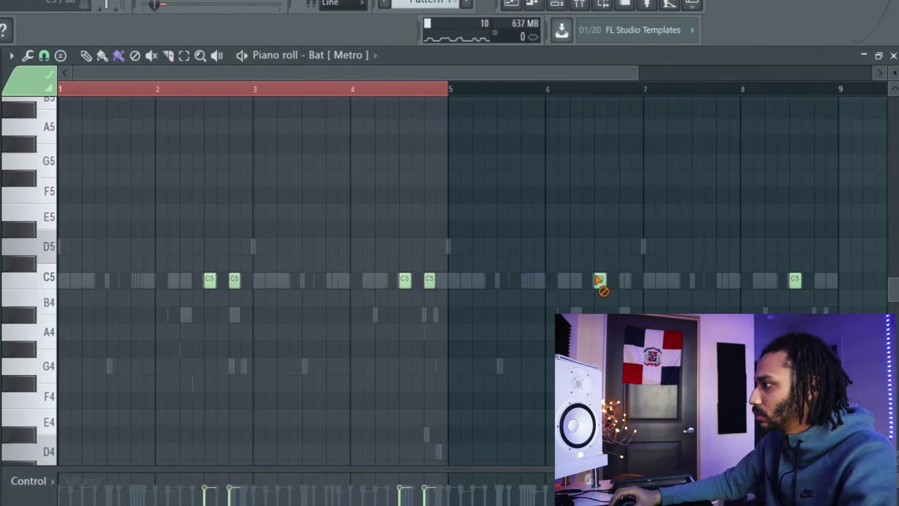
right_click(795, 281)
right_click(601, 281)
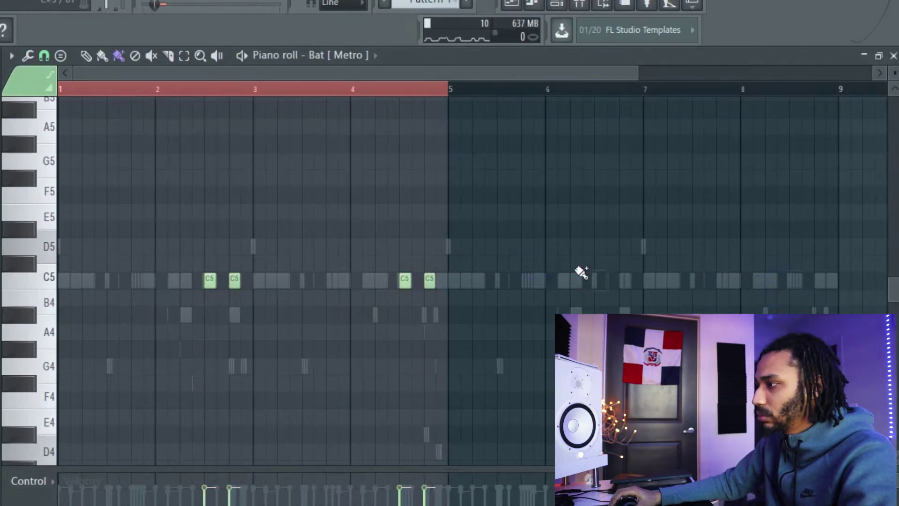
key(ctrl+a)
drag(505, 88, 455, 93)
key(ctrl+b)
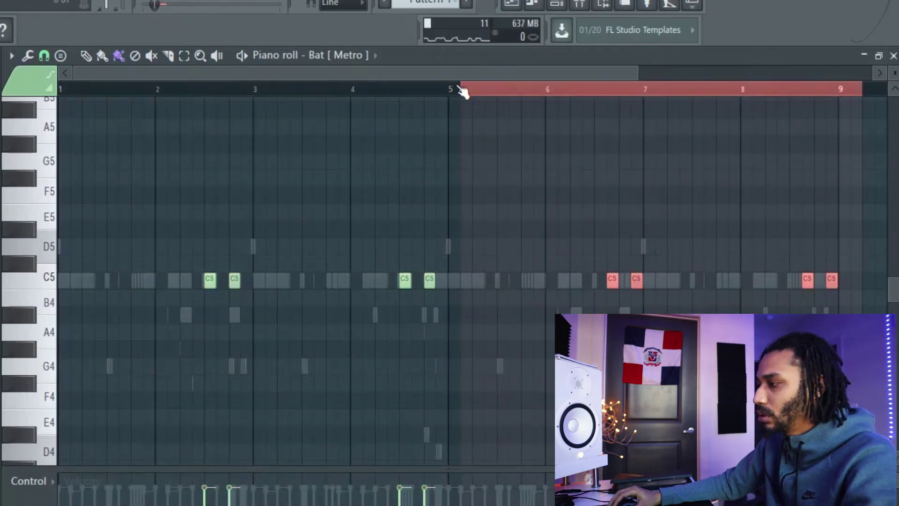
key(ctrl+z)
Duplicate the four-bar Bat [ Metro ] part into bars 5 to 8 and return to the channel rack
key(ctrl+a)
drag(478, 92, 453, 102)
key(ctrl+b)
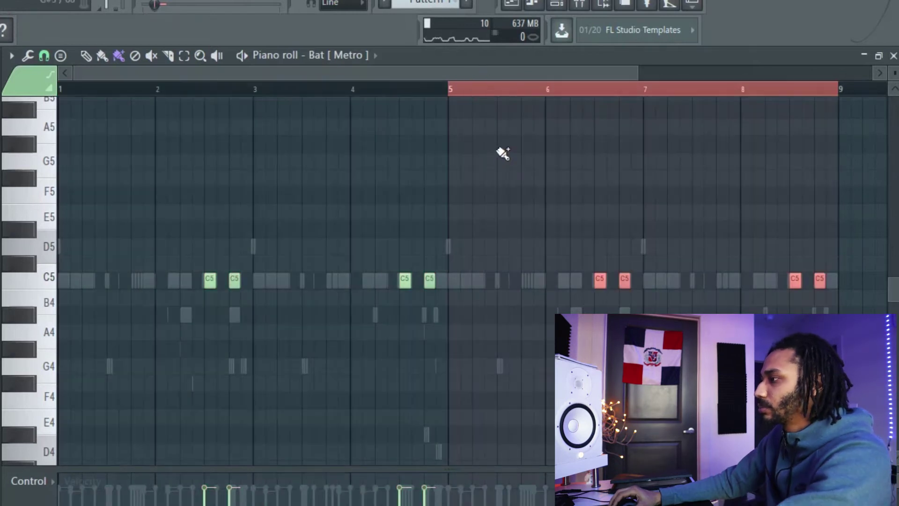
click(512, 5)
click(556, 5)
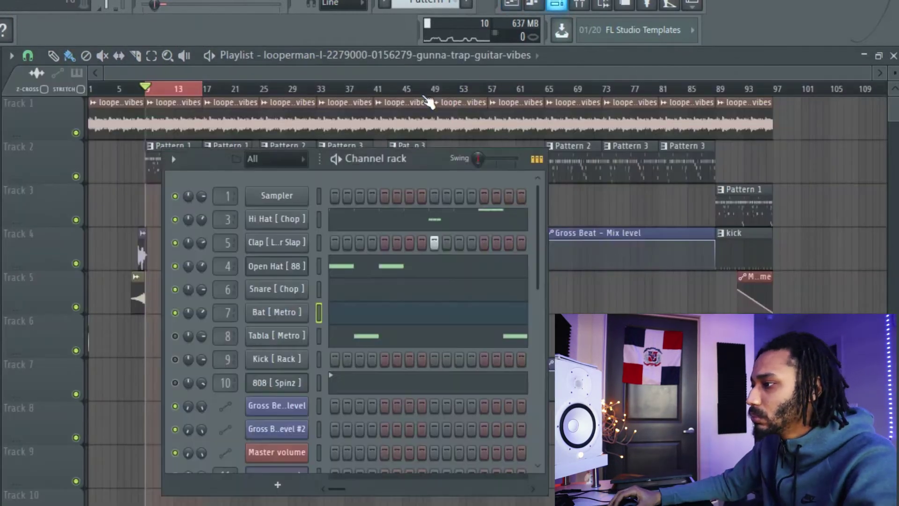
Unmute and select the Tabla [ Metro ] channel, clear its existing notes and record a new tabla part live over the loop
click(318, 336)
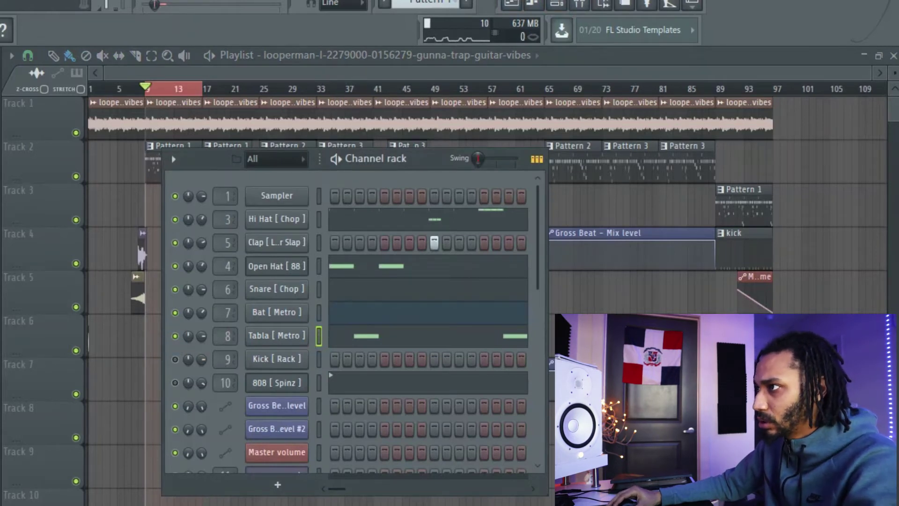
key(space)
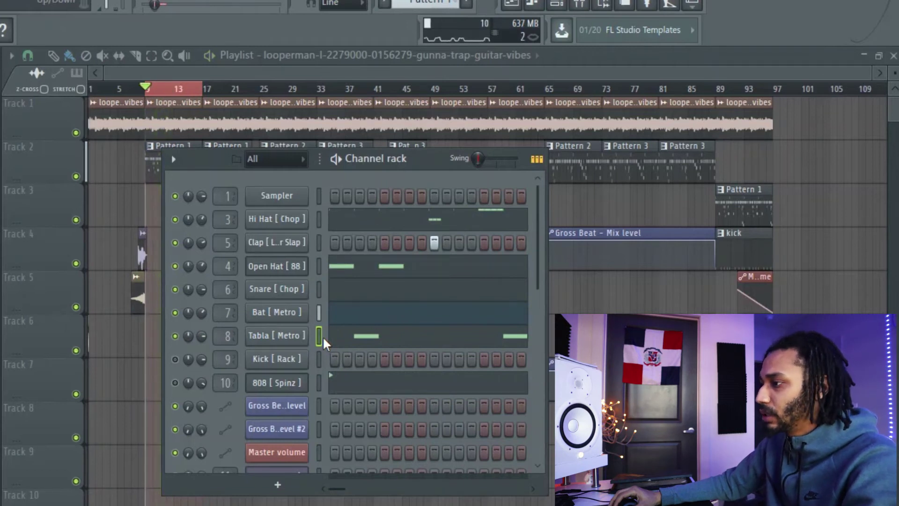
key(ctrl+x)
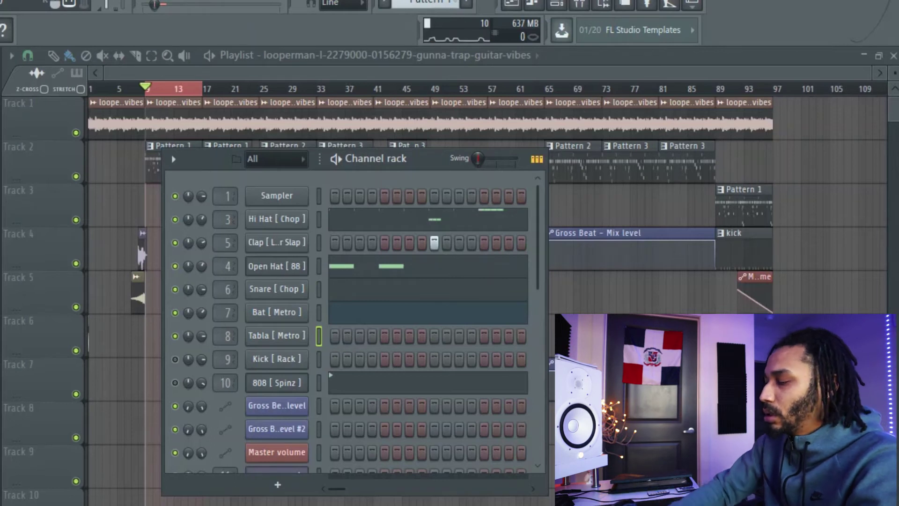
key(space)
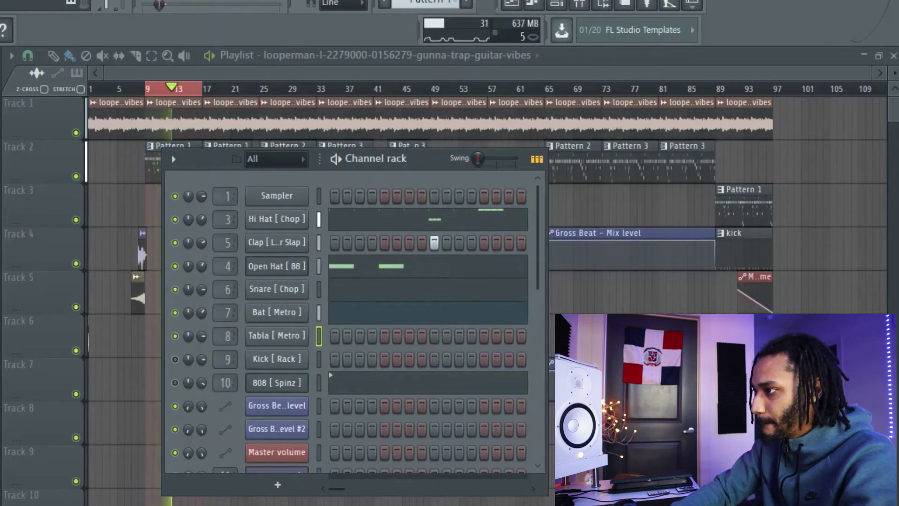
key(space)
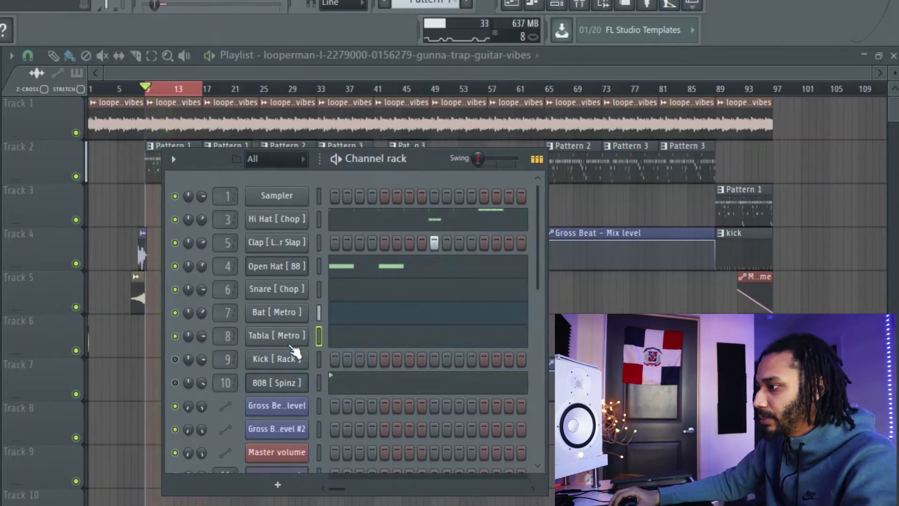
Duplicate the recorded four-bar Tabla [ Metro ] part into bars 5 to 8 and return to the channel rack
click(346, 337)
key(ctrl+a)
drag(503, 91, 452, 116)
key(ctrl+b)
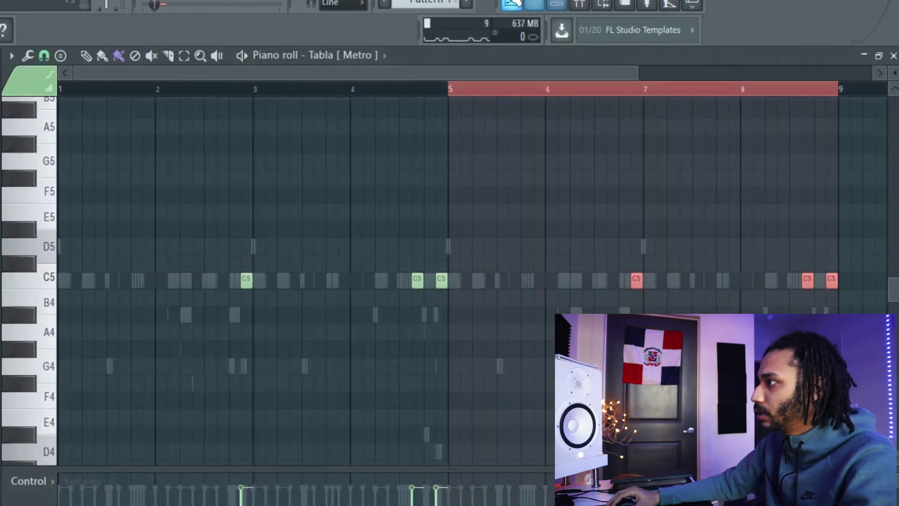
click(557, 6)
click(580, 5)
click(534, 5)
click(557, 6)
click(557, 7)
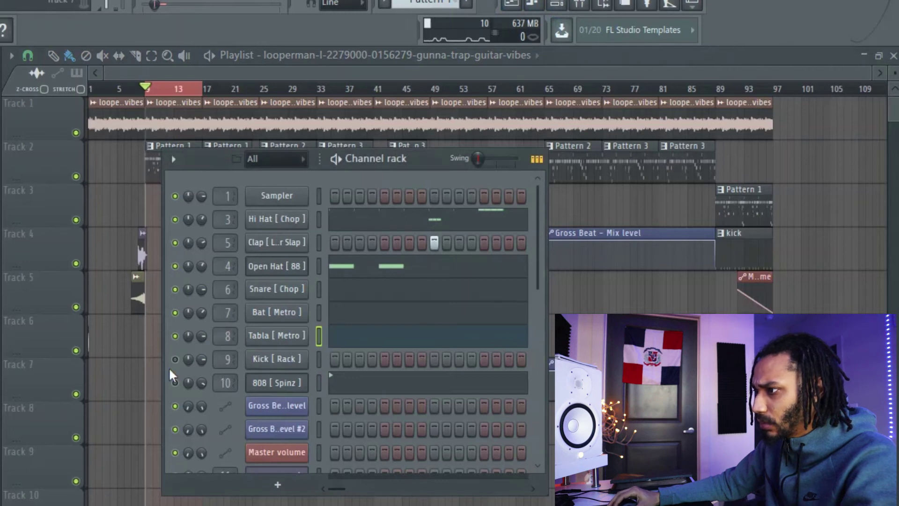
Unmute the Kick [ Rack ] and 808 [ Spinz ] channels and select the 808 channel
drag(213, 167, 469, 283)
drag(539, 321, 265, 150)
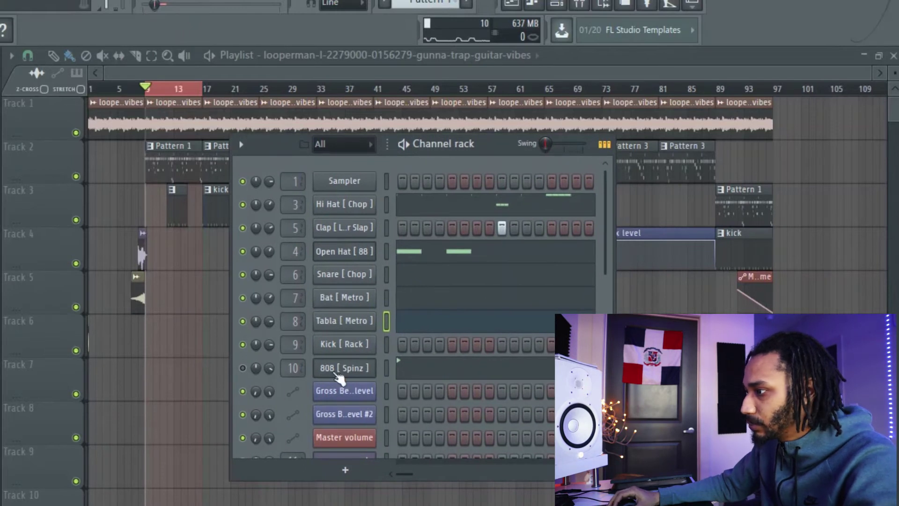
click(386, 369)
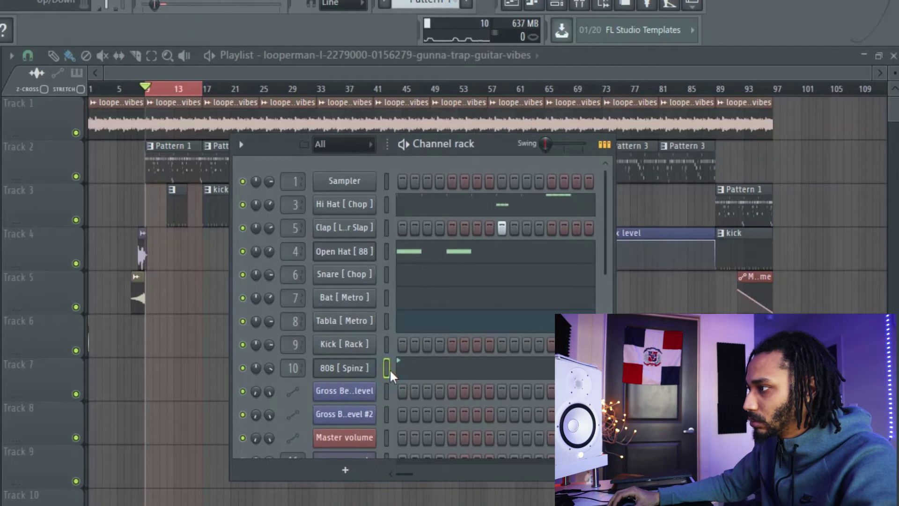
drag(258, 150, 300, 118)
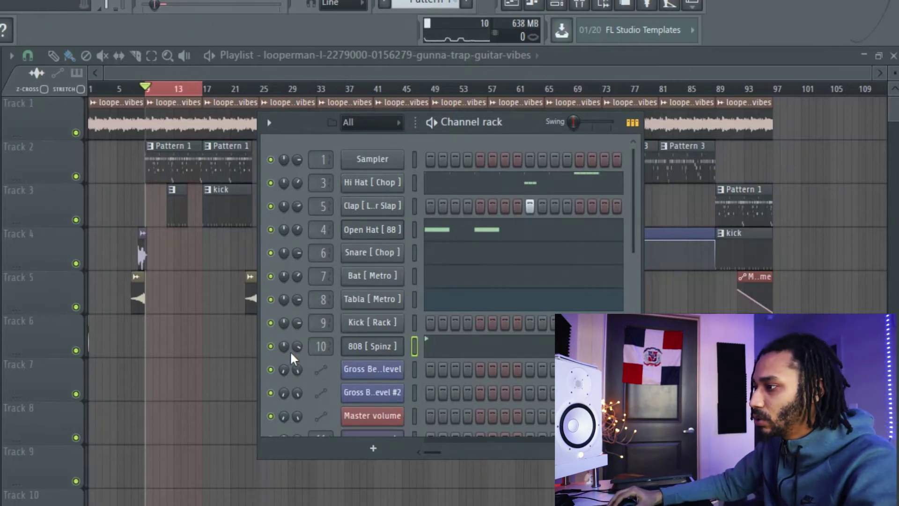
Play the arrangement through the section from bar 9 to bar 17 to hear all drum channels together
click(147, 89)
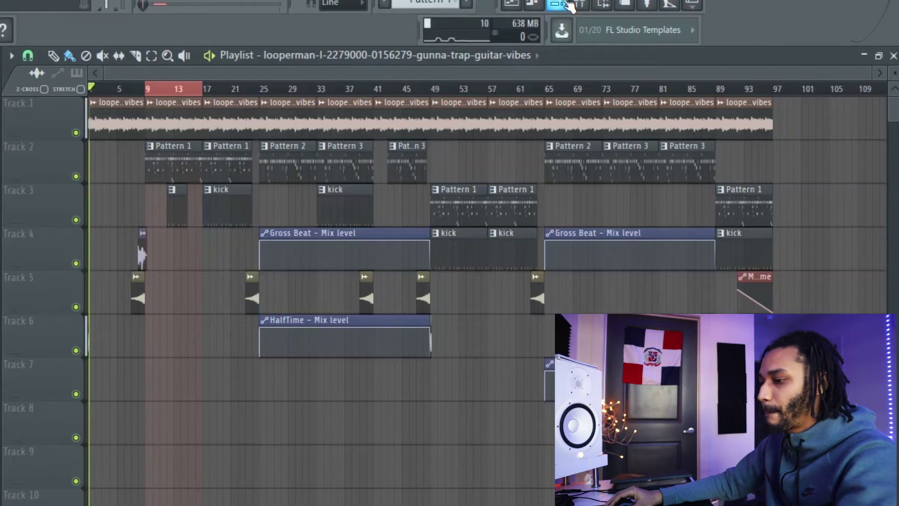
key(space)
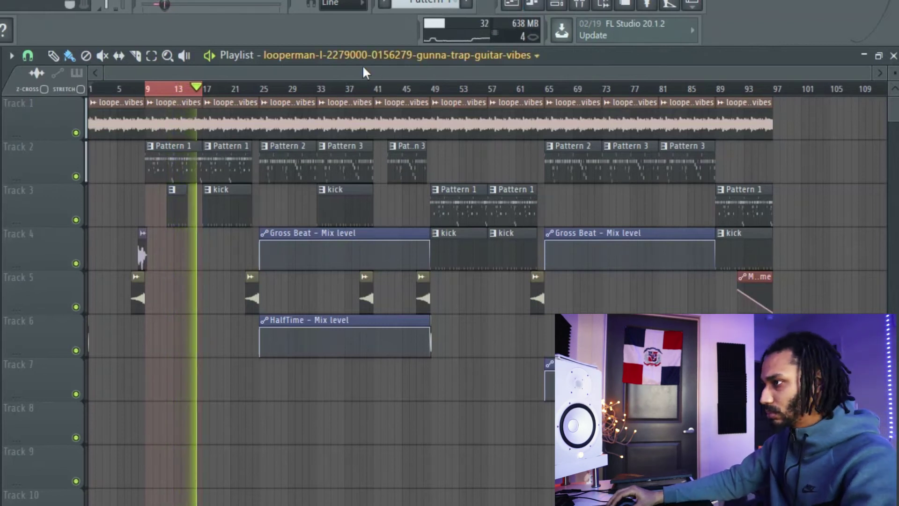
key(space)
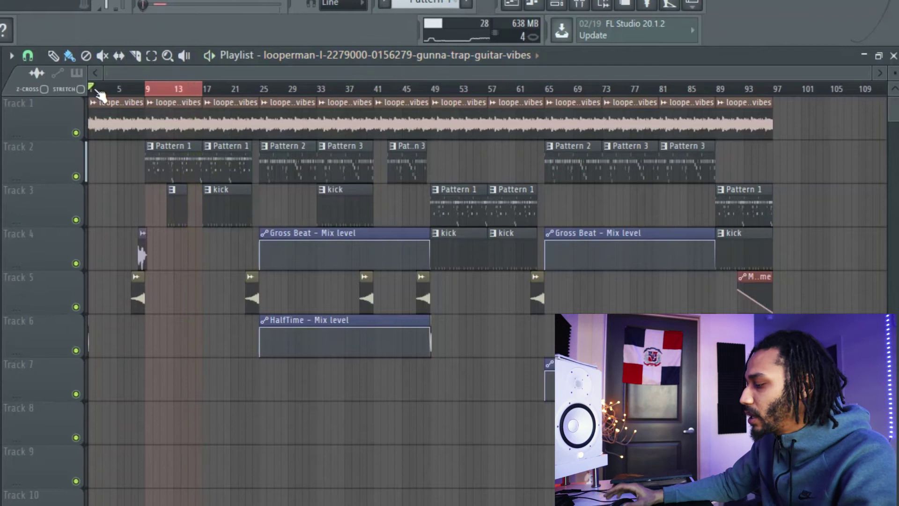
key(space)
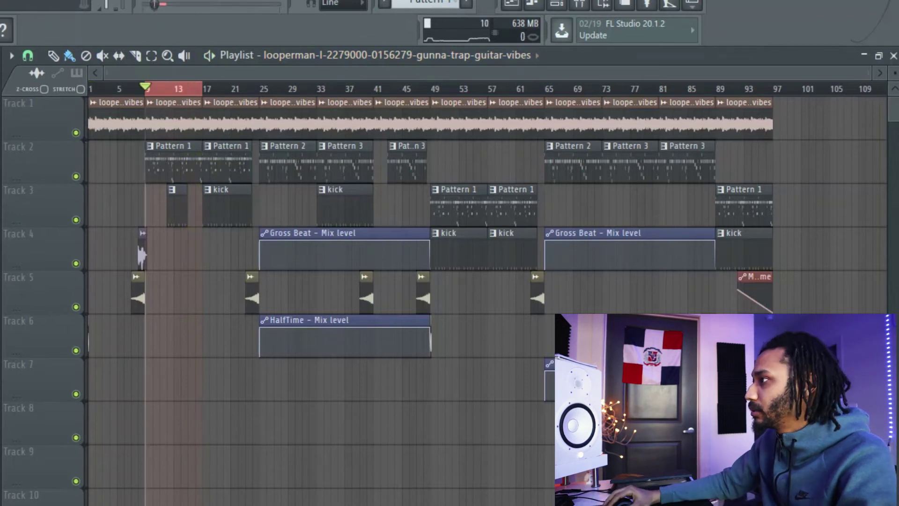
Open the 808 [ Spinz ] notes in the piano roll and play the pattern to examine the bass line
click(557, 4)
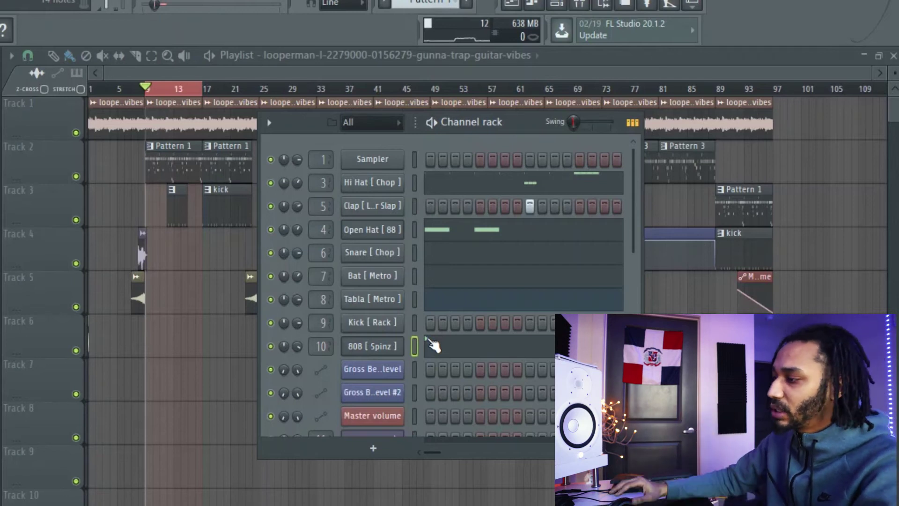
click(458, 351)
key(space)
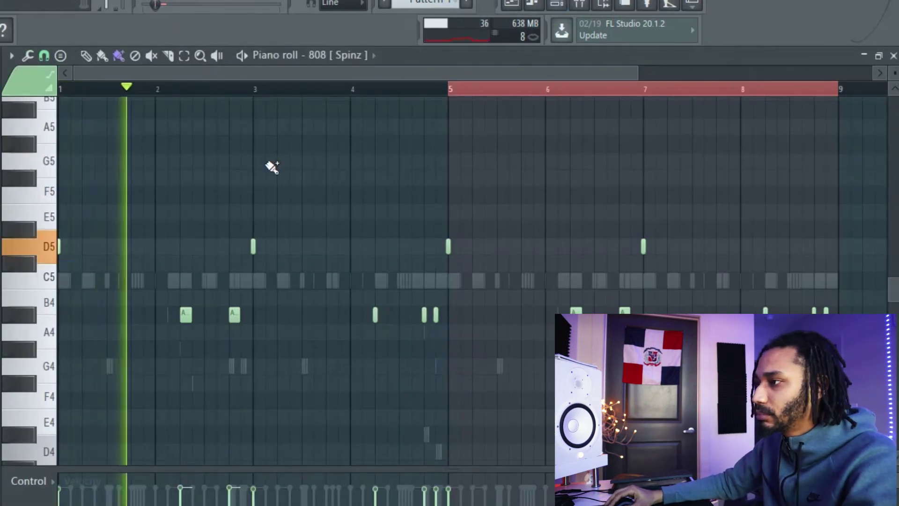
Transpose all 808 notes up one octave and clear the note selection
key(p)
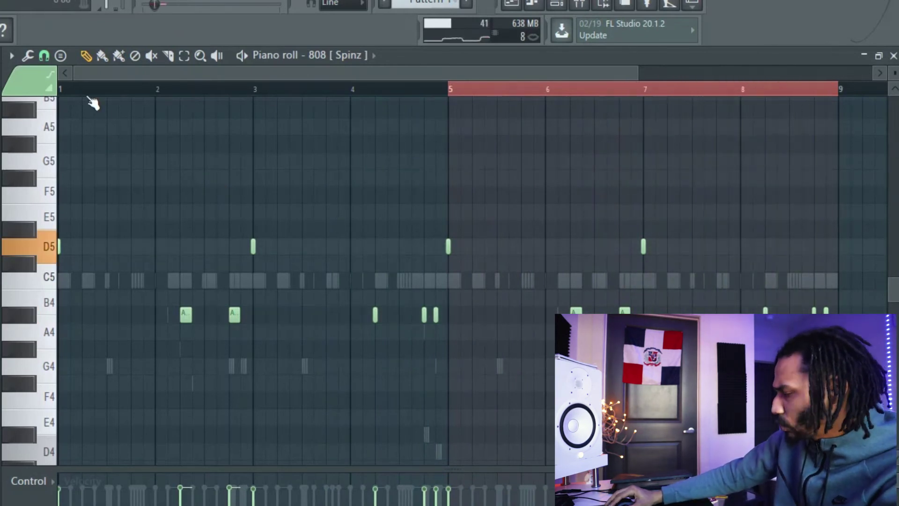
key(ctrl+a)
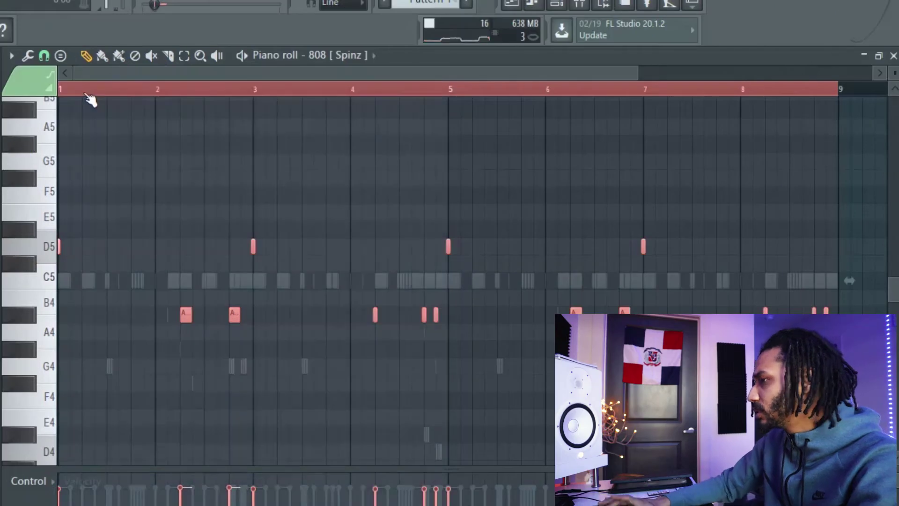
key(ctrl+Up)
key(ctrl+d)
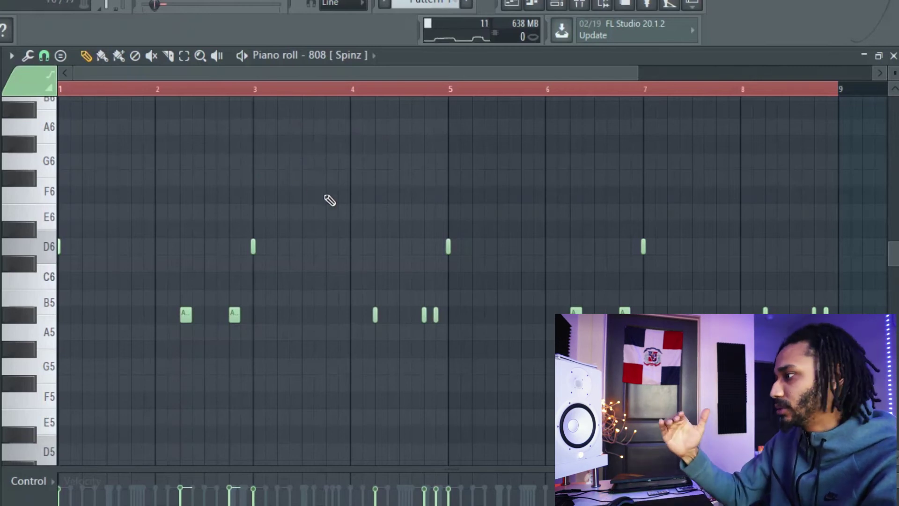
Play the pattern in short bursts while auditioning the C#6 and A#5 keys to check bass pitches against the loop
key(space)
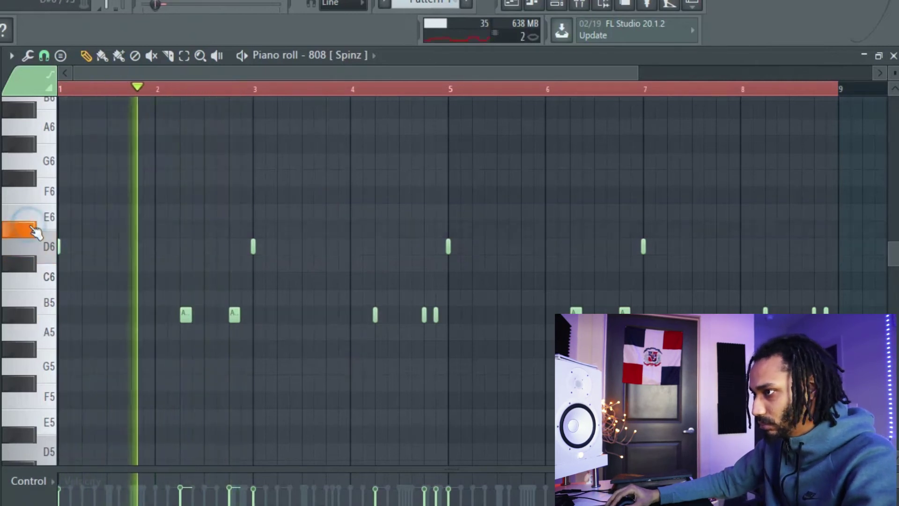
key(space)
click(21, 264)
key(space)
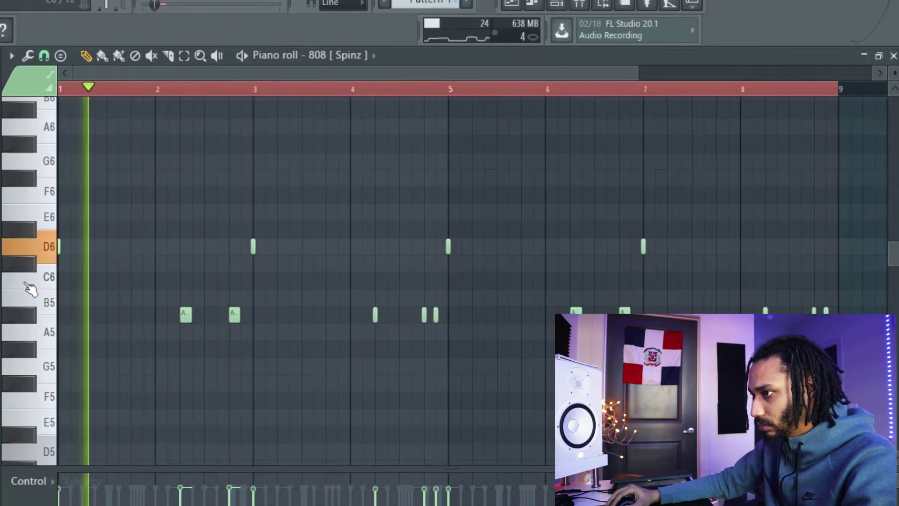
key(space)
key(space)
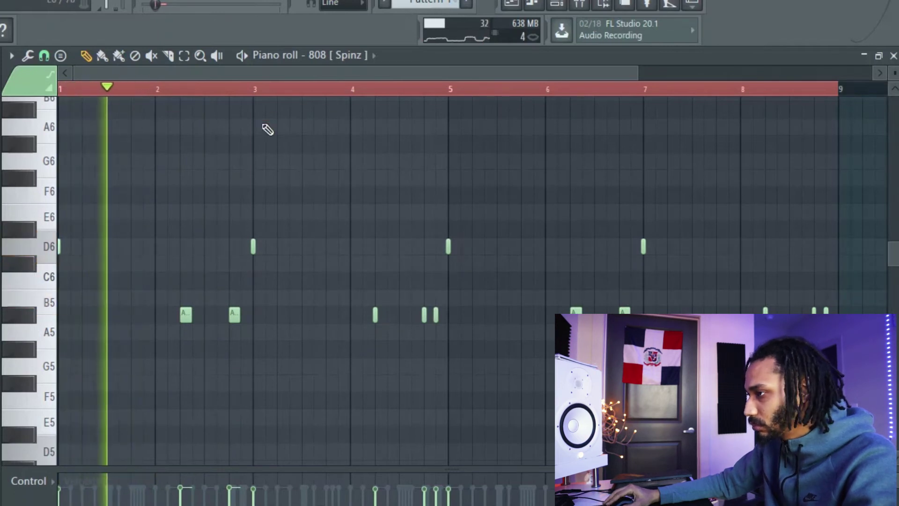
key(space)
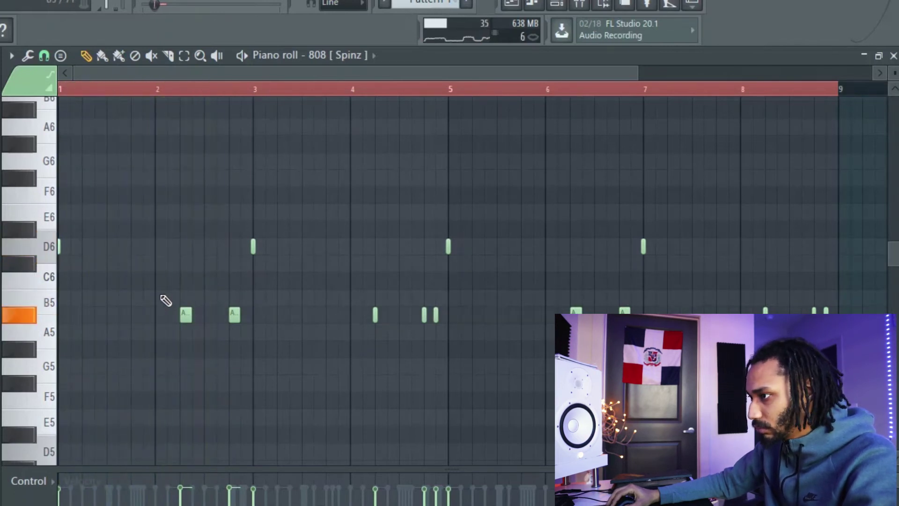
key(space)
key(space)
click(40, 318)
key(space)
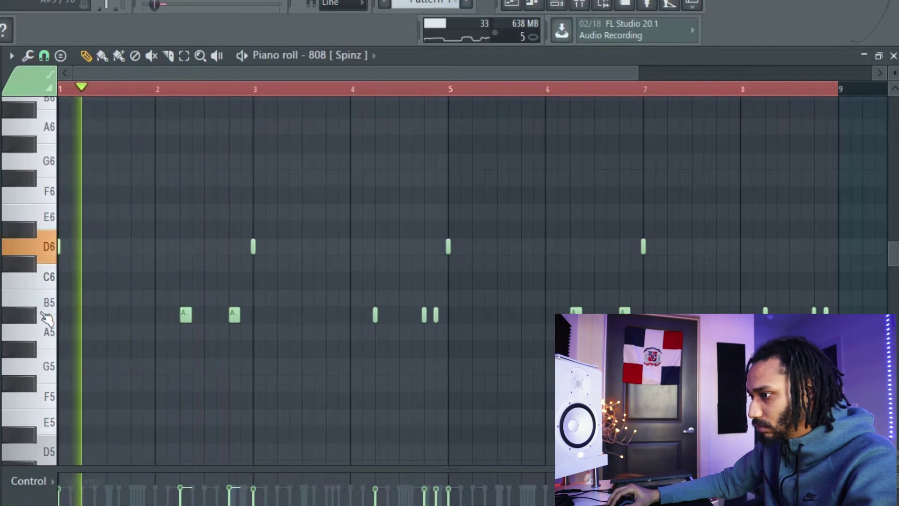
key(space)
key(space)
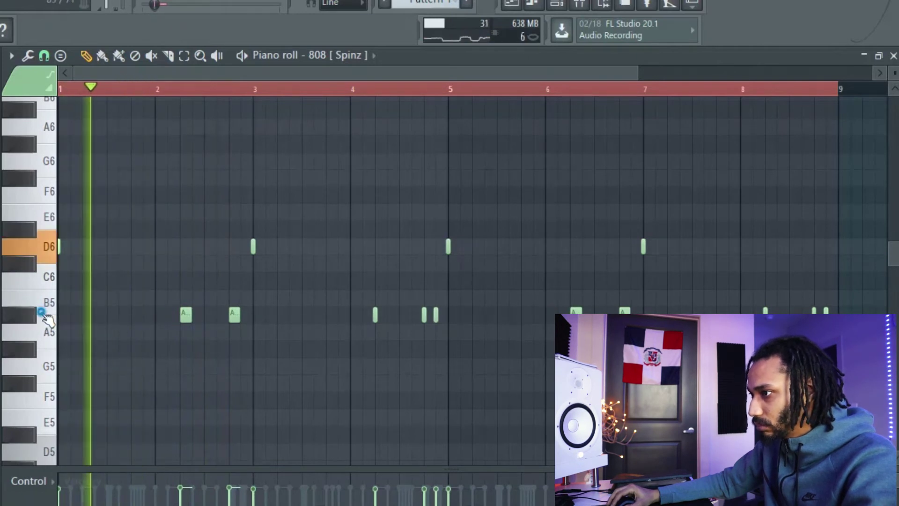
key(space)
drag(187, 338, 186, 309)
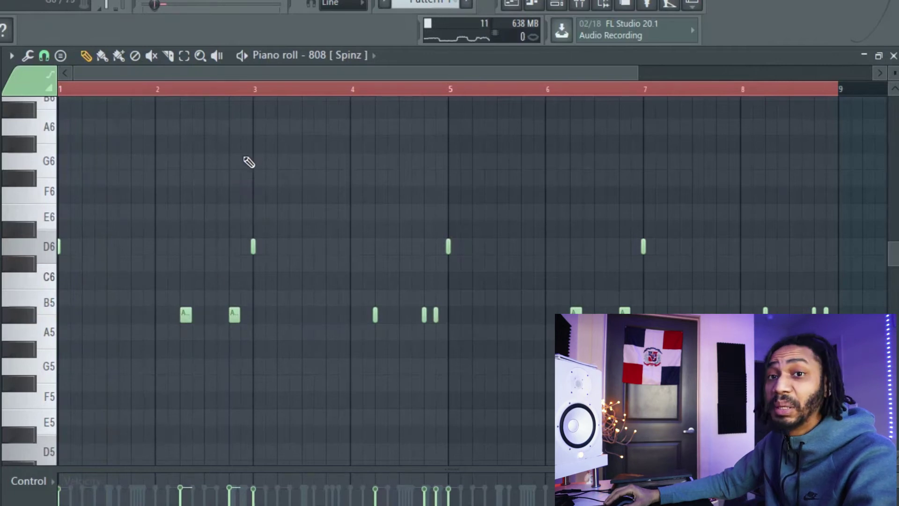
Add an A#5 note midway through bar 1 and delete the A#5 note on the last beat of bar 2, checking by playback
key(space)
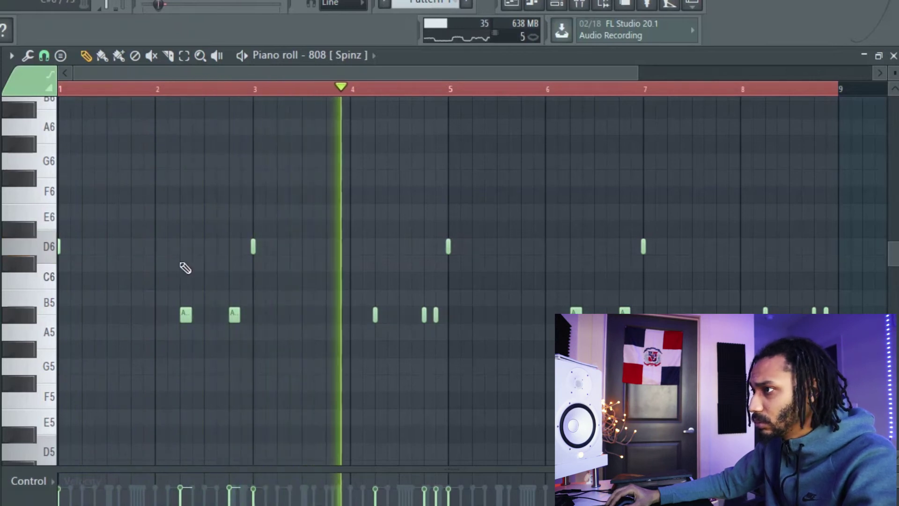
key(space)
key(space)
key(space)
key(space)
key(space)
key(space)
click(98, 315)
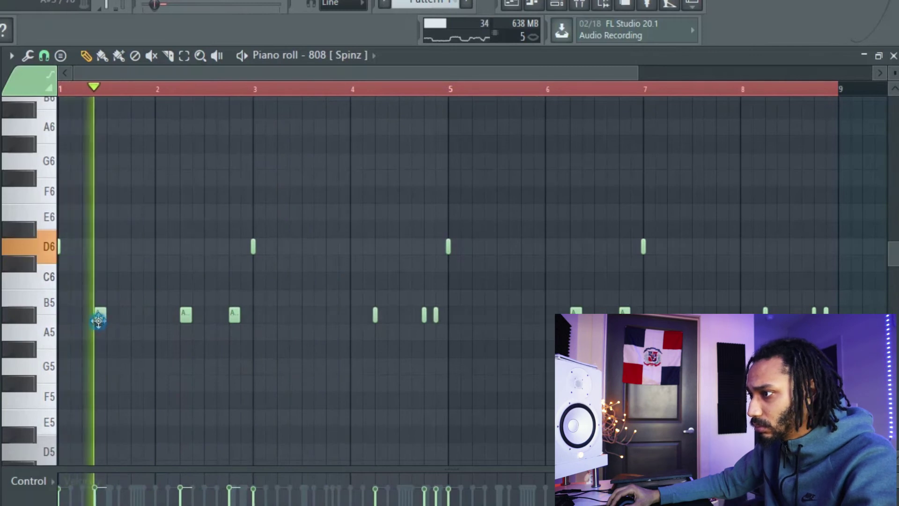
right_click(234, 315)
key(space)
key(space)
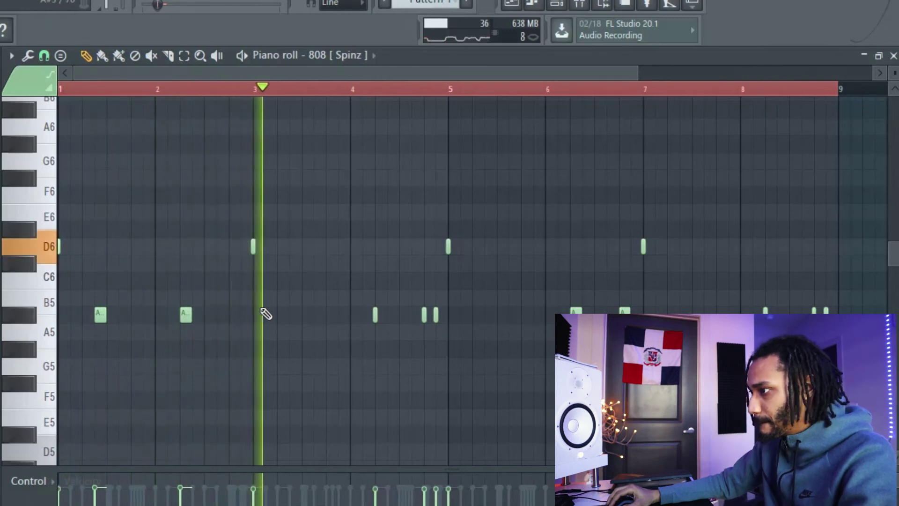
Add a matching A#5 note midway through bar 3 and play the pattern from the start
key(space)
key(space)
click(295, 314)
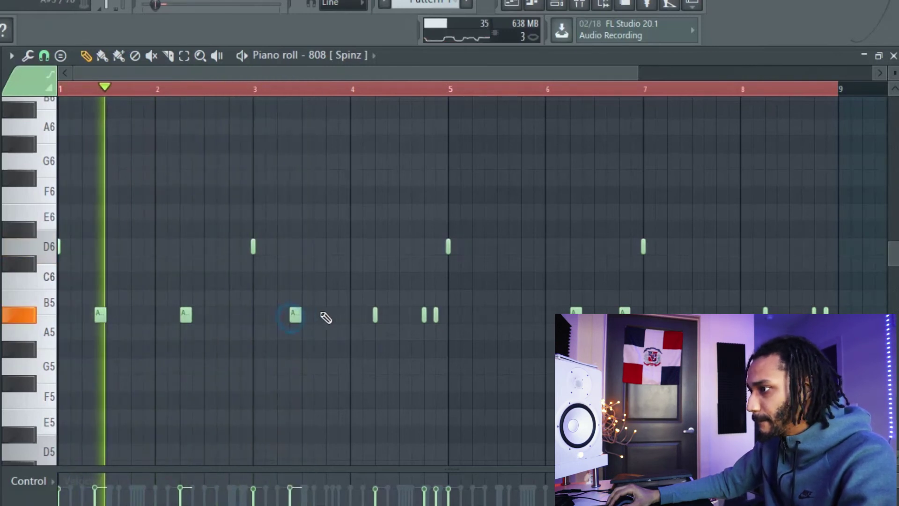
key(space)
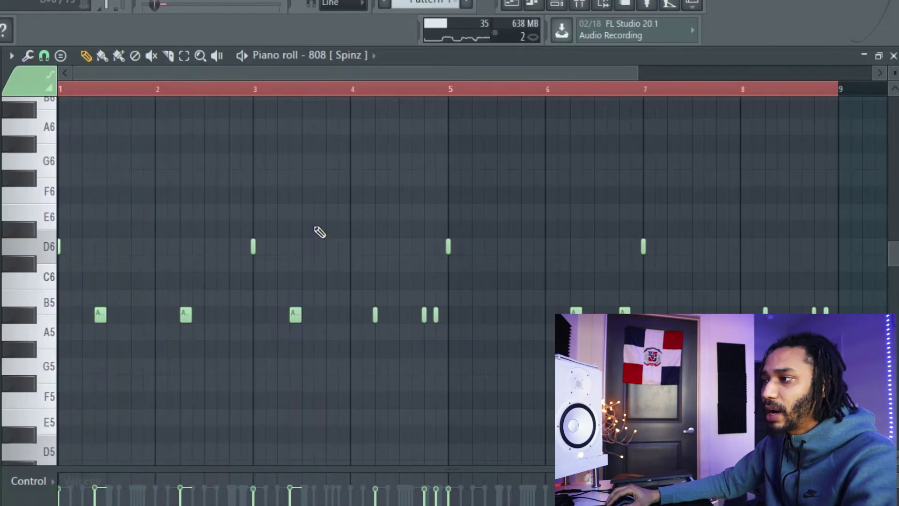
Transpose all 808 notes down one octave, clear the selection and replay the pattern
key(ctrl+a)
key(ctrl+Down)
key(space)
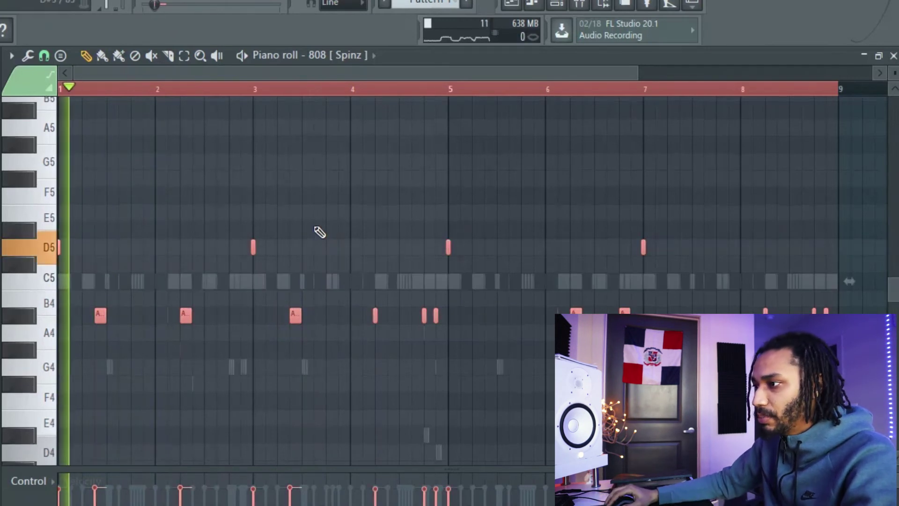
ctrl+click(314, 247)
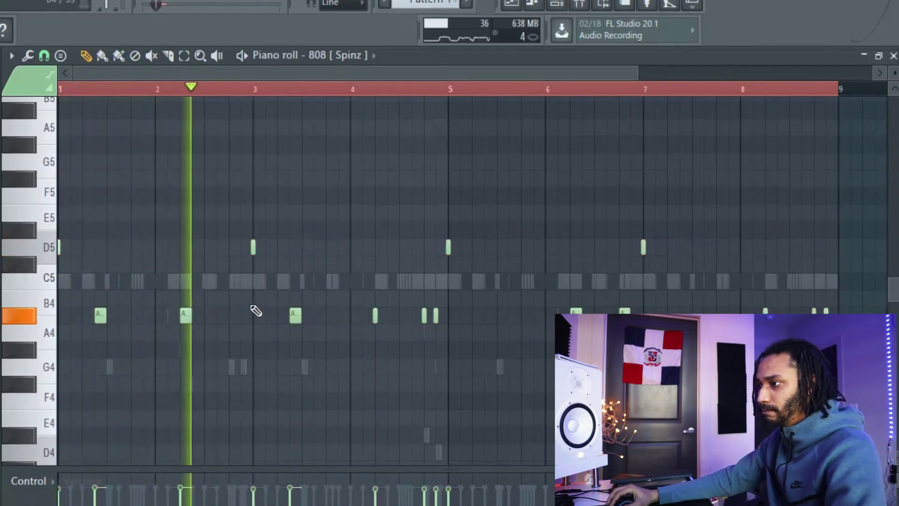
key(space)
key(space)
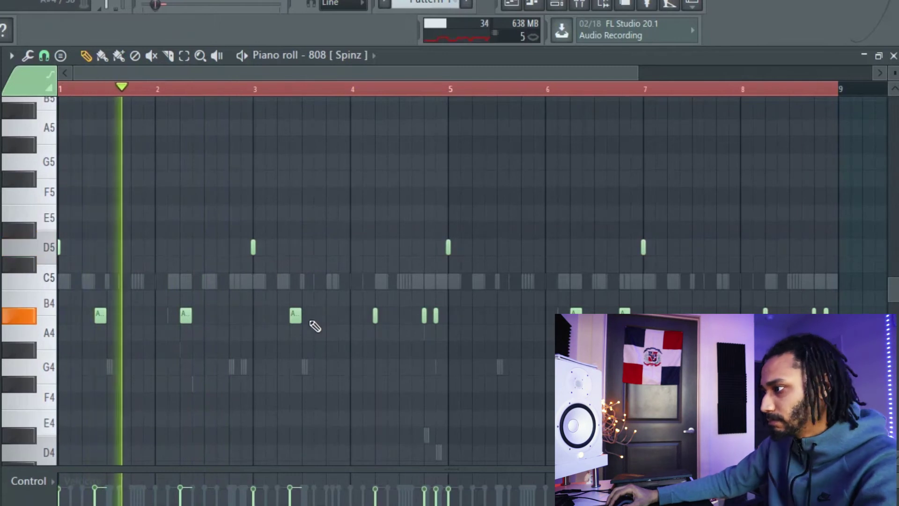
Replace the three short A#4 notes in bar 4 with two longer ones on beat 2 and just after beat 3, and replay
right_click(375, 317)
right_click(425, 317)
right_click(436, 317)
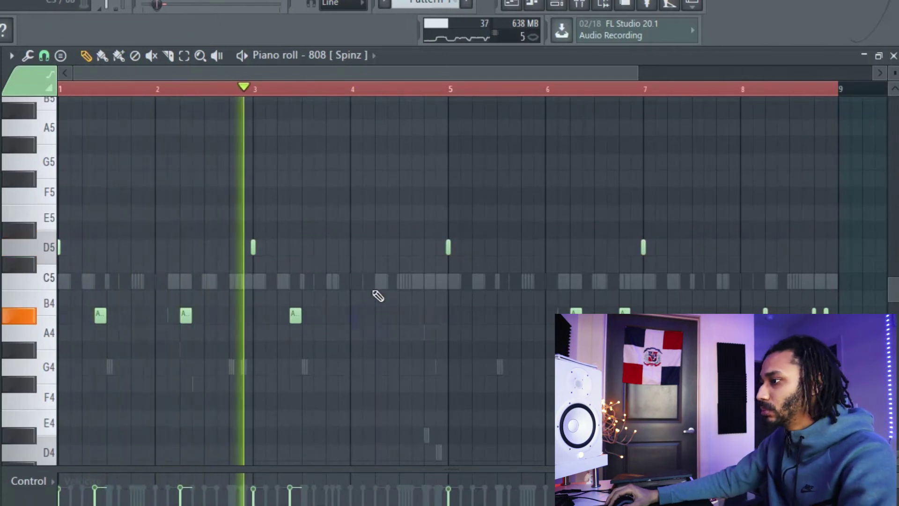
click(380, 316)
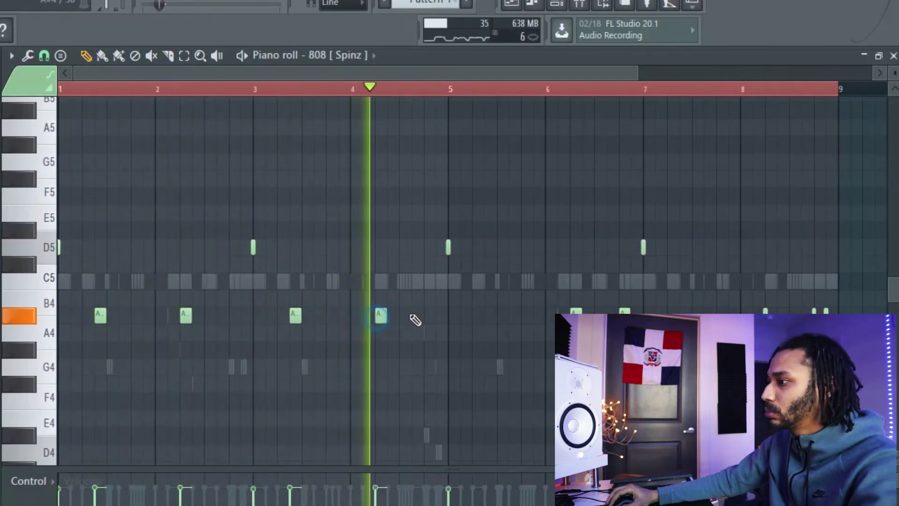
click(412, 318)
key(space)
key(space)
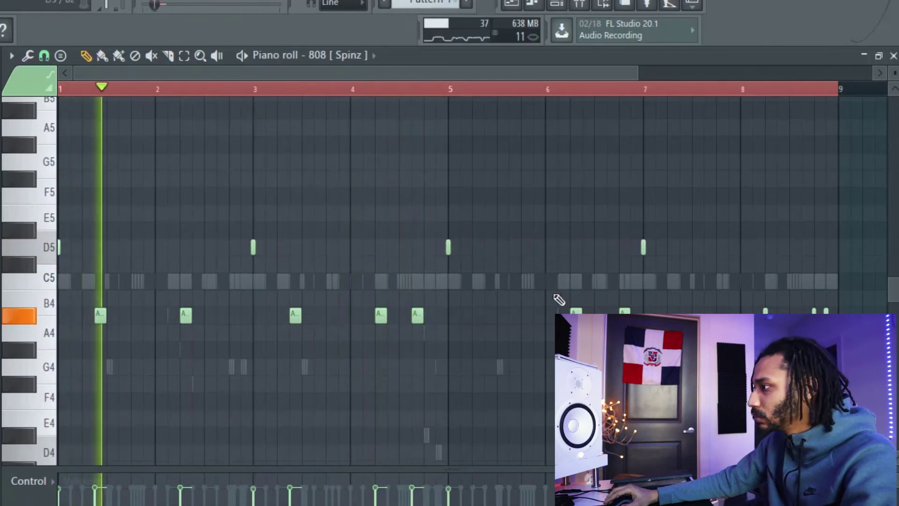
Delete the old 808 notes in bars 5 to 8 and duplicate the four-bar bass line into those bars
scroll(541, 314, down, 1)
right_click(514, 316)
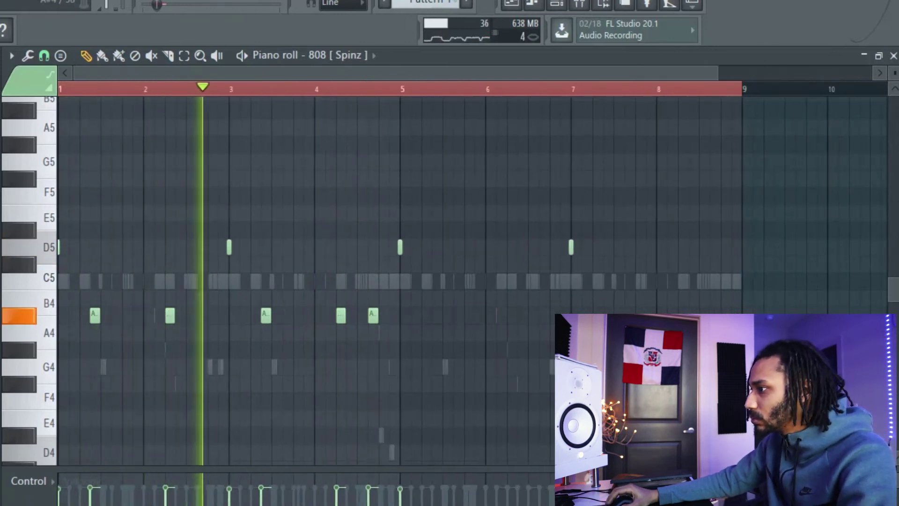
right_click(399, 246)
right_click(571, 248)
key(ctrl+a)
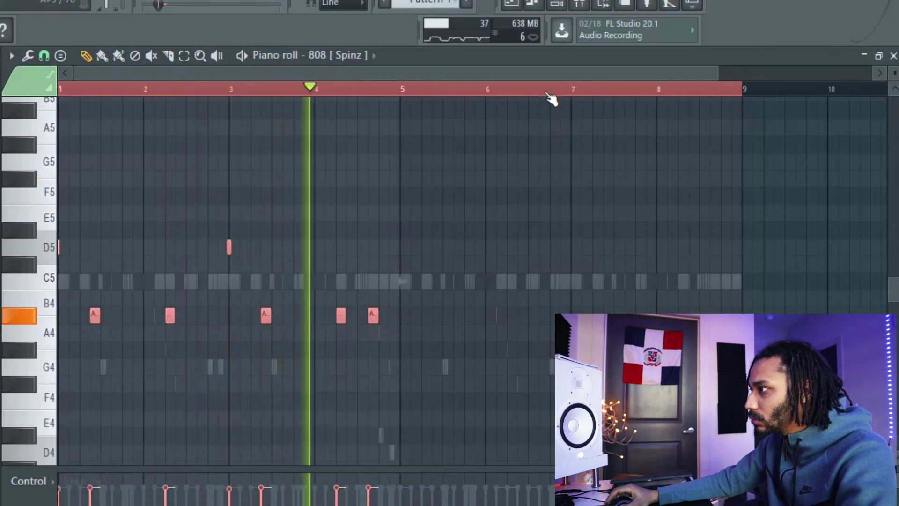
drag(543, 87, 384, 129)
key(ctrl+b)
click(519, 130)
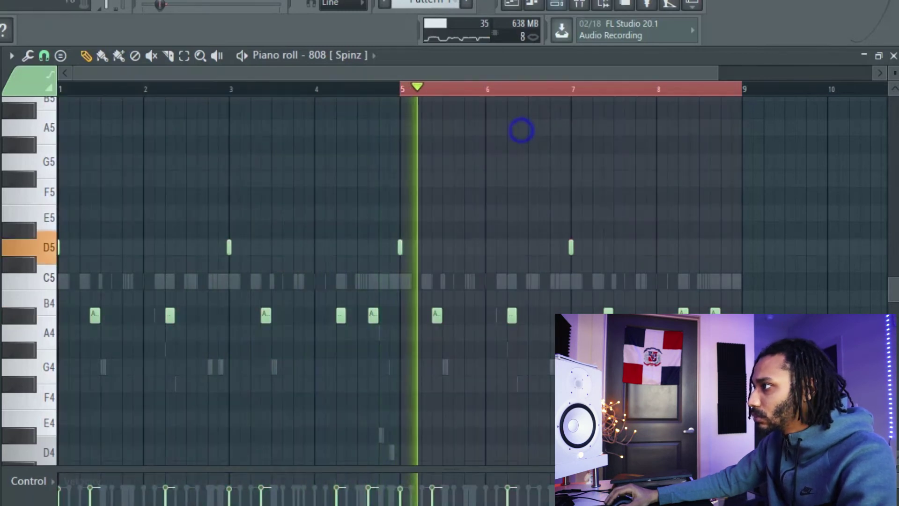
Clear the playlist's bar 9 to 17 time selection and open the 808 [ Spinz ] channel settings
click(515, 5)
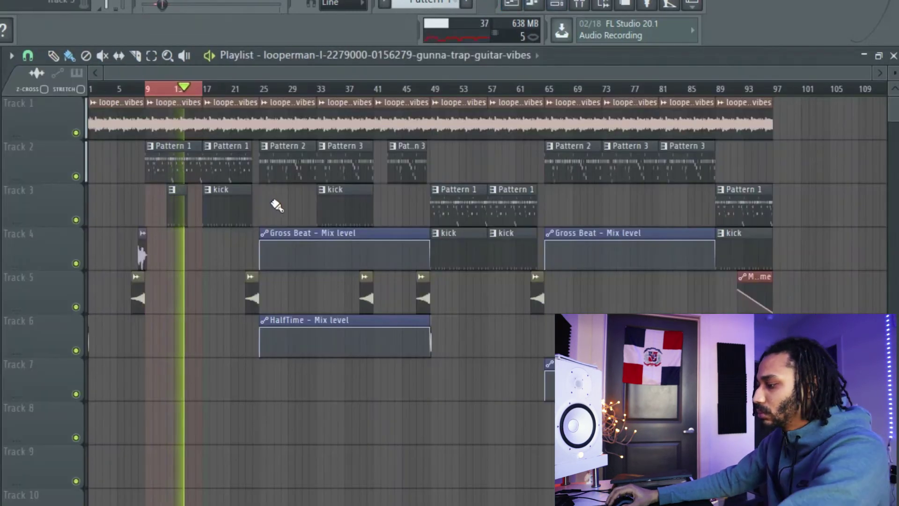
key(ctrl+d)
click(300, 197)
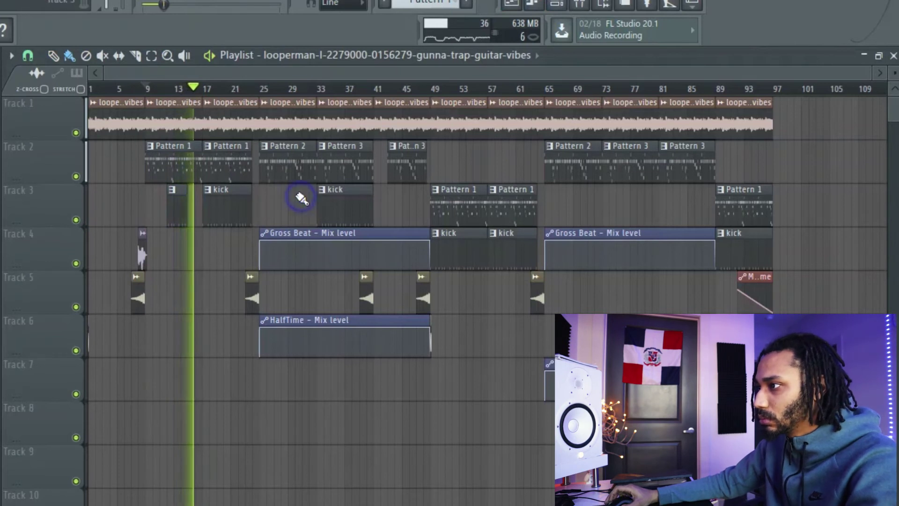
click(558, 4)
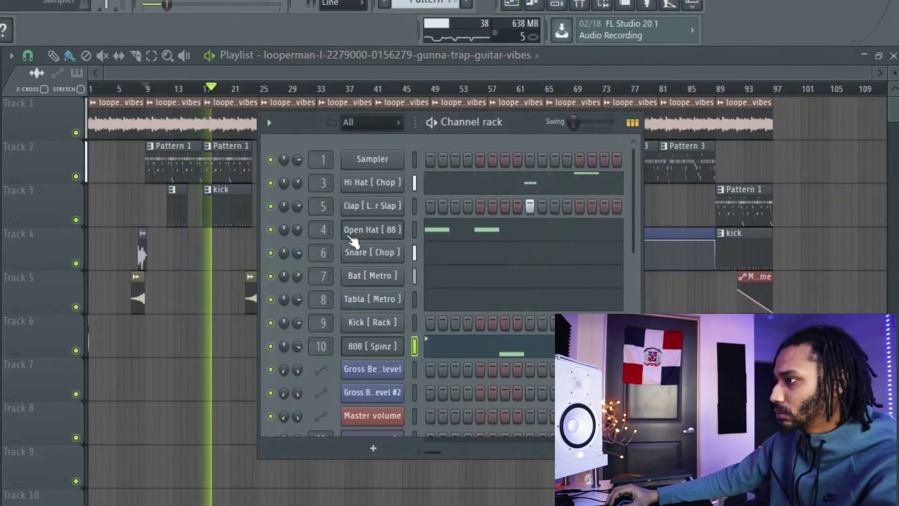
click(380, 346)
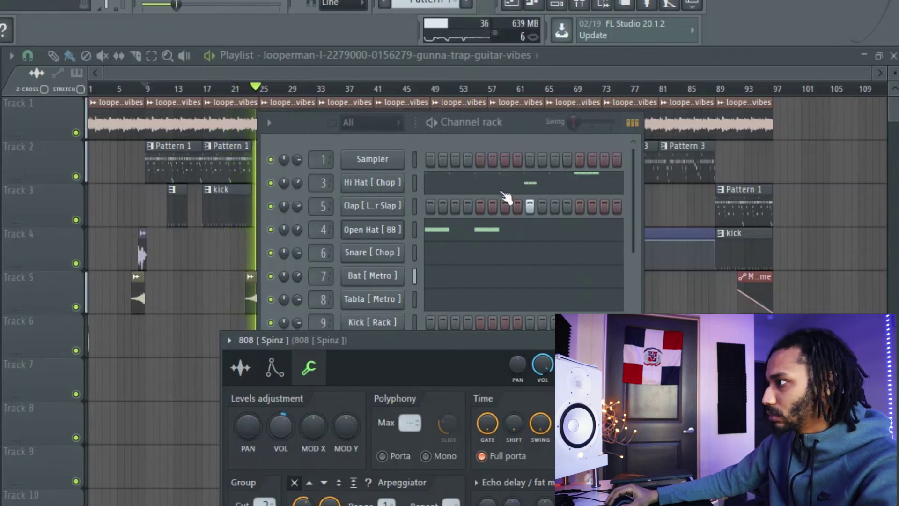
Raise the high-pass cutoff in Fruity parametric EQ 2 on the guitar loop's mixer track to about 200 Hz and close the plugin
click(579, 6)
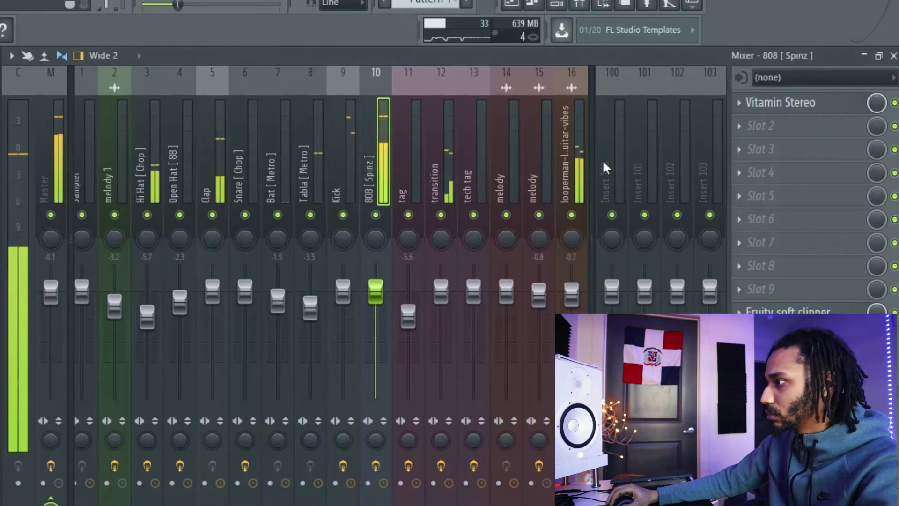
click(569, 159)
click(776, 106)
drag(164, 294, 182, 296)
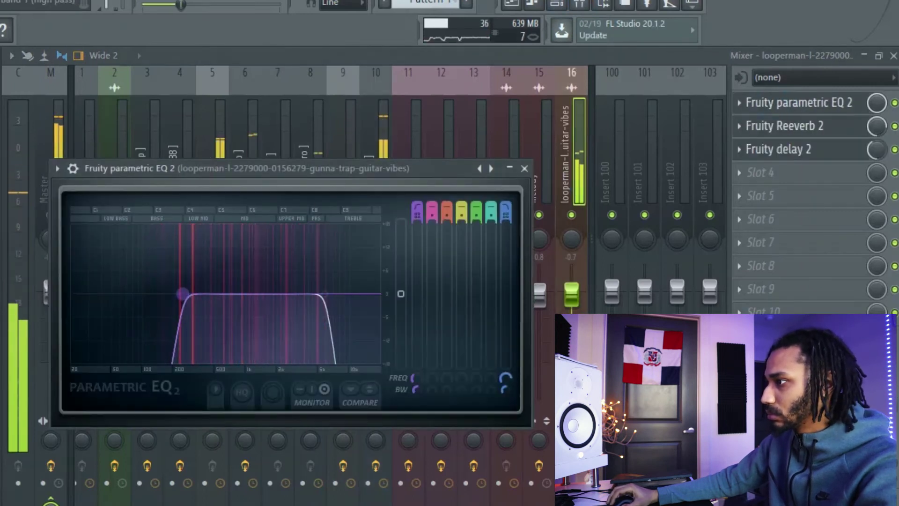
click(524, 168)
Return to the playlist and play the arrangement from bar 9 to hear the result
click(512, 5)
key(space)
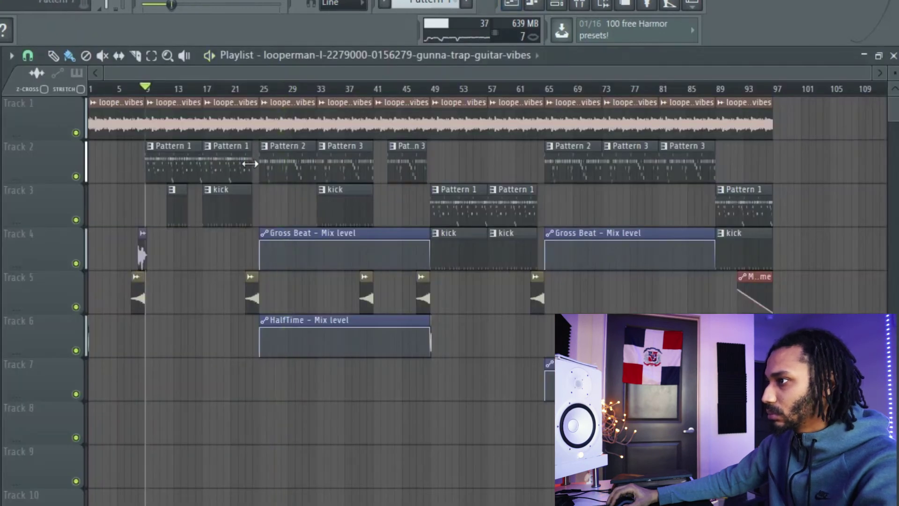
key(space)
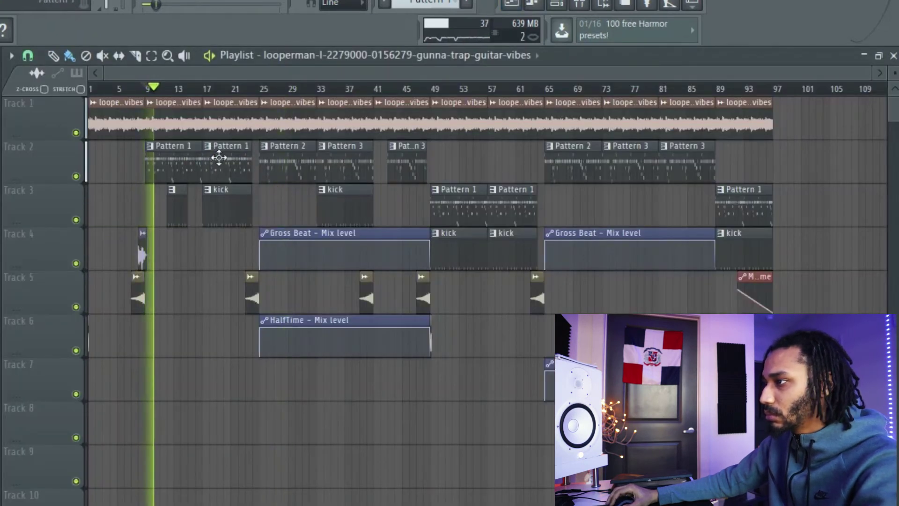
key(space)
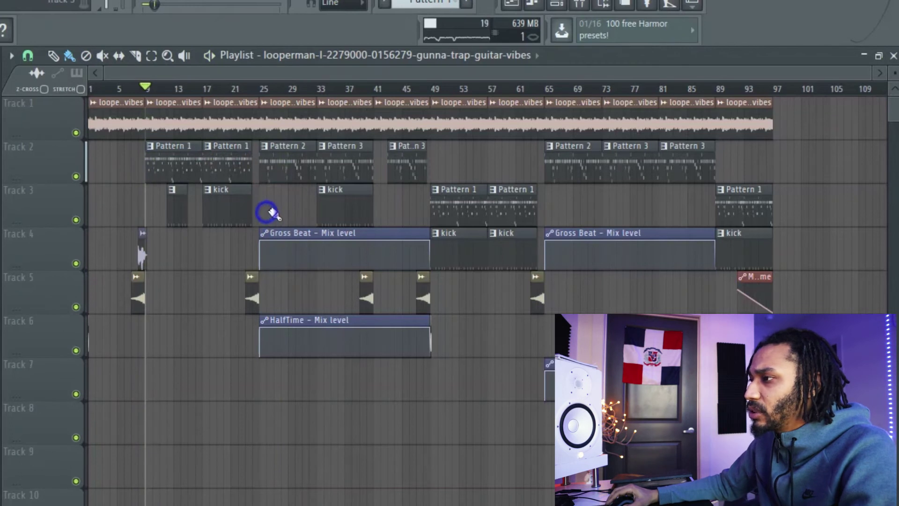
Move the playback position to bar 17 and make the Pattern 1 clip there unique
click(204, 88)
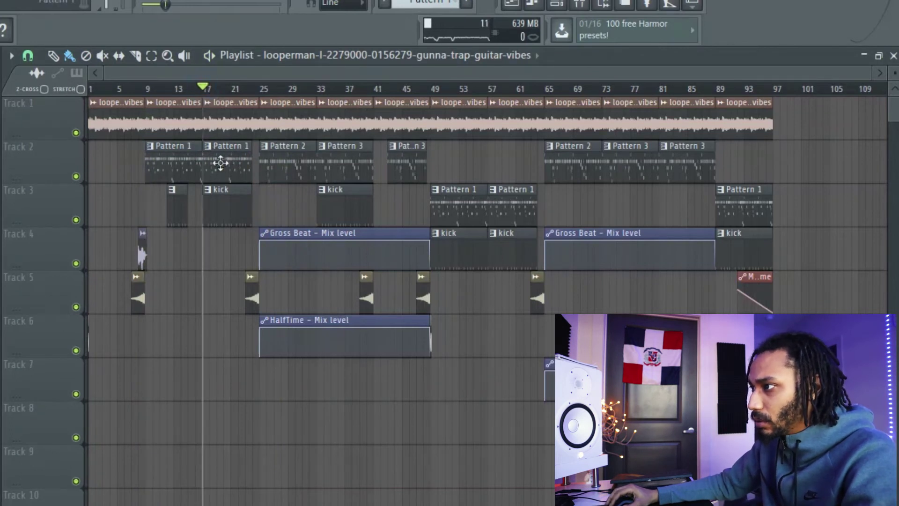
click(207, 145)
click(246, 243)
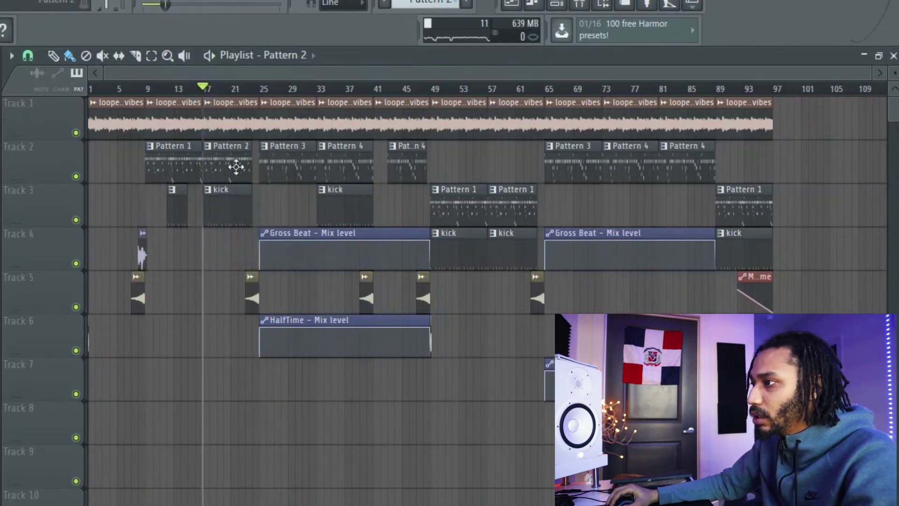
Open the 808 [ Spinz ] notes of Pattern 2 in the piano roll
double_click(236, 168)
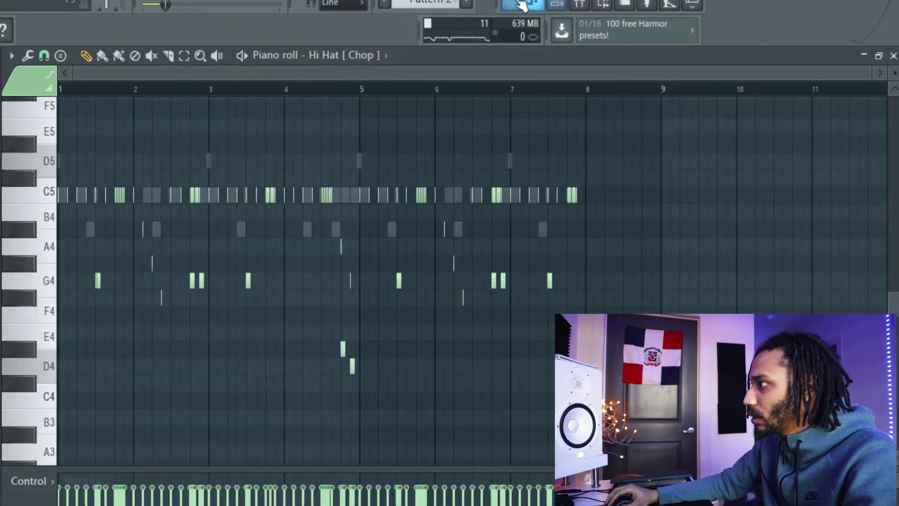
click(520, 2)
click(559, 4)
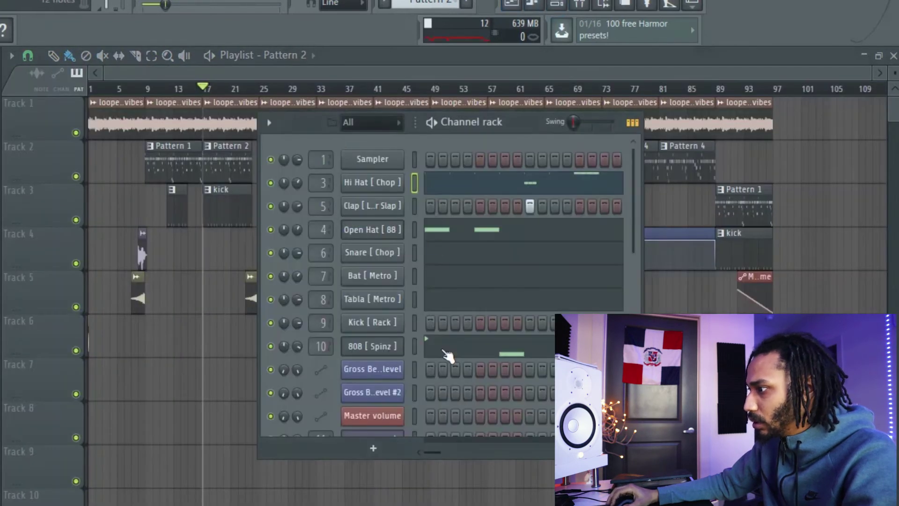
click(444, 350)
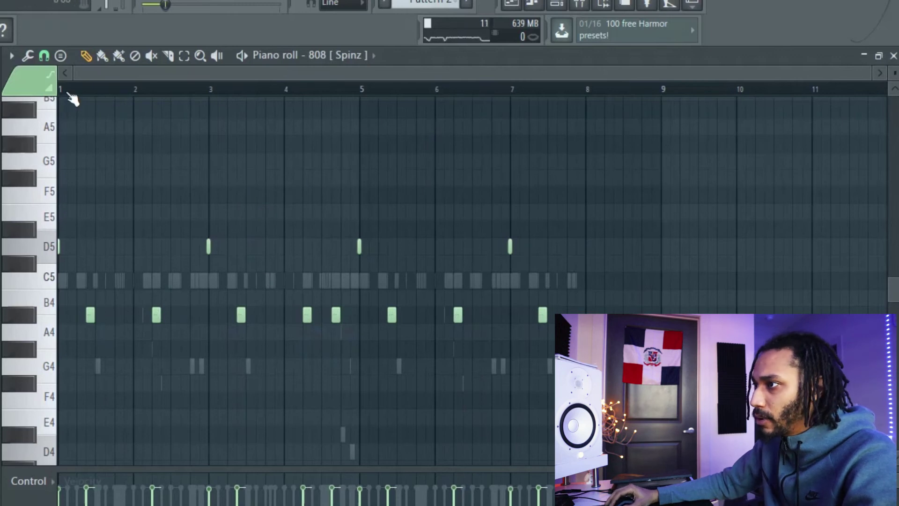
Audition keys around F5 against the 808 line and delete the A#4 note on beat 2 of bar 2
key(space)
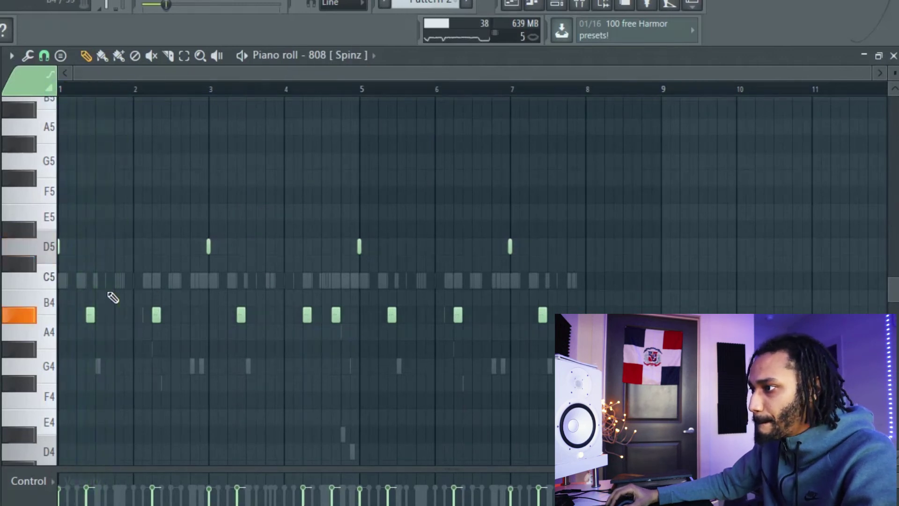
click(38, 185)
click(35, 182)
key(space)
key(space)
key(space)
key(space)
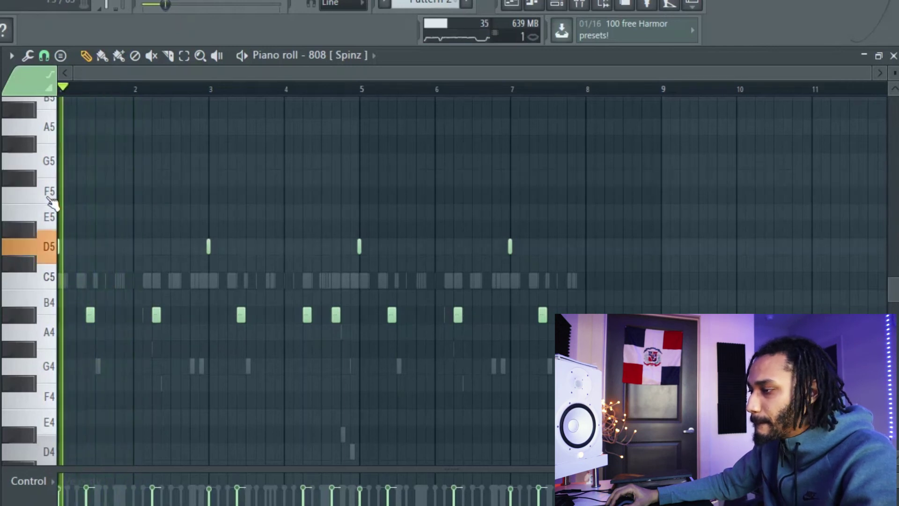
right_click(156, 314)
Audition keys between E5 and F#5 on the 808 while replaying the opening of the pattern
key(space)
key(space)
click(25, 180)
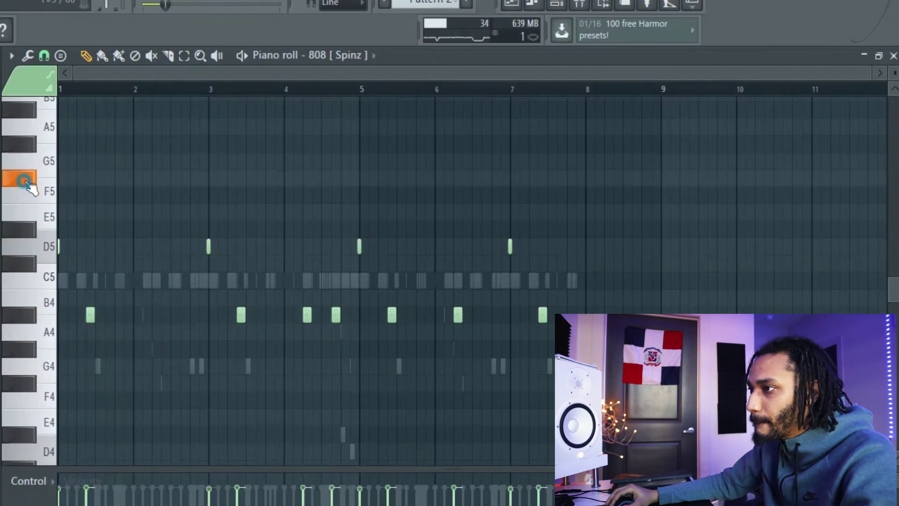
click(44, 195)
key(space)
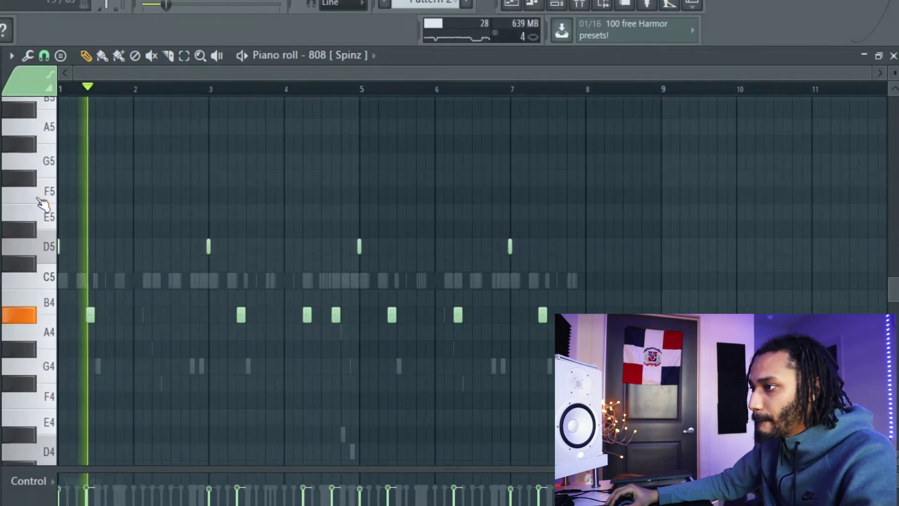
key(space)
click(40, 202)
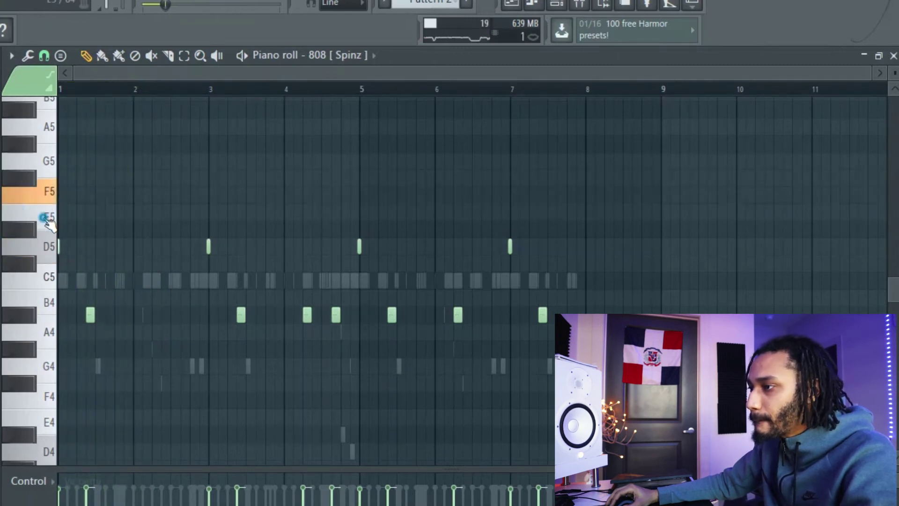
key(space)
key(space)
click(47, 198)
click(33, 215)
key(space)
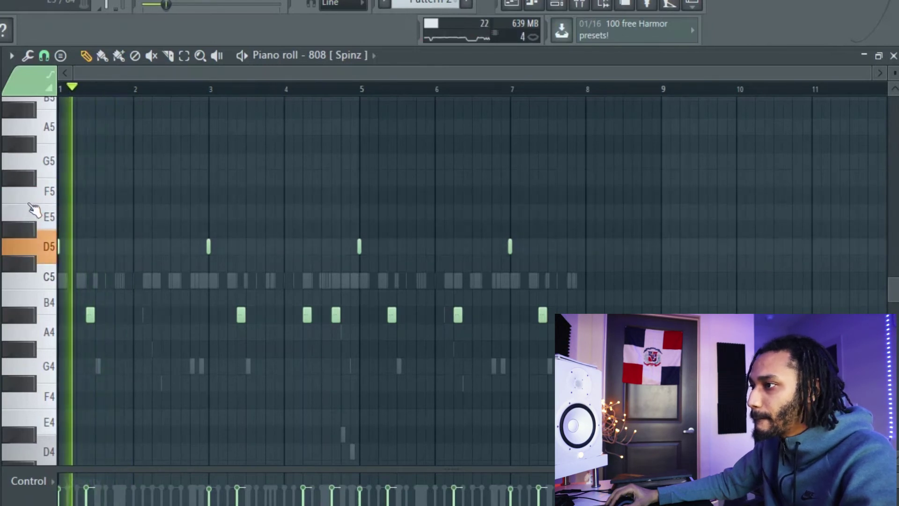
key(space)
click(22, 175)
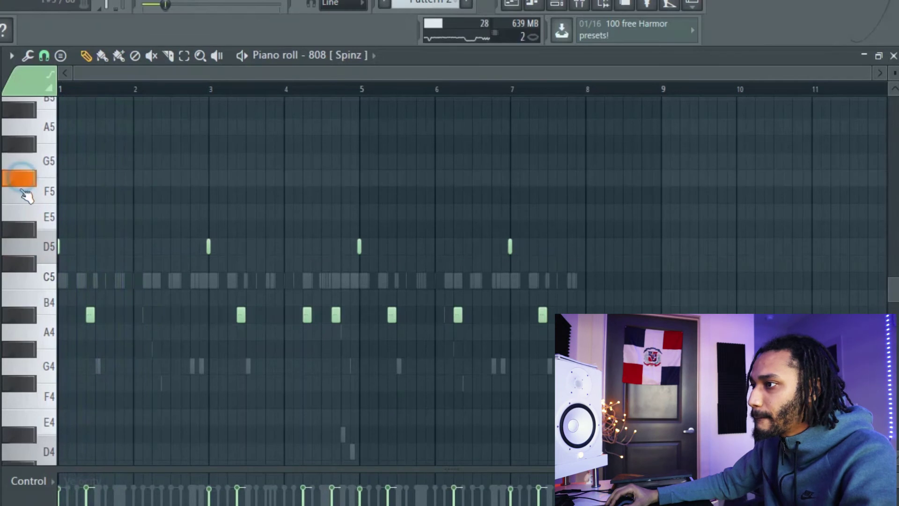
Audition higher keys from G5 up to A#5 on the 808 against the opening of the pattern
key(space)
click(45, 169)
key(space)
click(32, 148)
key(space)
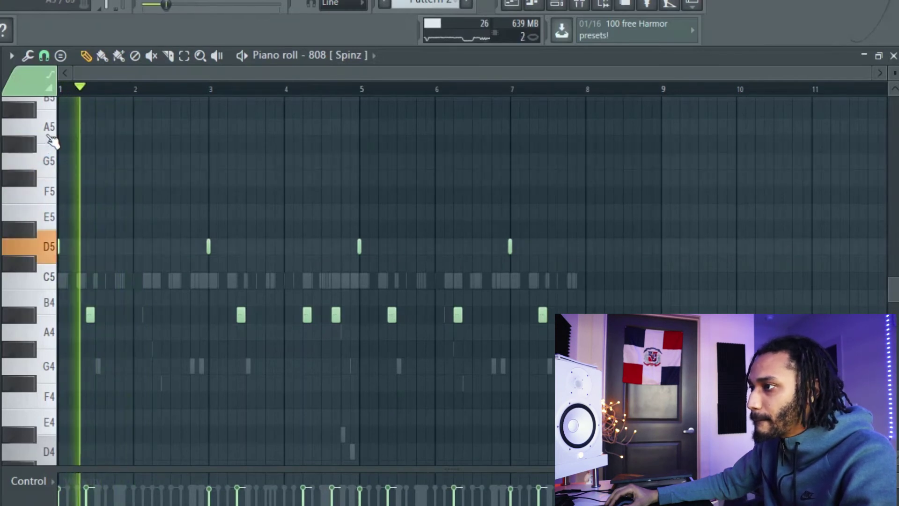
click(35, 144)
key(space)
key(space)
click(27, 113)
key(space)
scroll(38, 162, up, 1)
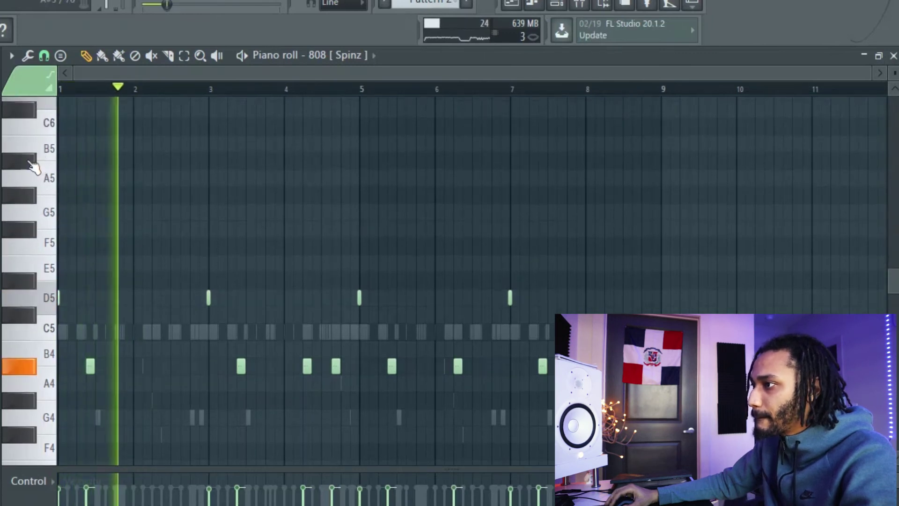
click(35, 164)
key(space)
key(space)
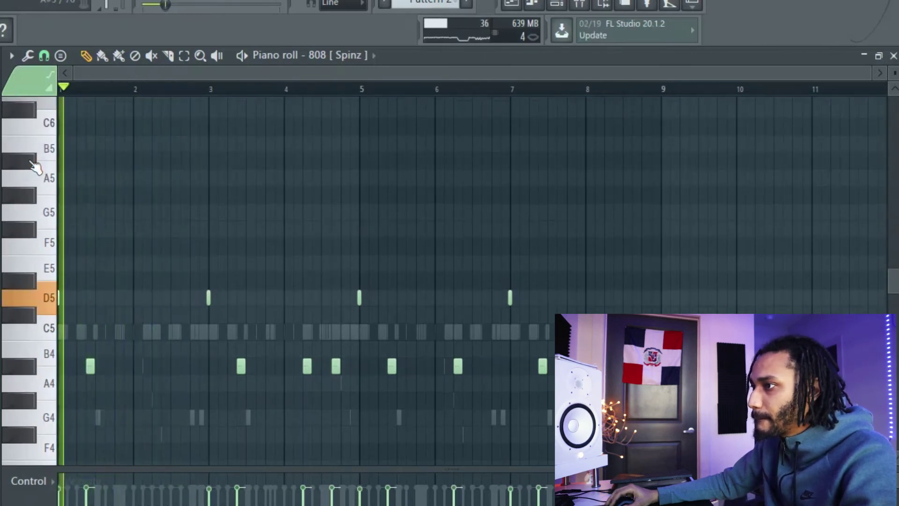
click(35, 164)
key(space)
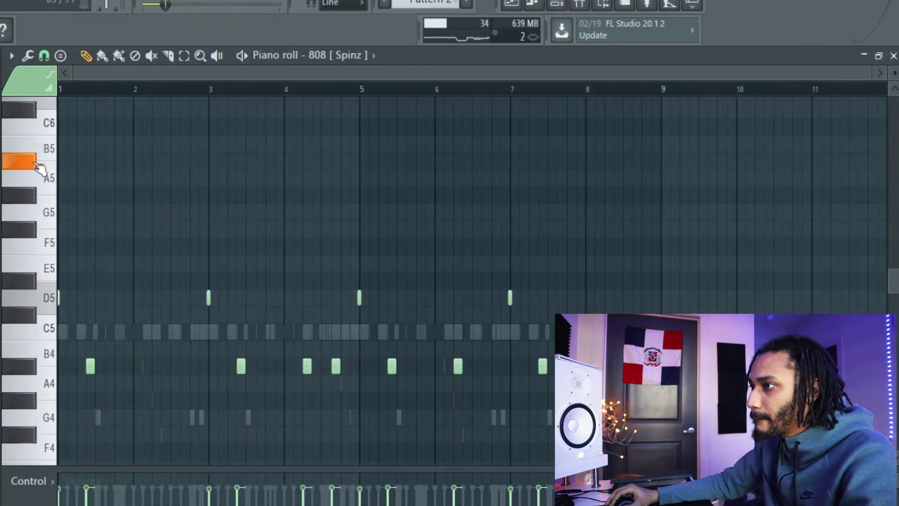
key(space)
key(space)
click(24, 164)
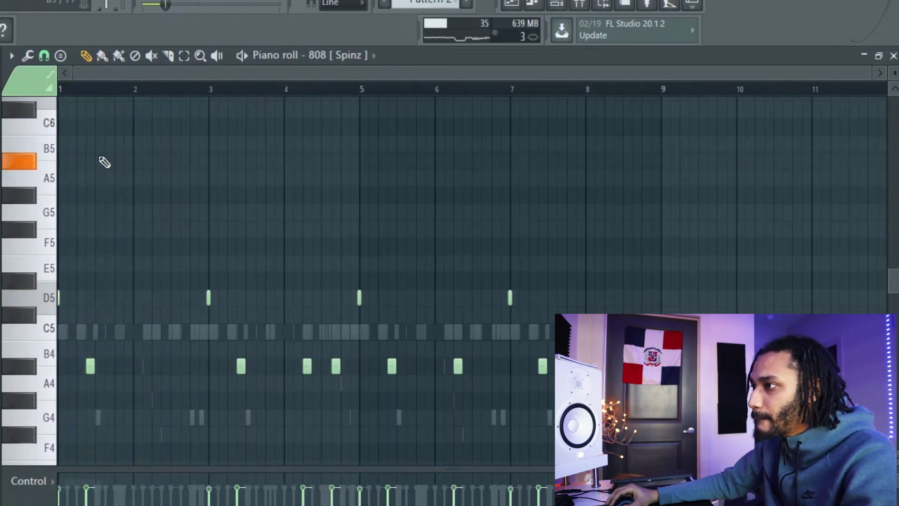
key(space)
Add an A#5 808 note on beat 4 of bar 1, transpose it down an octave to A#4 and play the pattern
click(120, 161)
key(space)
ctrl+click(122, 166)
key(ctrl+Down)
key(space)
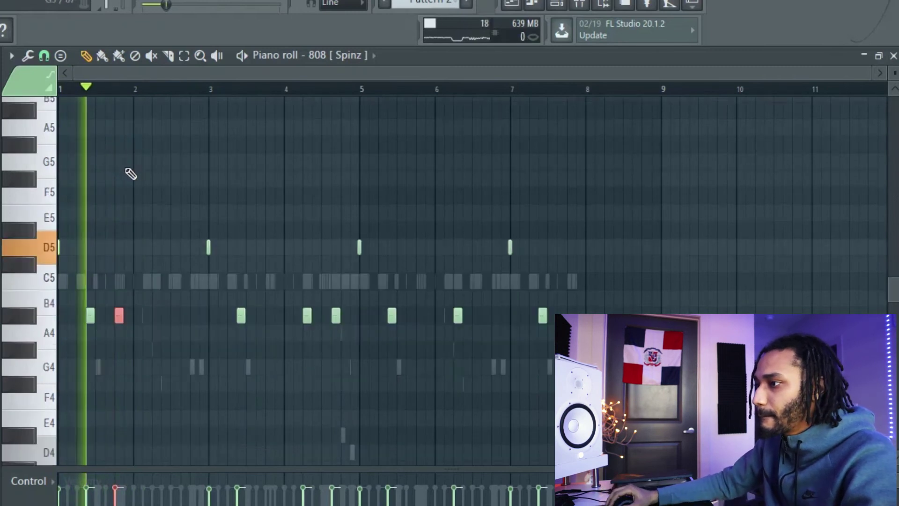
Add one A#4 808 note late in each of bars 2 and 3, and delete both A#4 notes in bar 4
click(186, 318)
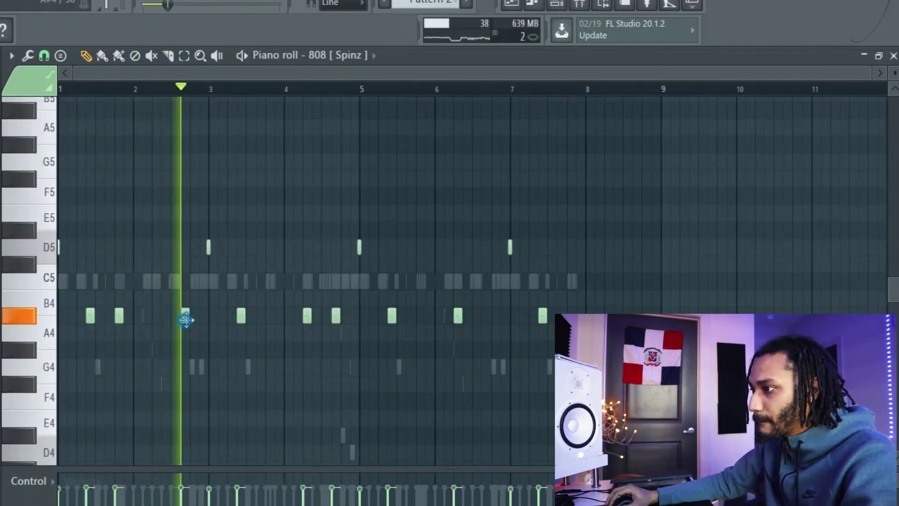
click(270, 320)
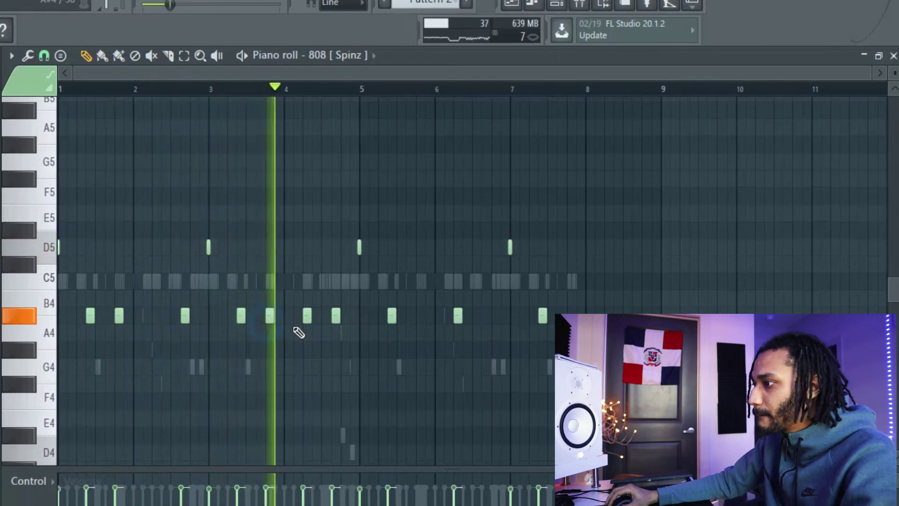
right_click(307, 317)
right_click(336, 317)
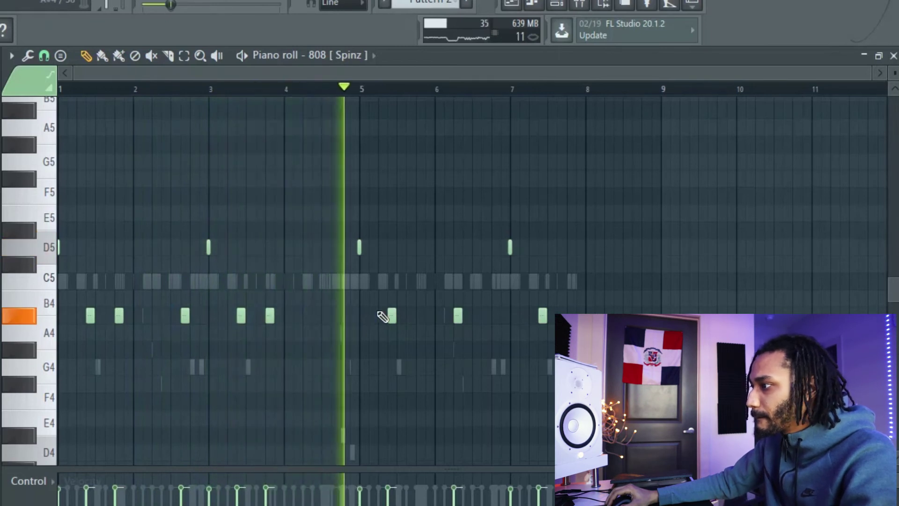
Add A#4 808 notes late in bars 5, 6 and 7, delete the early A#4 note in bar 6, and return to the playlist
click(410, 316)
right_click(458, 317)
click(496, 316)
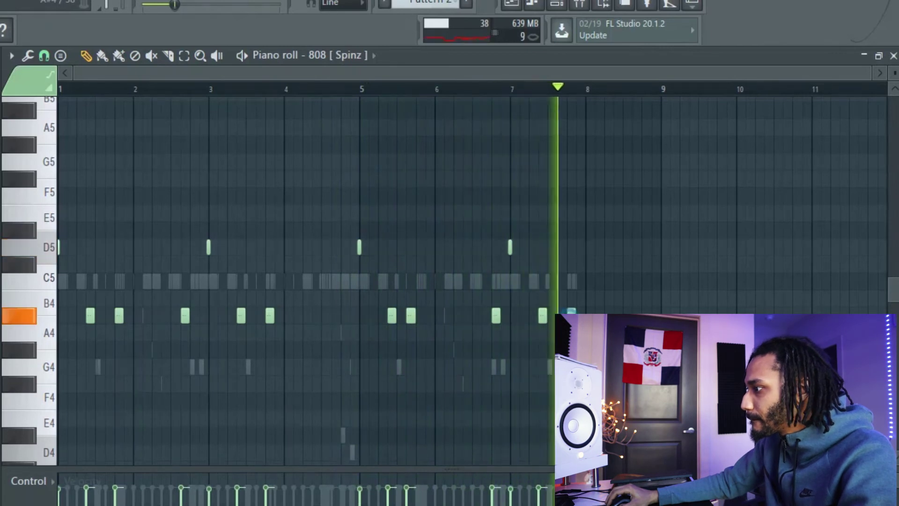
click(510, 3)
key(space)
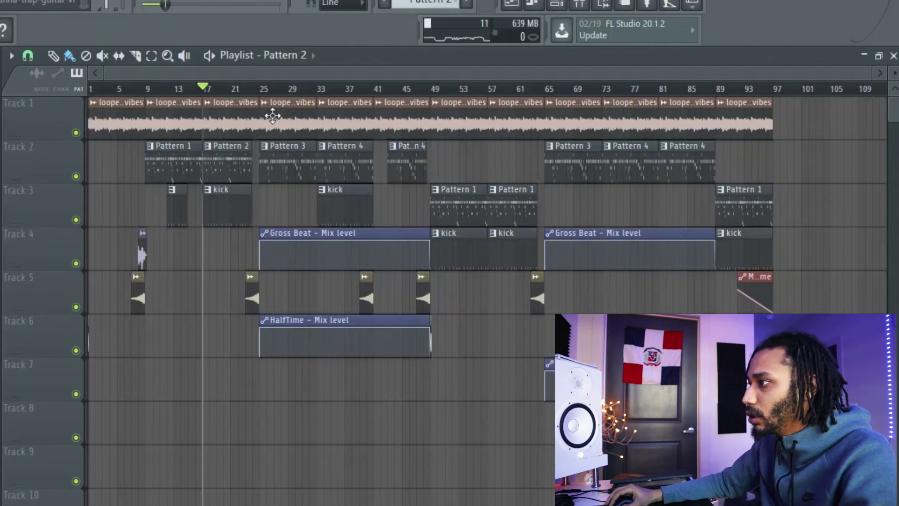
Make a time selection from bar 25 to bar 49 in the playlist and leave the clips deselected
click(266, 89)
drag(262, 90, 424, 136)
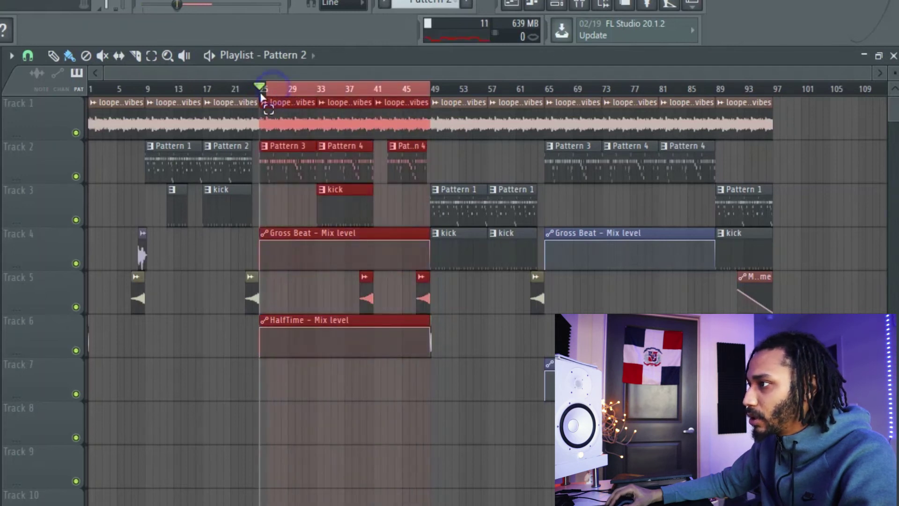
click(568, 6)
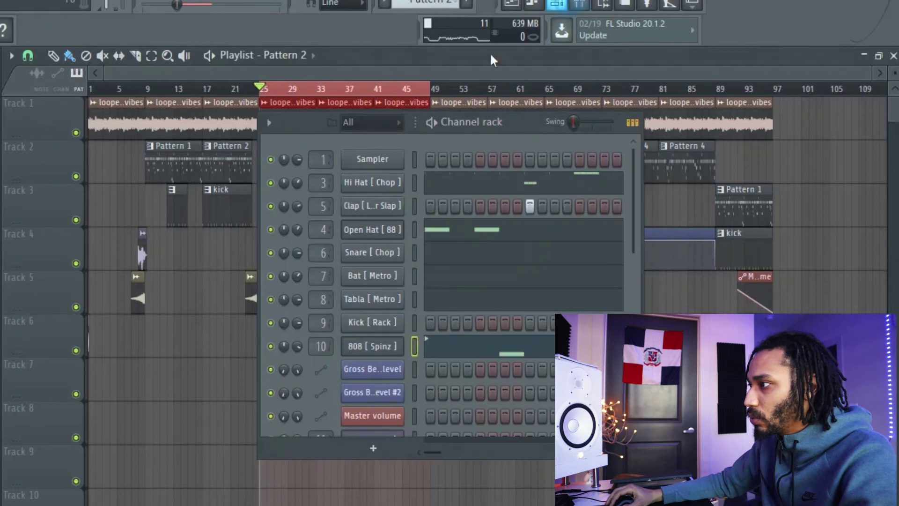
scroll(418, 320, down, 7)
click(143, 407)
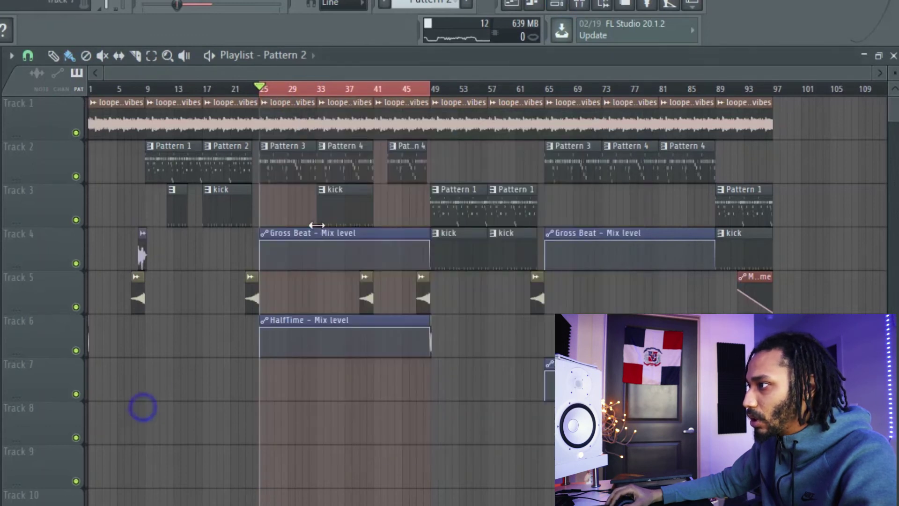
Add Gross Beat to slot 4 of the guitar loop's mixer track
double_click(295, 112)
click(580, 5)
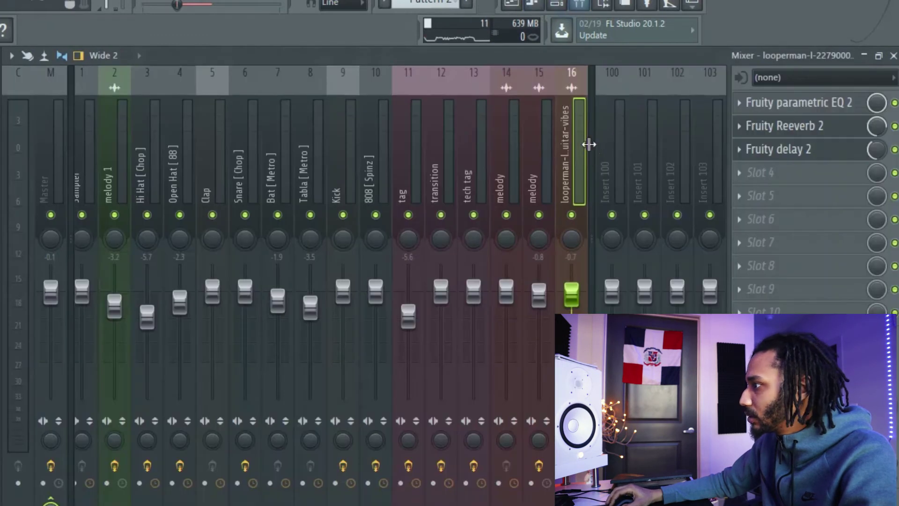
click(543, 185)
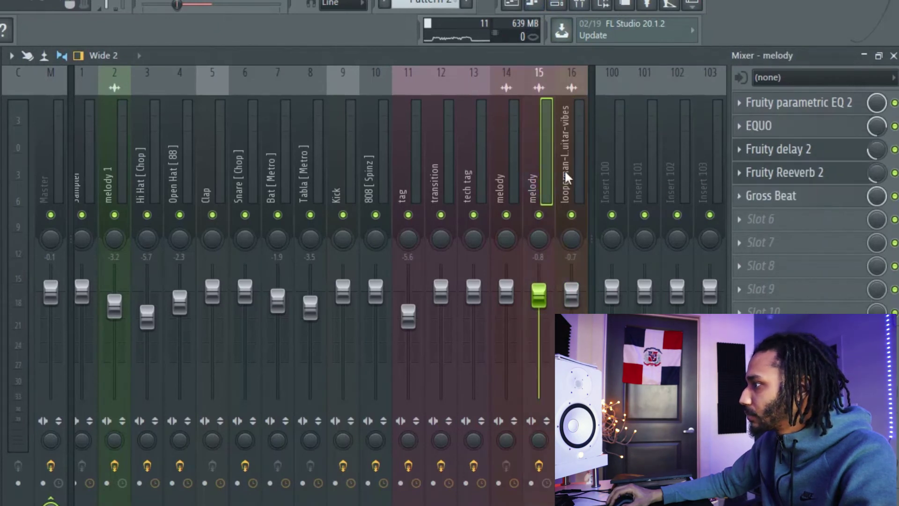
click(579, 177)
click(763, 174)
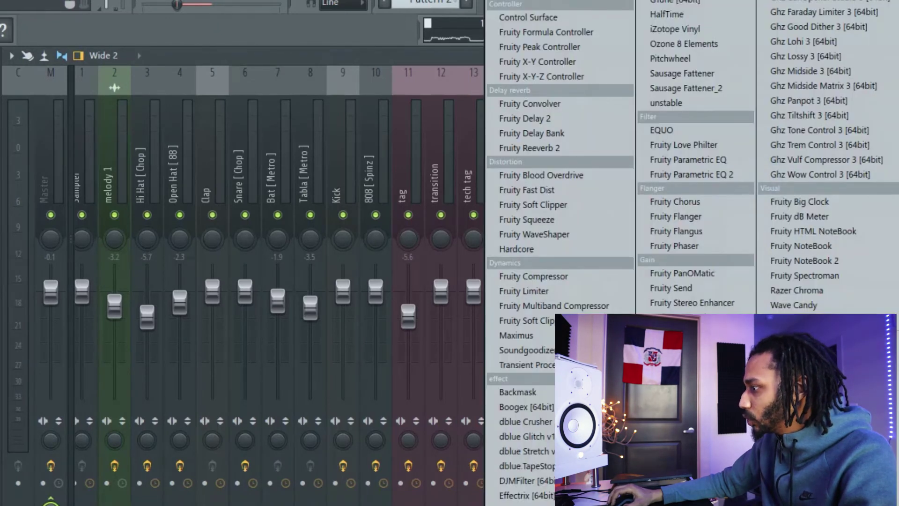
click(666, 375)
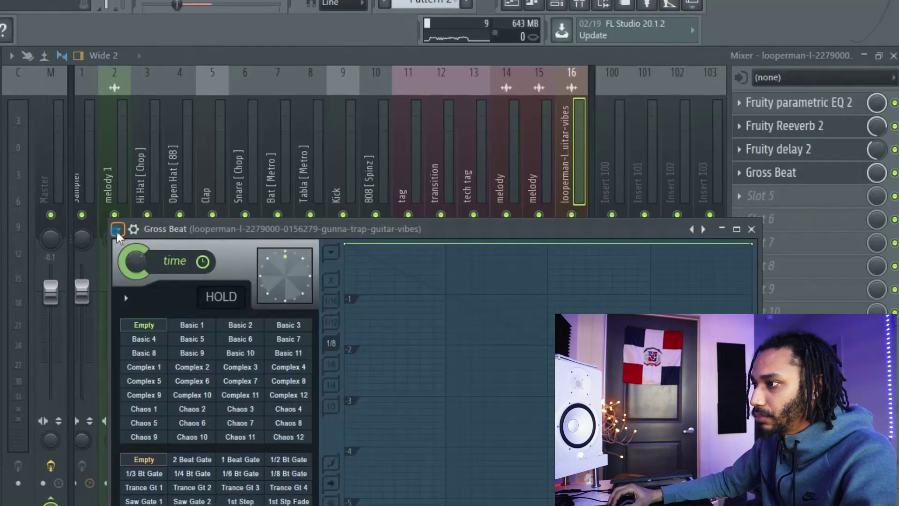
Load the Momentary preset in Gross Beat, choose the 1/2 Speed time slot and close the plugin windows
click(116, 229)
mouse_move(233, 250)
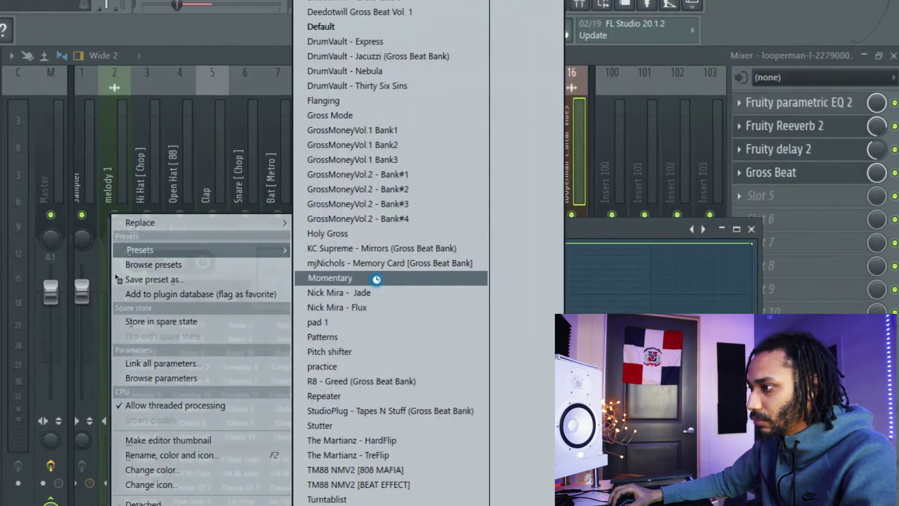
click(376, 279)
click(248, 424)
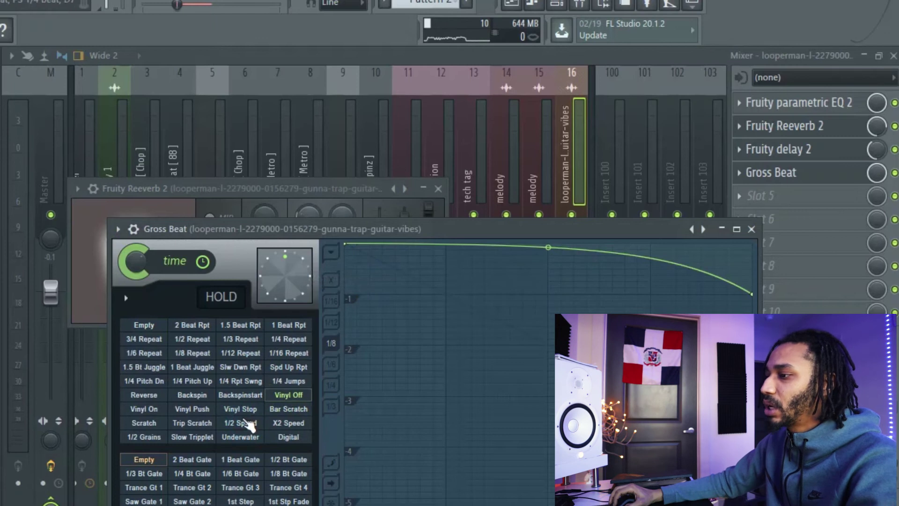
click(751, 229)
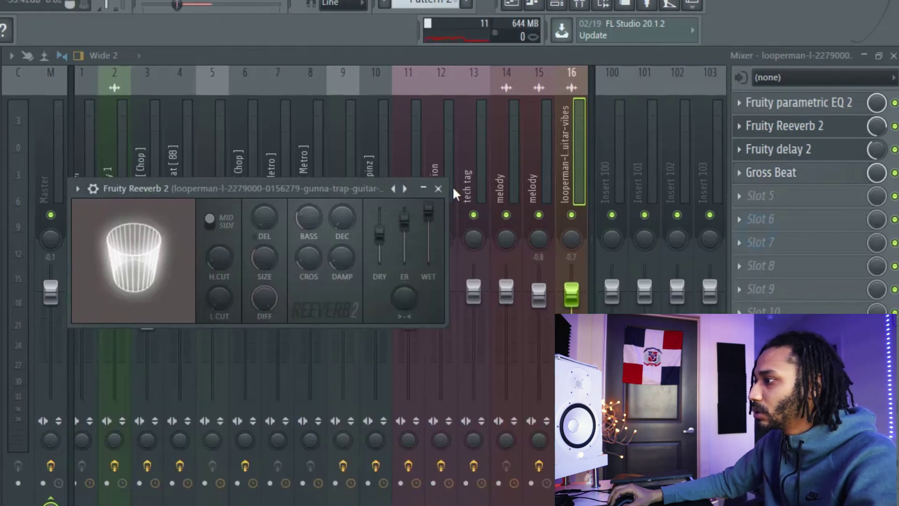
click(438, 189)
click(395, 210)
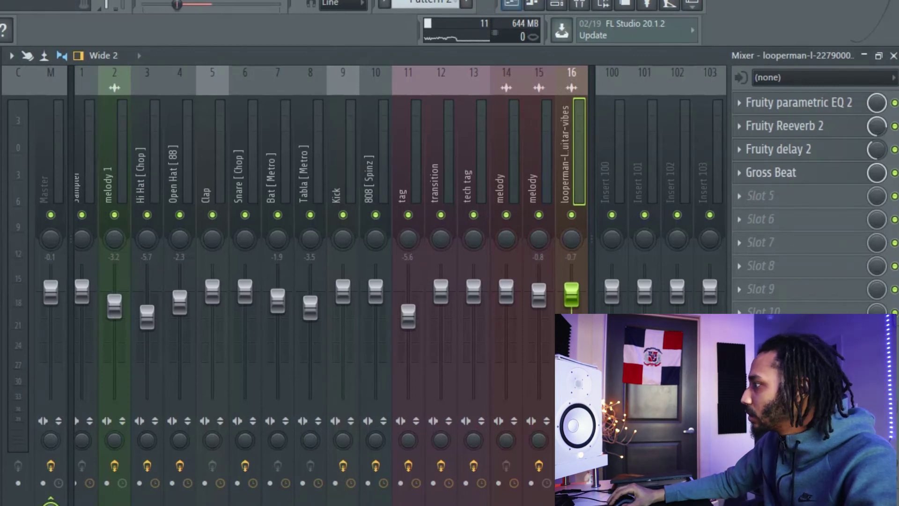
Create an automation clip for the loop's Gross Beat mix level spanning bars 25 to 49
right_click(881, 173)
click(871, 269)
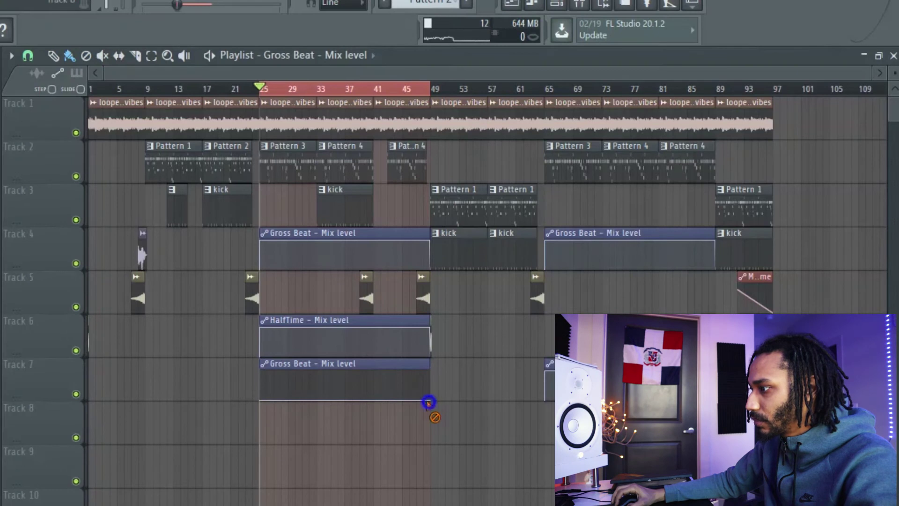
right_click(429, 401)
key(ctrl+z)
Set the end point of the new Gross Beat mix level clip to Hold and raise its level to maximum
right_click(432, 401)
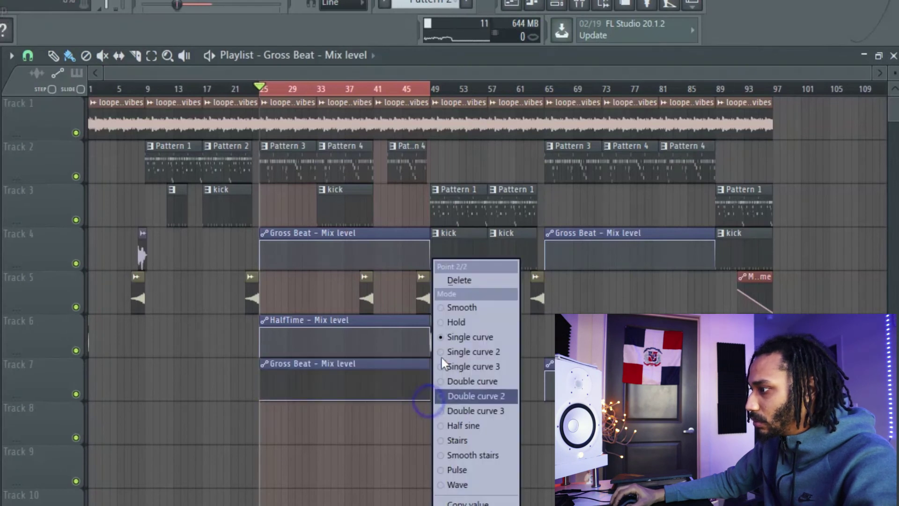
click(457, 321)
mouse_move(261, 372)
mouse_down()
mouse_move(259, 403)
mouse_move(478, 362)
mouse_up()
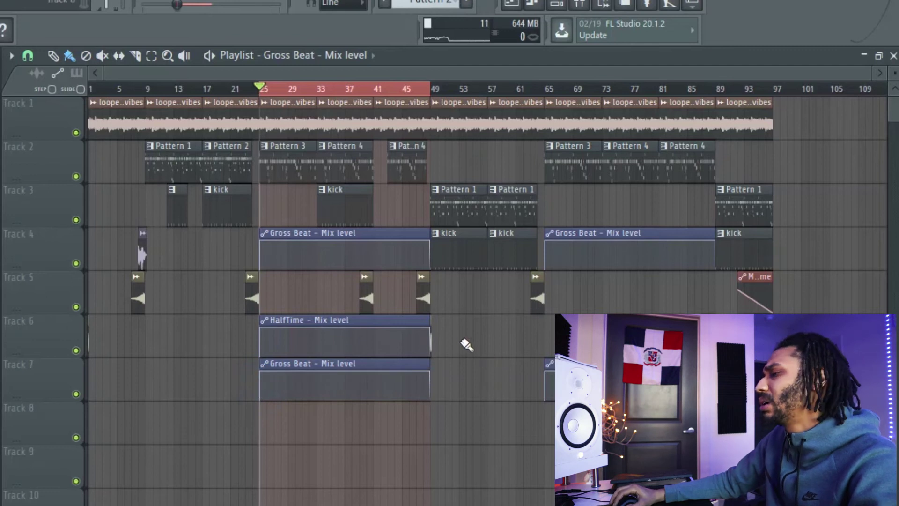
Listen to the half-speed section from bar 25 and check the guitar loop's mixer track and Pattern 3
right_click(423, 299)
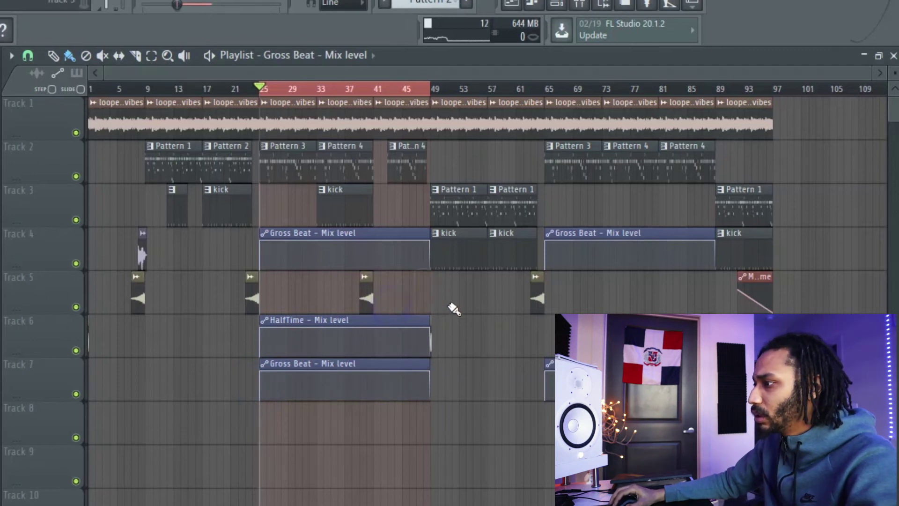
key(ctrl+z)
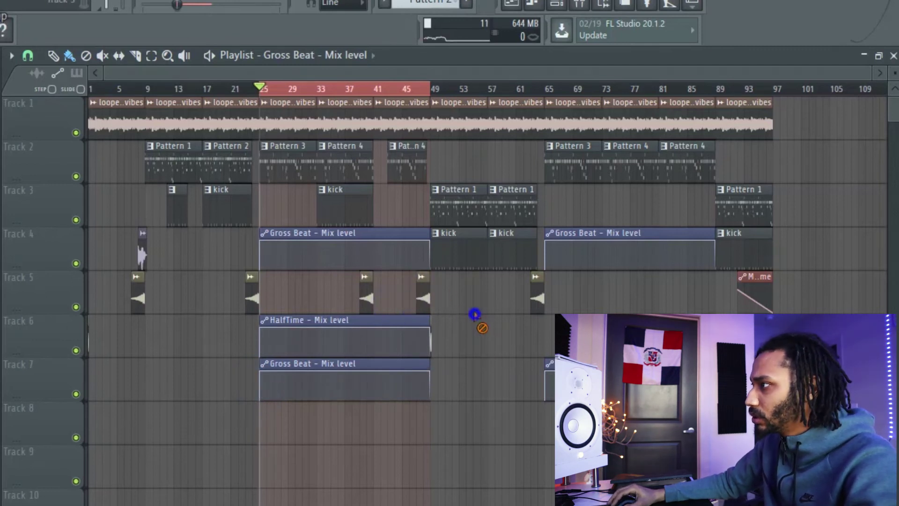
click(583, 5)
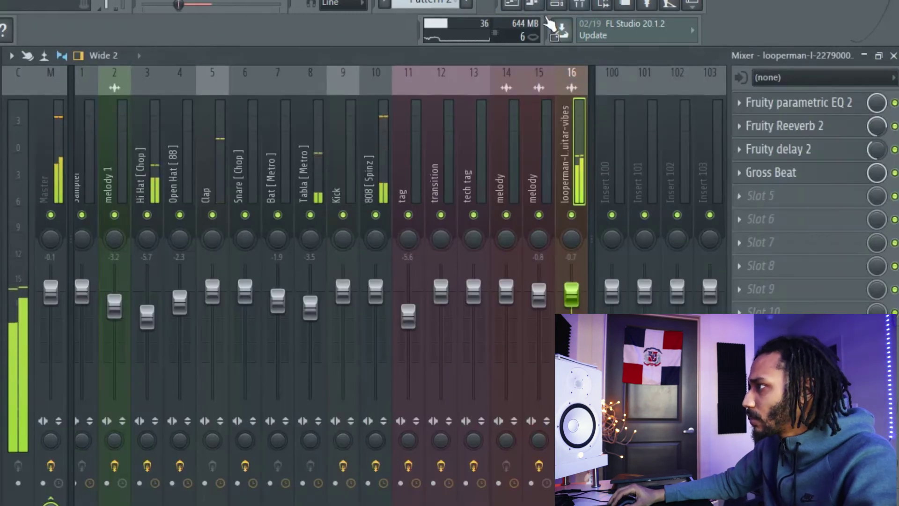
click(533, 5)
click(511, 6)
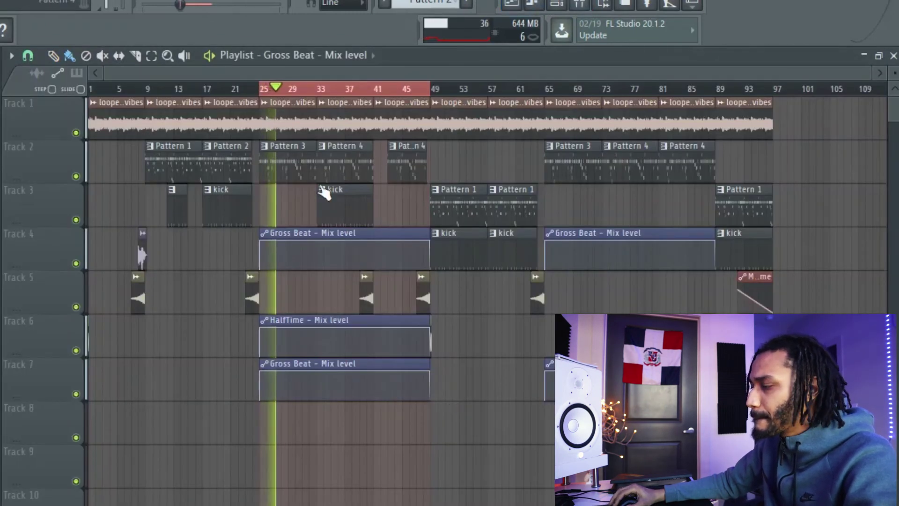
key(space)
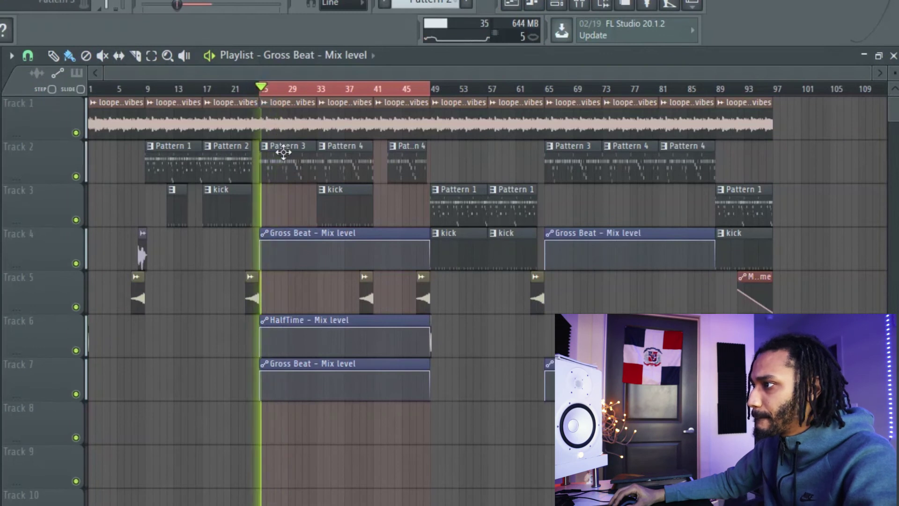
click(283, 153)
key(space)
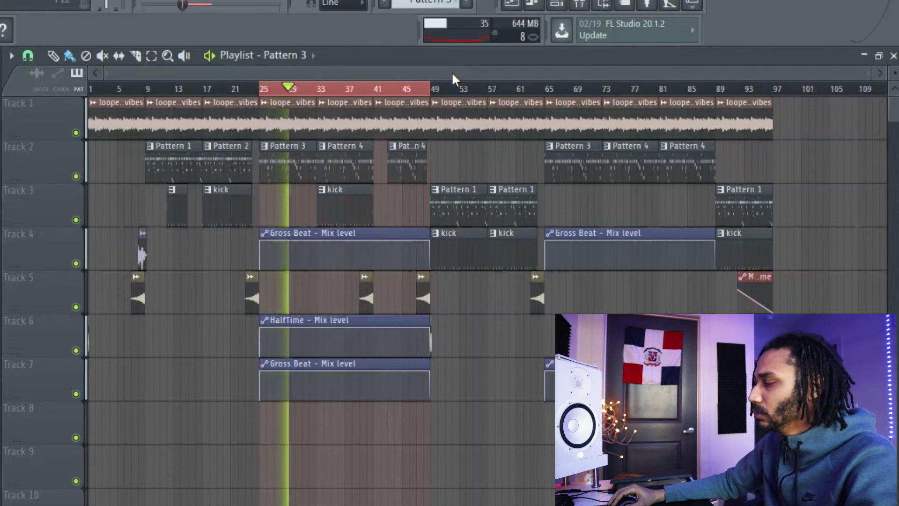
key(space)
Add a control point at bar 33 in track 7's Gross Beat mix level clip and lower it to about half
scroll(291, 408, up, 3)
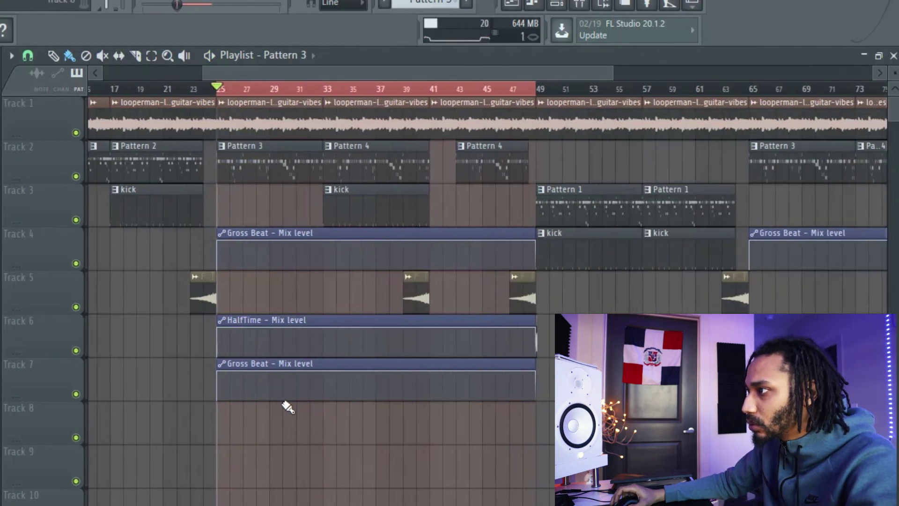
right_click(323, 378)
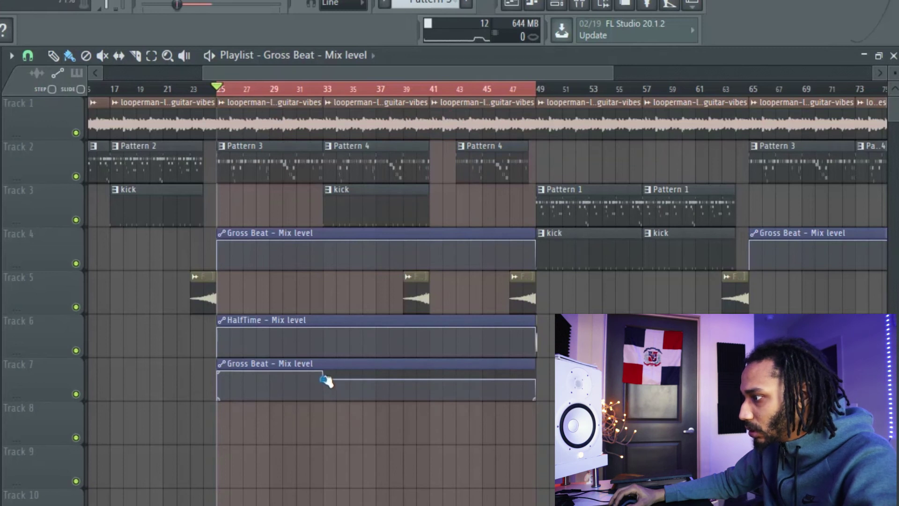
drag(324, 379, 324, 384)
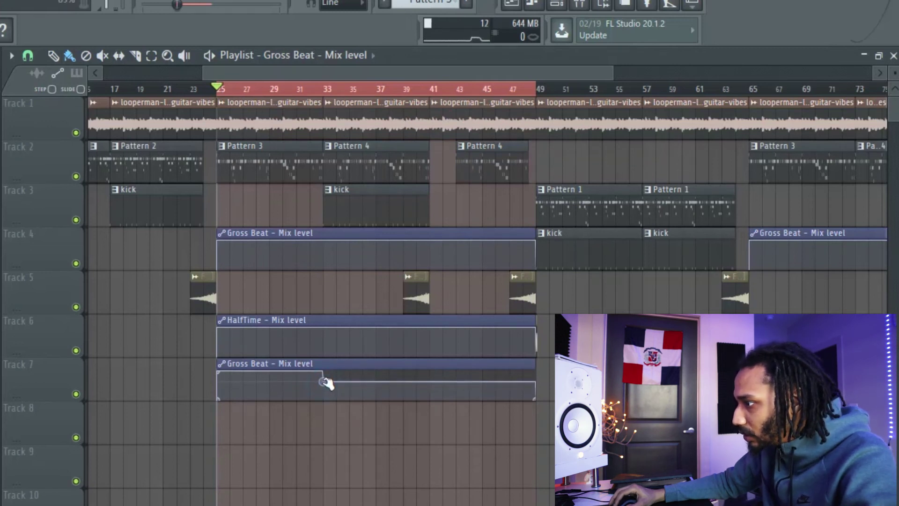
drag(324, 383, 324, 386)
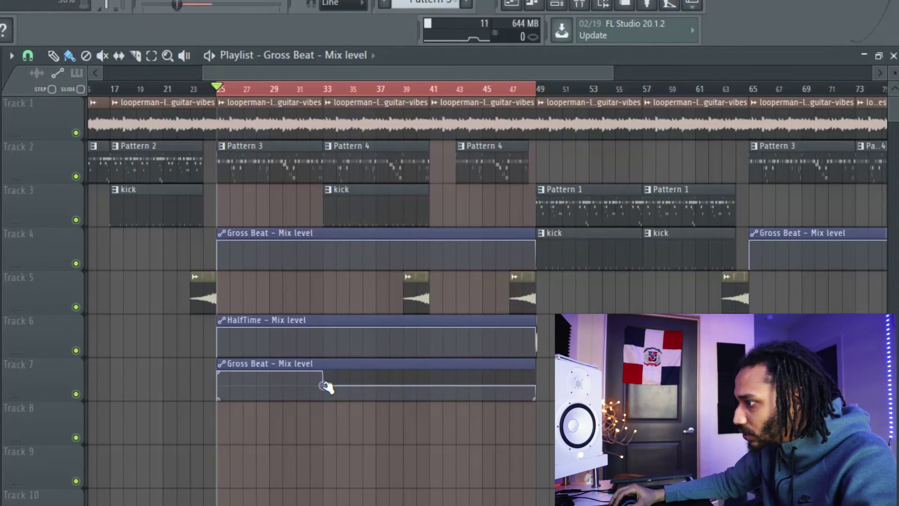
Add a higher level point at bar 41 in the same clip, ramp it to zero from bar 47 to 49, and clear the timeline selection
right_click(431, 376)
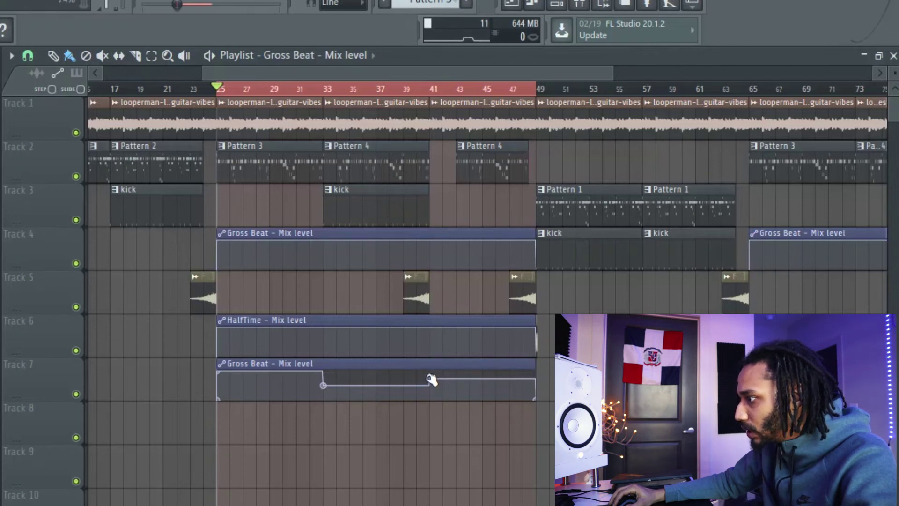
right_click(534, 399)
click(547, 336)
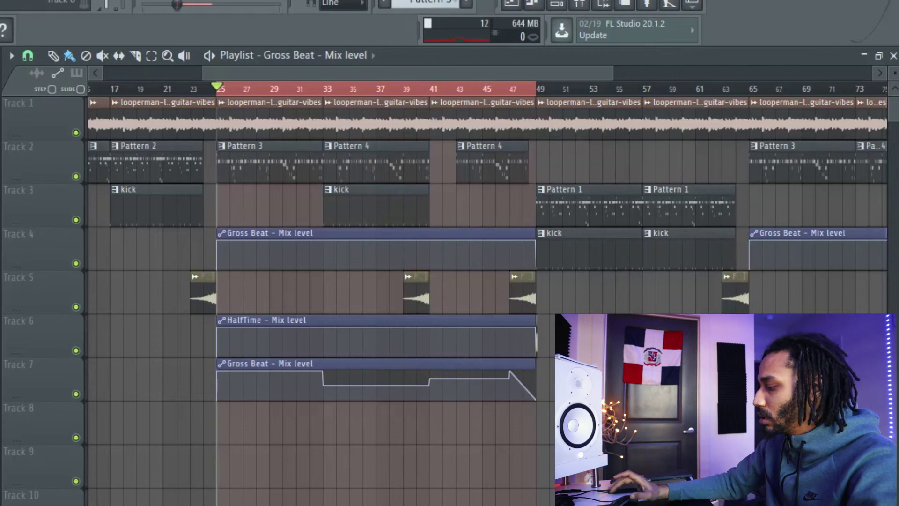
click(517, 275)
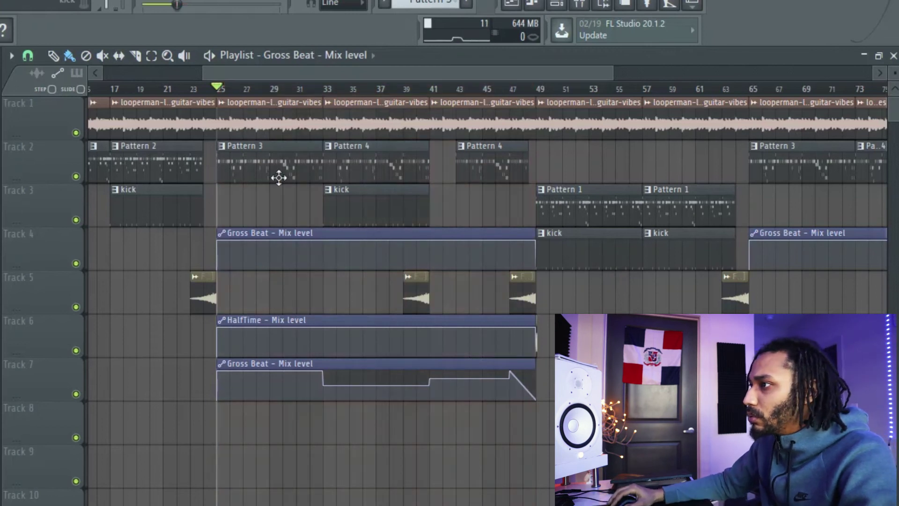
Examine Pattern 3's drum and 808 channels in the channel rack
scroll(249, 201, down, 3)
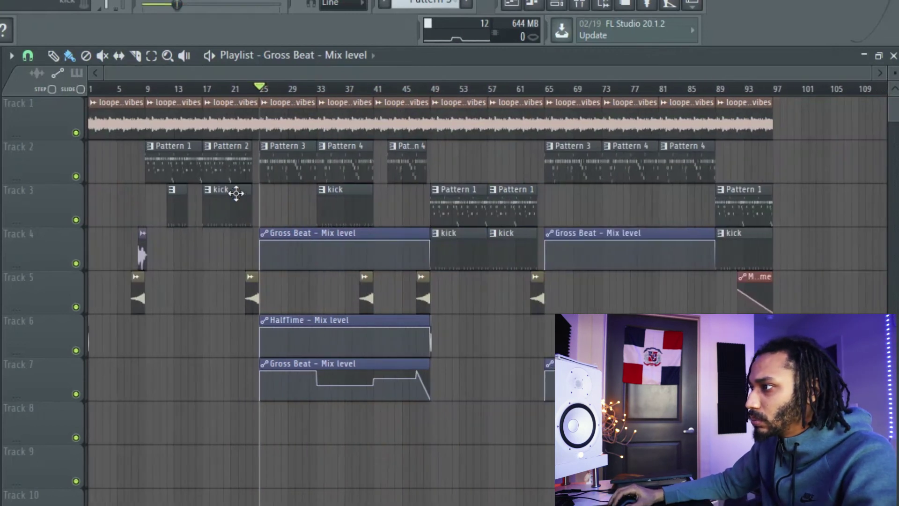
click(288, 158)
click(565, 5)
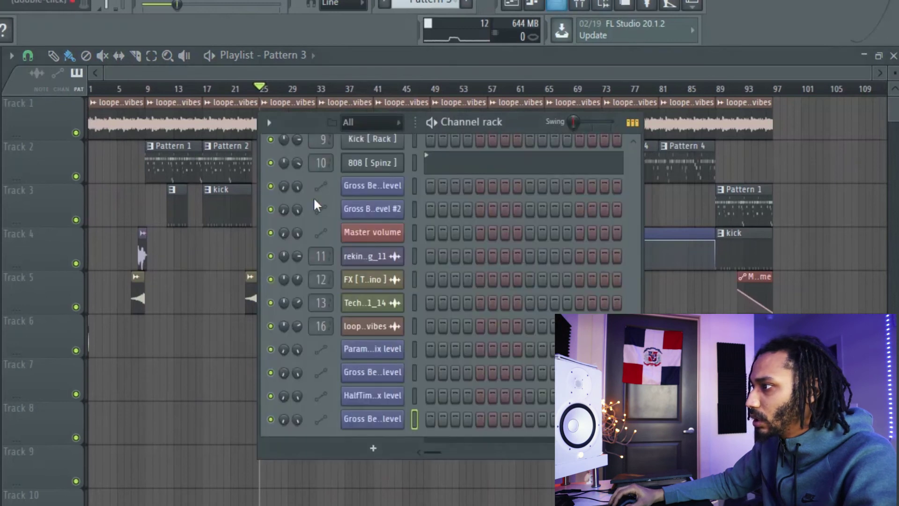
scroll(464, 265, up, 5)
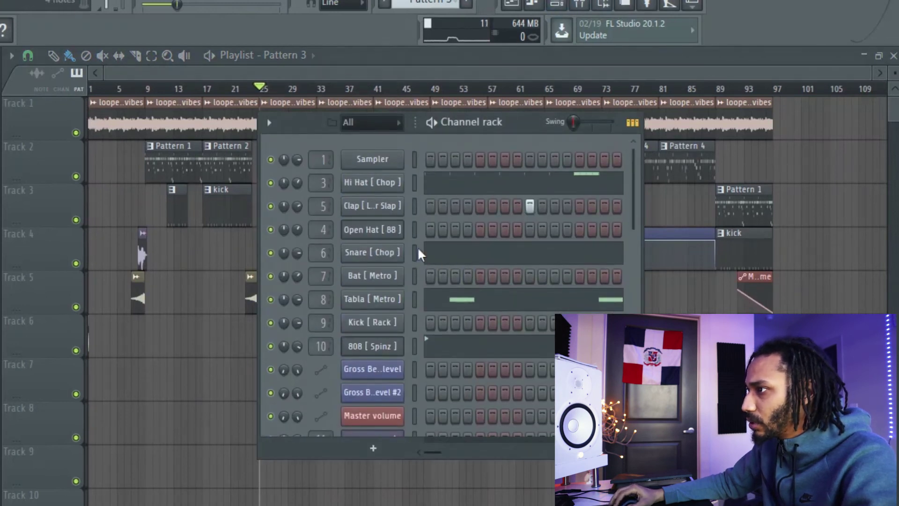
Copy the notes of all channels from Hi Hat through 808 in Pattern 1
double_click(180, 171)
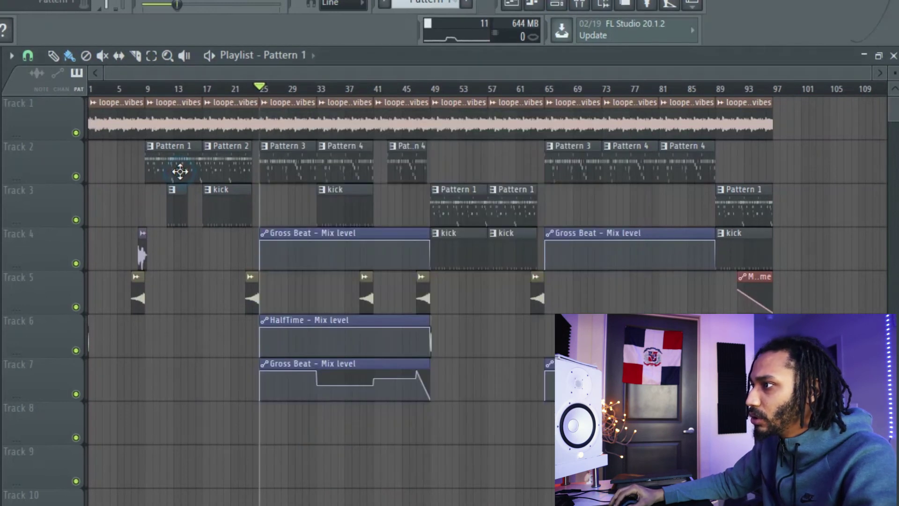
click(512, 5)
click(150, 89)
click(565, 4)
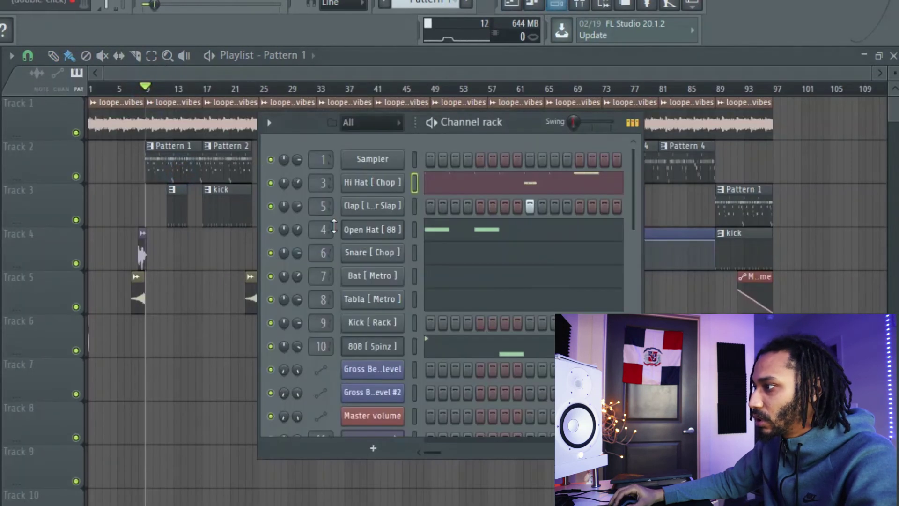
double_click(415, 182)
click(412, 180)
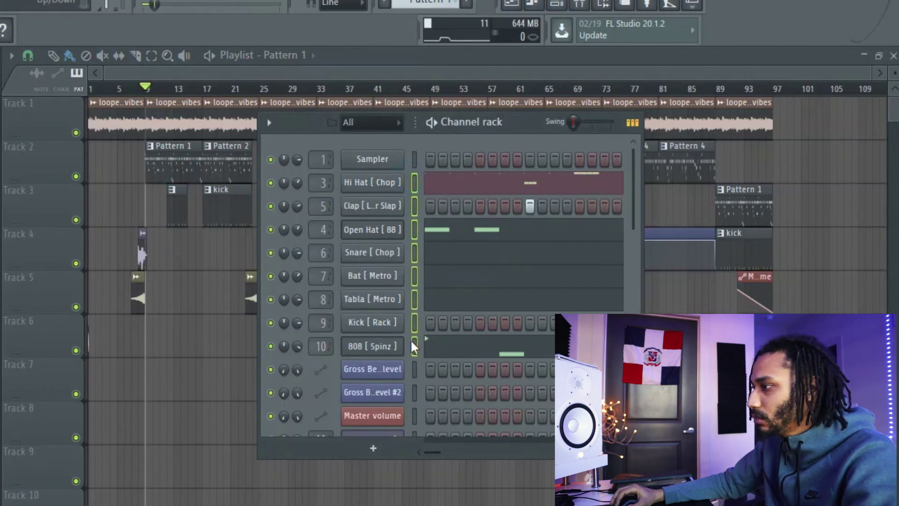
click(522, 5)
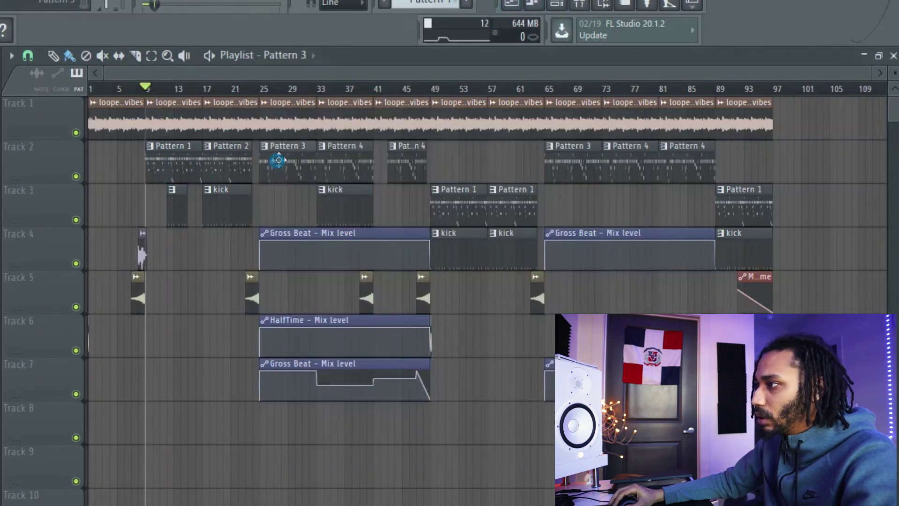
Paste Pattern 1's drum and 808 notes over the same channels in Pattern 3 and Pattern 4
click(558, 4)
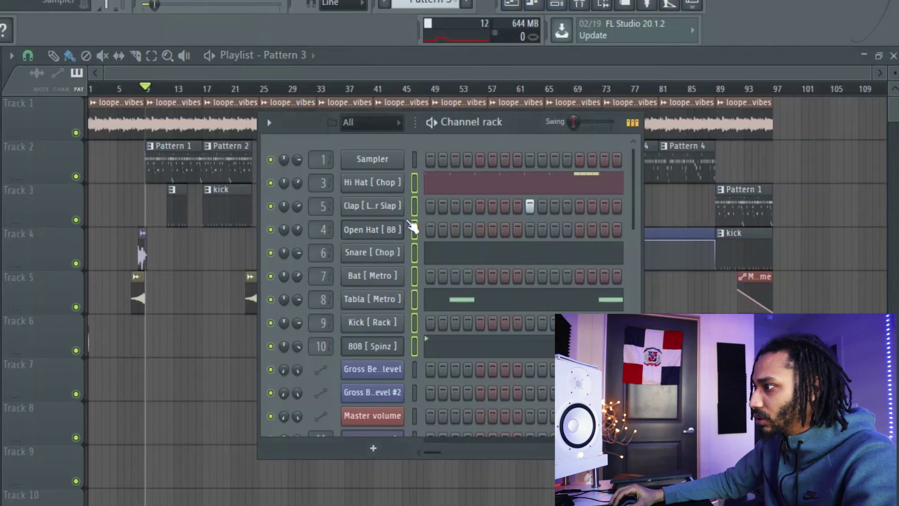
key(F6)
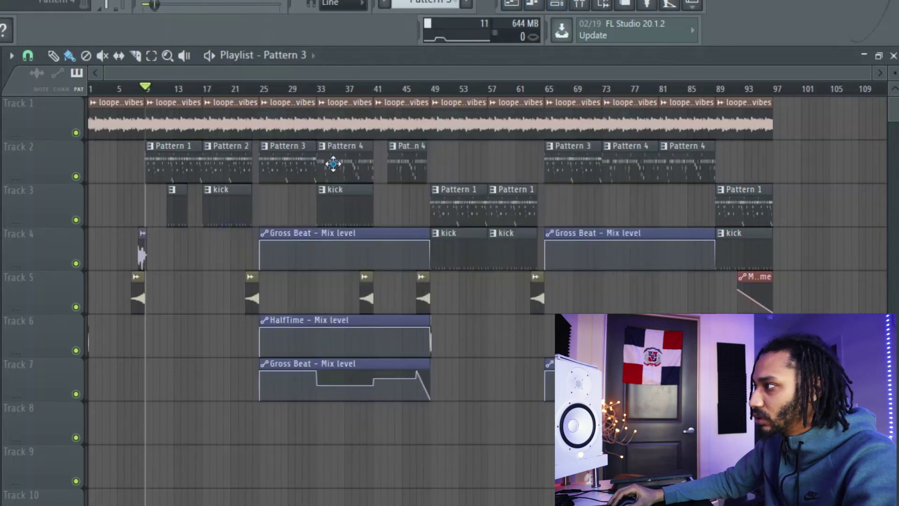
key(F6)
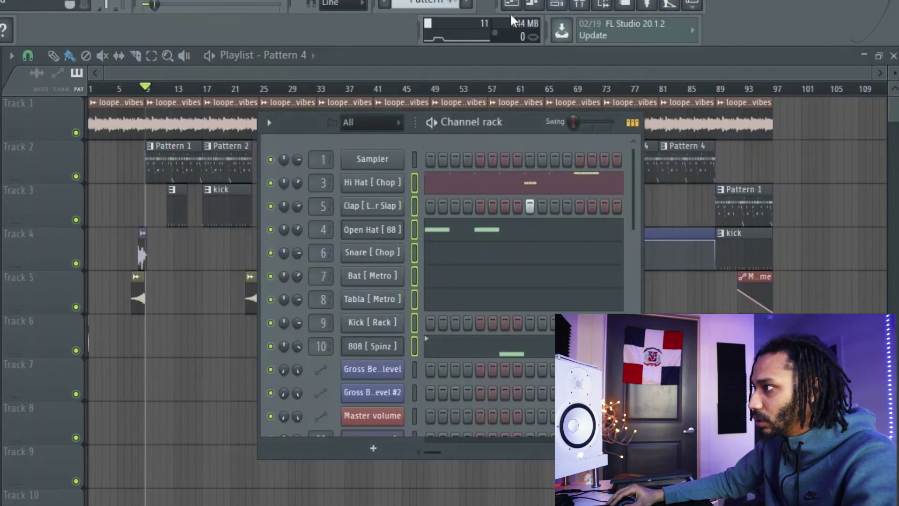
key(F6)
right_click(466, 153)
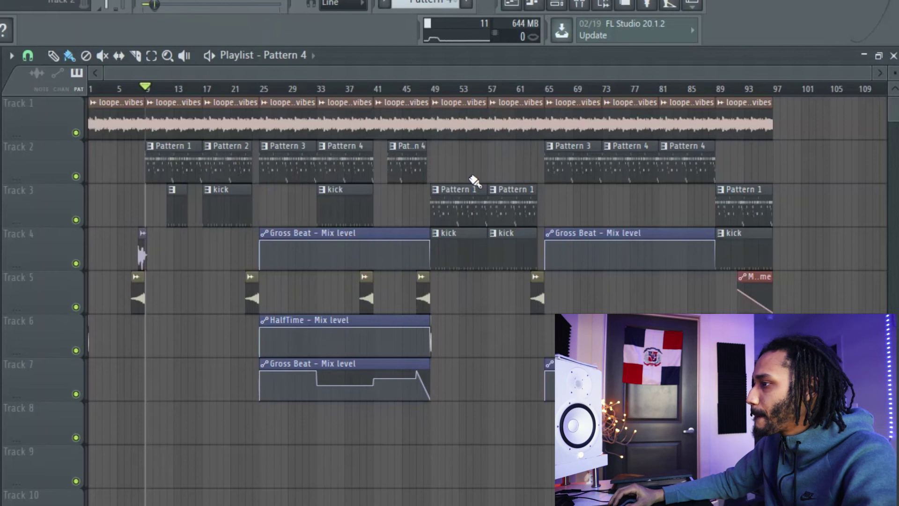
Play the arrangement from bar 25 and check the guitar loop's Fruity parametric EQ 2 curve during playback
click(261, 89)
key(space)
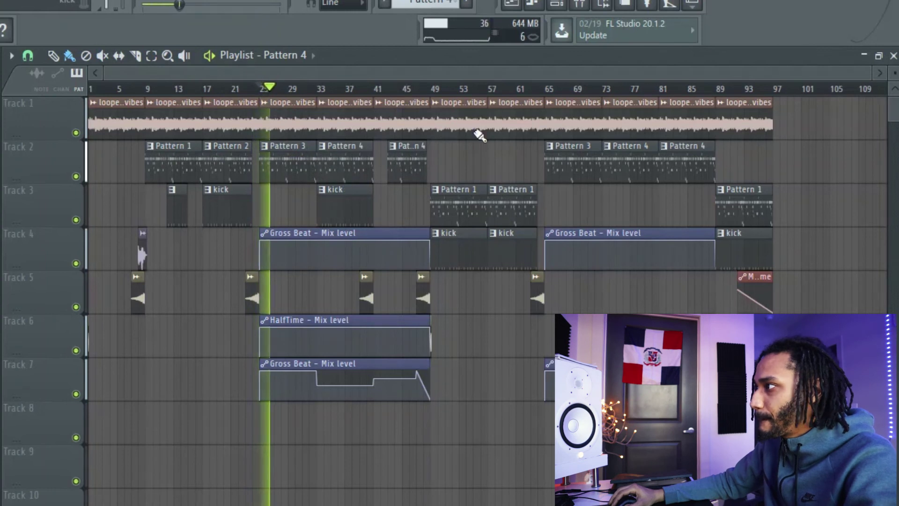
key(F9)
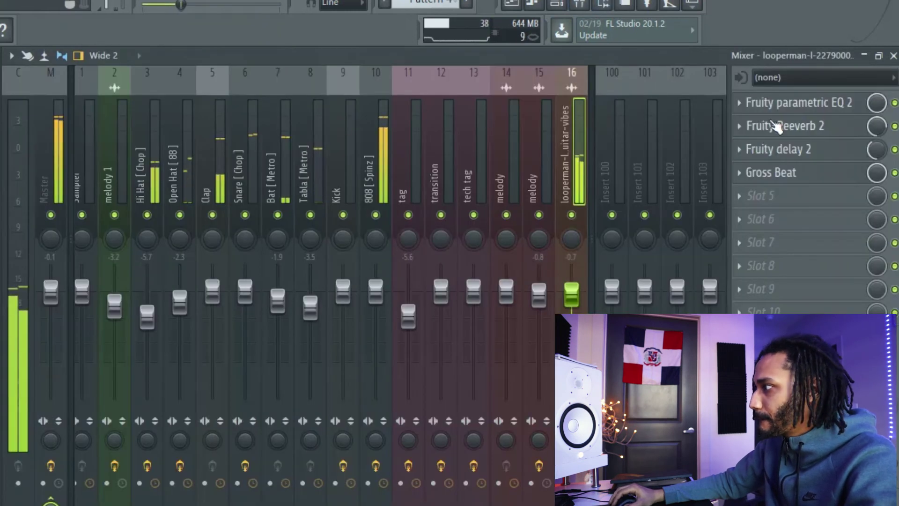
click(775, 111)
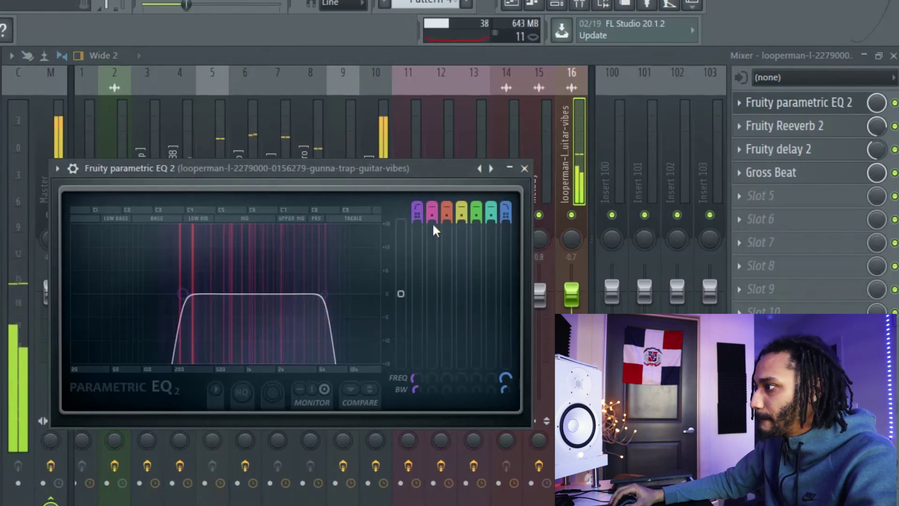
click(525, 168)
click(512, 5)
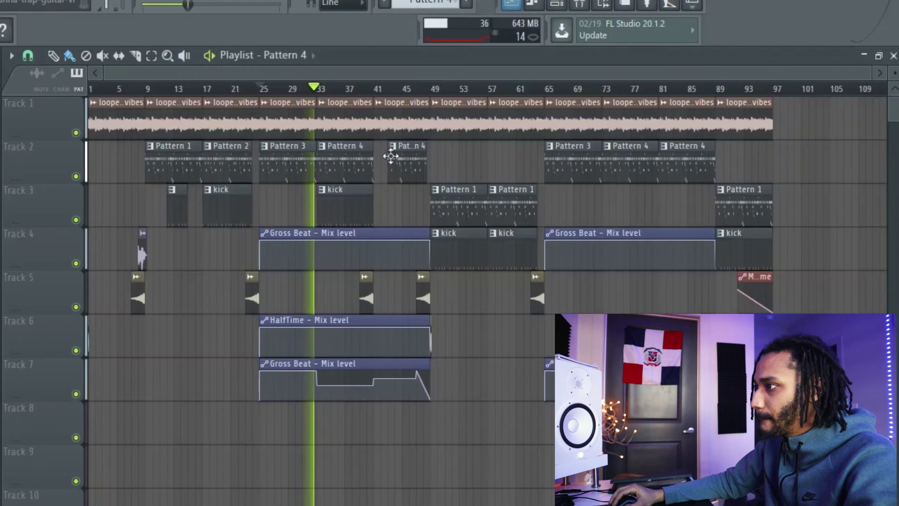
right_click(388, 210)
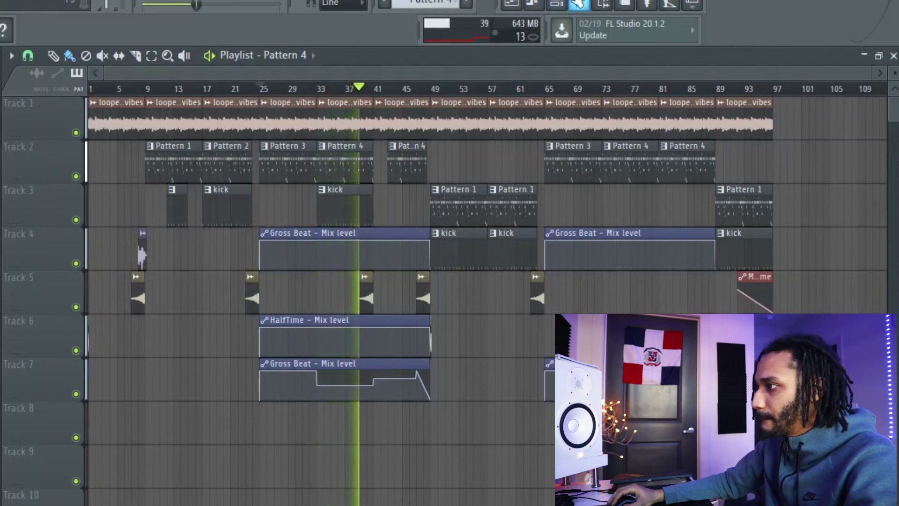
key(space)
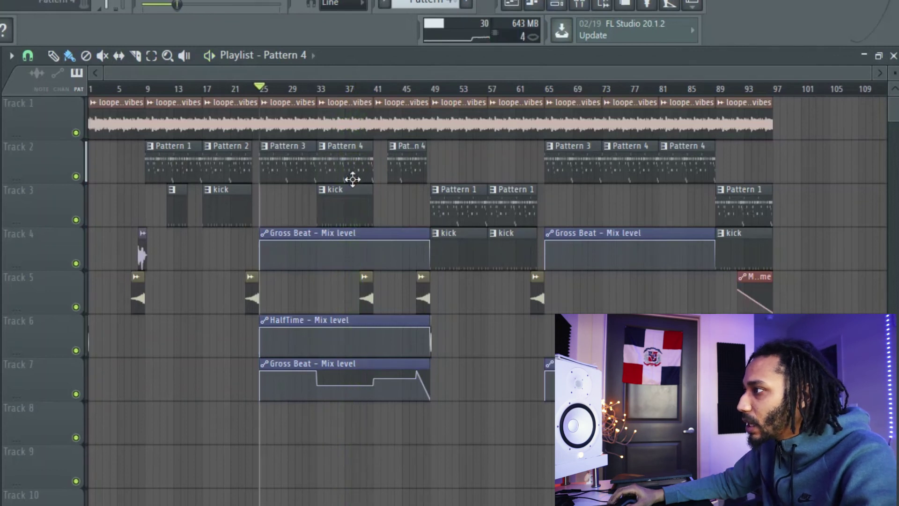
Place the playback position at bar 39 and set the playlist snap to a fraction of a beat
scroll(405, 90, up, 5)
click(377, 89)
click(385, 91)
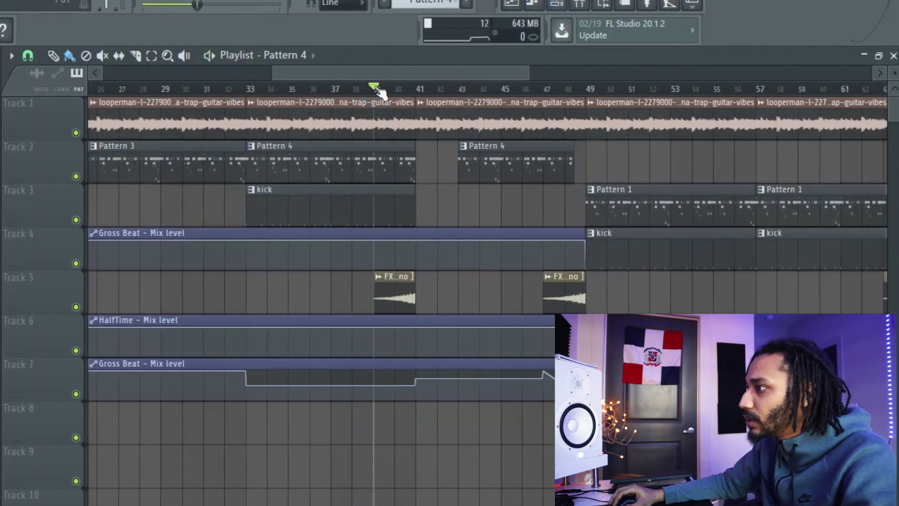
click(376, 89)
click(28, 54)
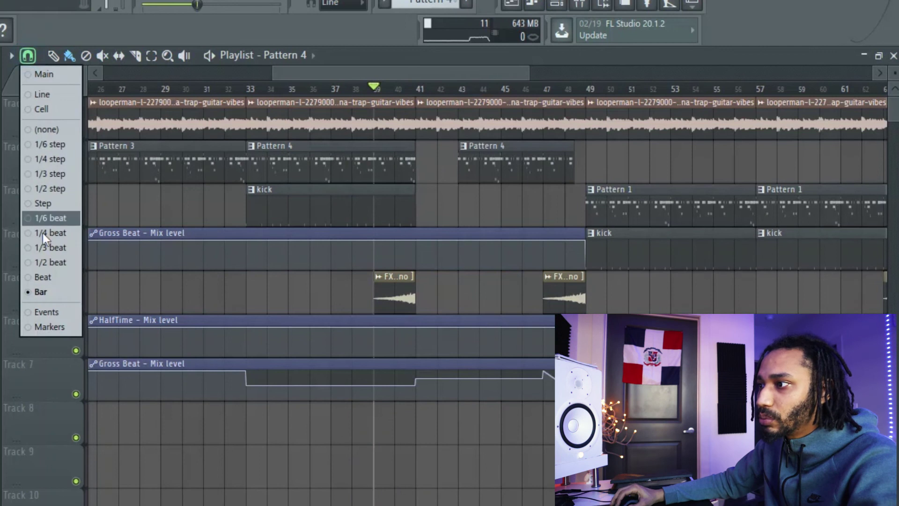
click(42, 242)
Shorten the Pattern 4 and kick clips that start at bar 33 so both end shortly after bar 39, and play the transition
click(398, 169)
click(391, 206)
shift+click(395, 169)
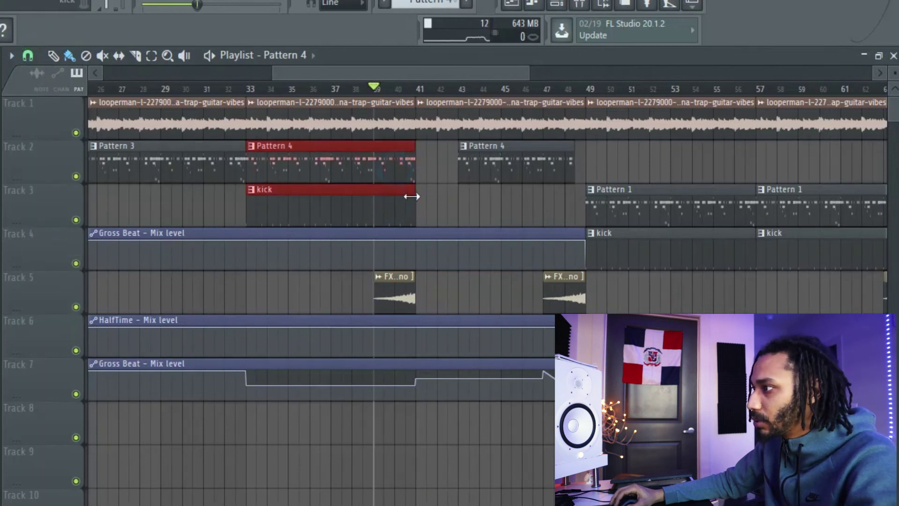
key(space)
drag(388, 201, 379, 201)
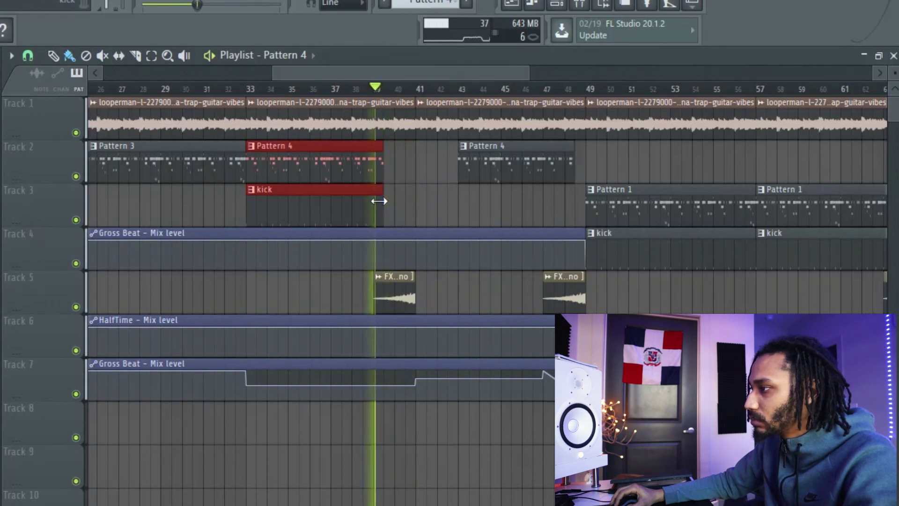
click(430, 186)
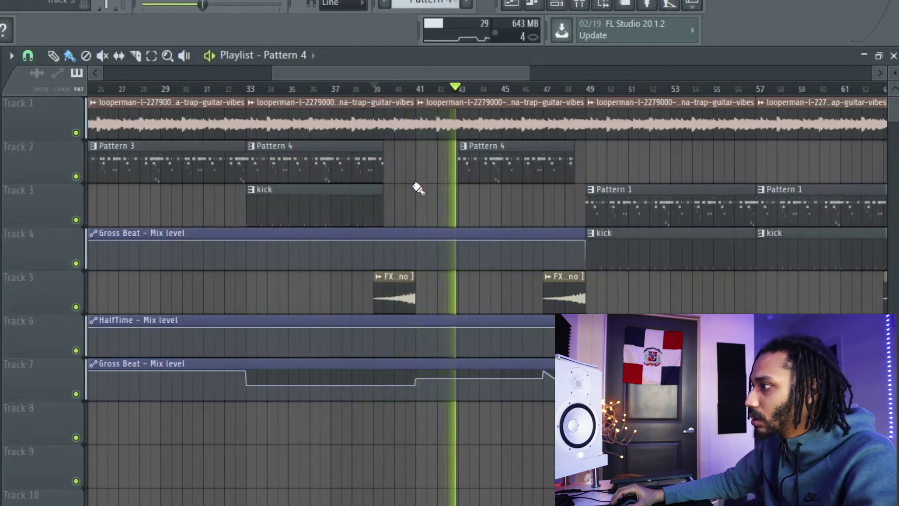
Extend the start of the second Pattern 4 clip back to bar 41 and set the playlist snap to Bar
key(space)
drag(447, 159, 418, 156)
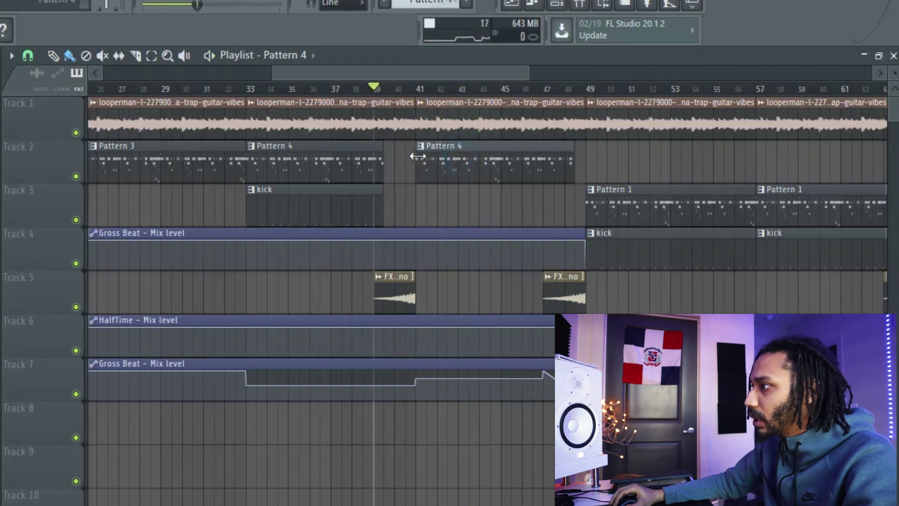
click(28, 56)
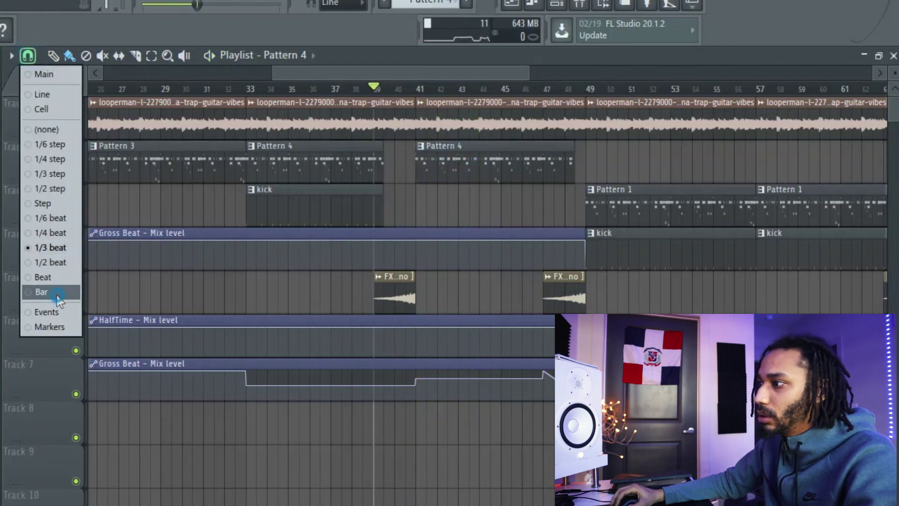
click(42, 289)
Replace the Track 2 clips from bar 65 with copies of the bar 25 Pattern 3 and Pattern 4 clips, and copy the bar 33 kick to bar 73
ctrl+right_click(724, 316)
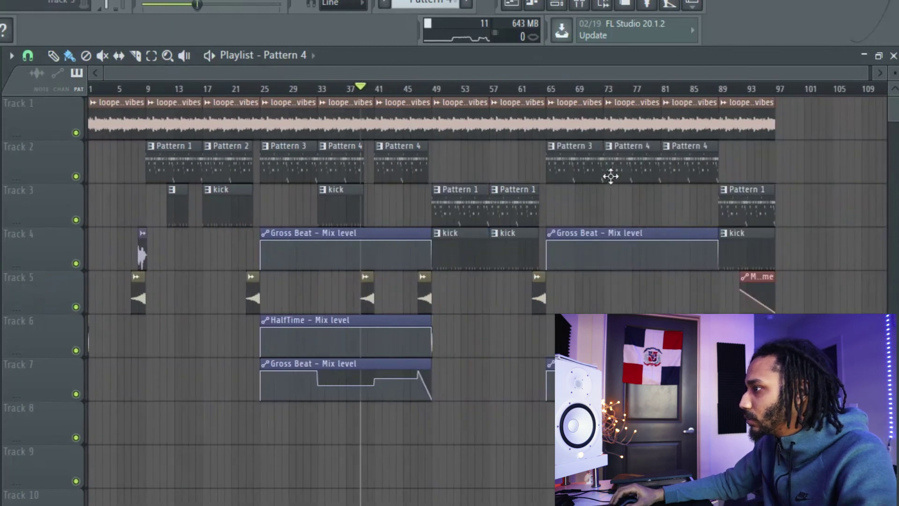
right_click(578, 163)
right_click(655, 167)
right_click(688, 164)
drag(289, 163, 681, 169)
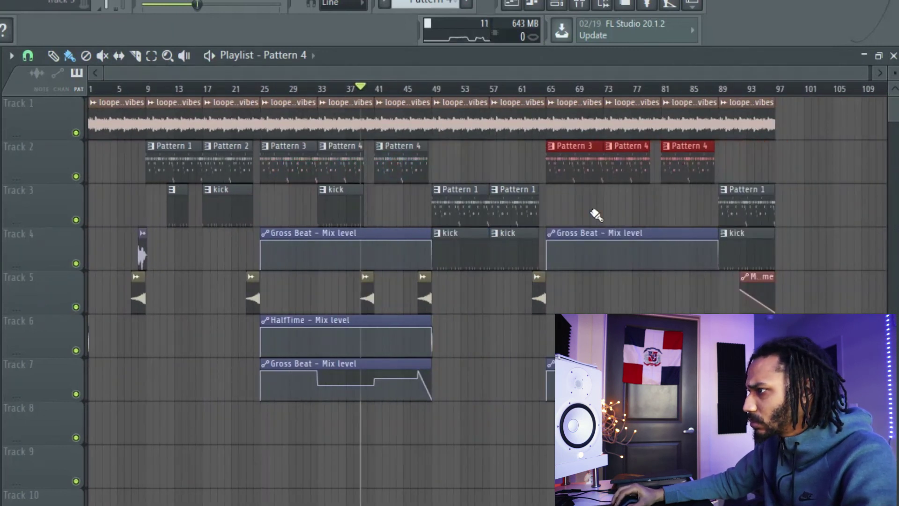
drag(356, 209, 631, 202)
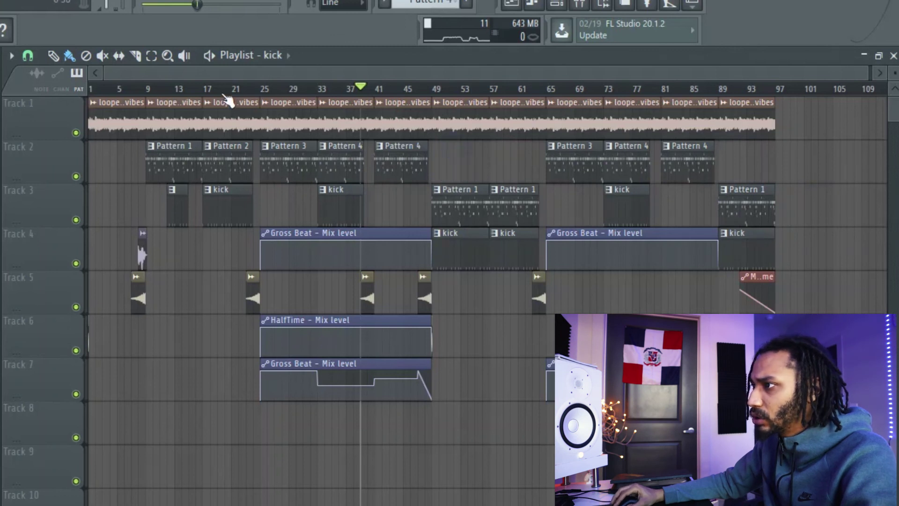
Play the full arrangement from the beginning
key(space)
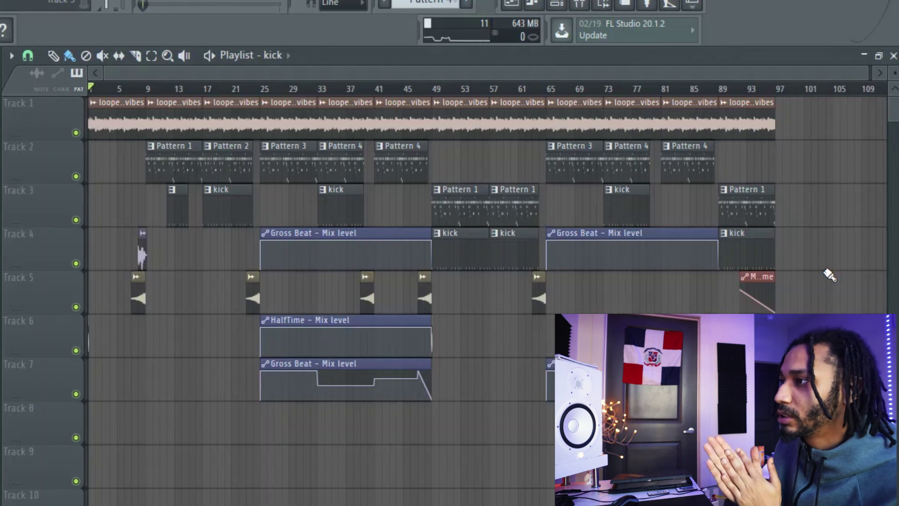
key(space)
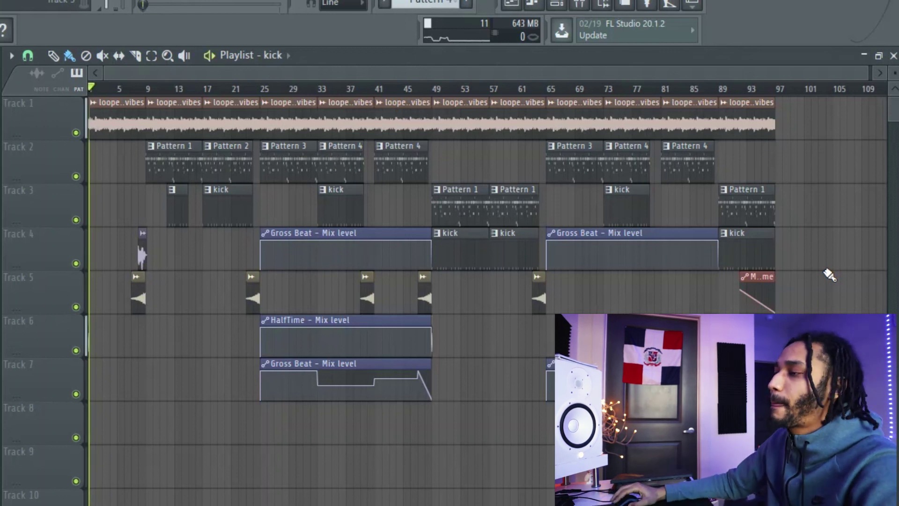